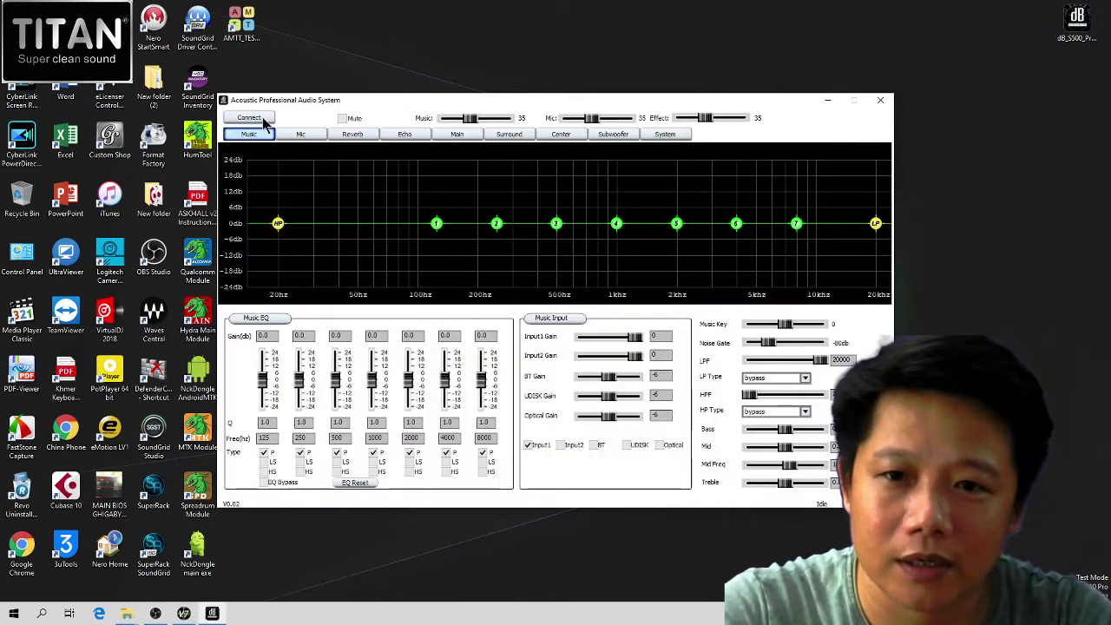
- Connect the control software to the audio processor
click(250, 119)
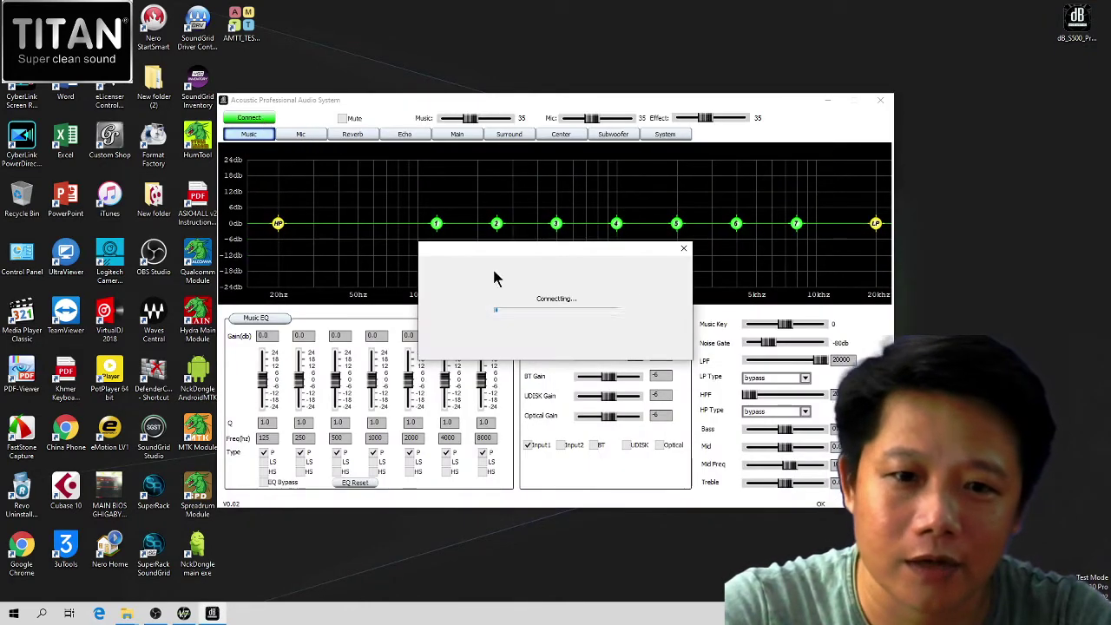
right_click(560, 13)
click(590, 40)
right_click(543, 7)
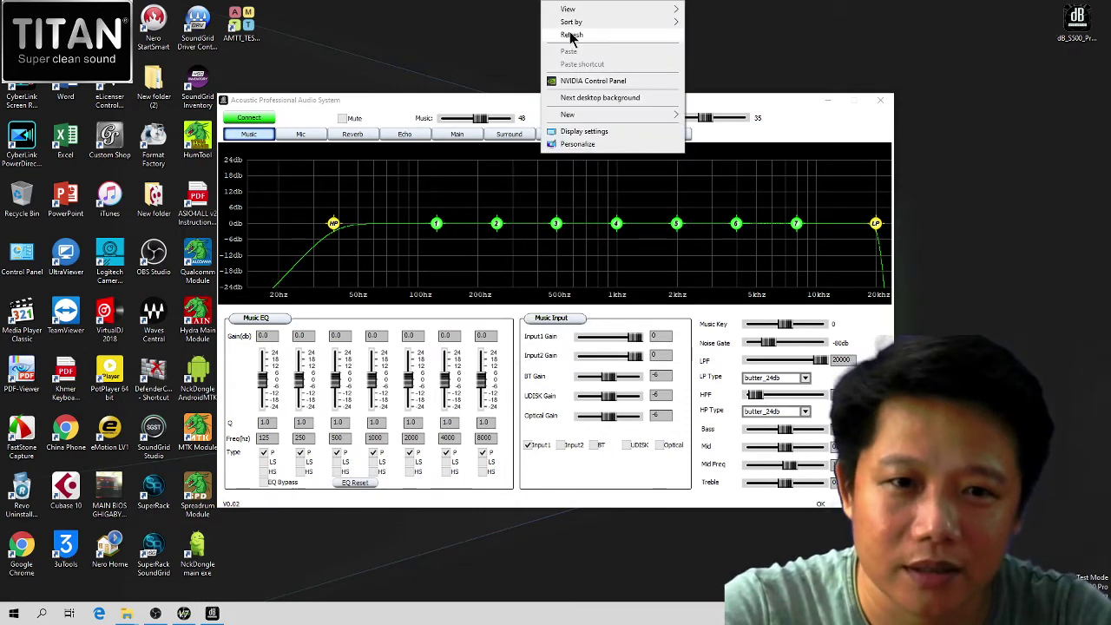
click(565, 38)
drag(504, 100, 534, 94)
right_click(554, 5)
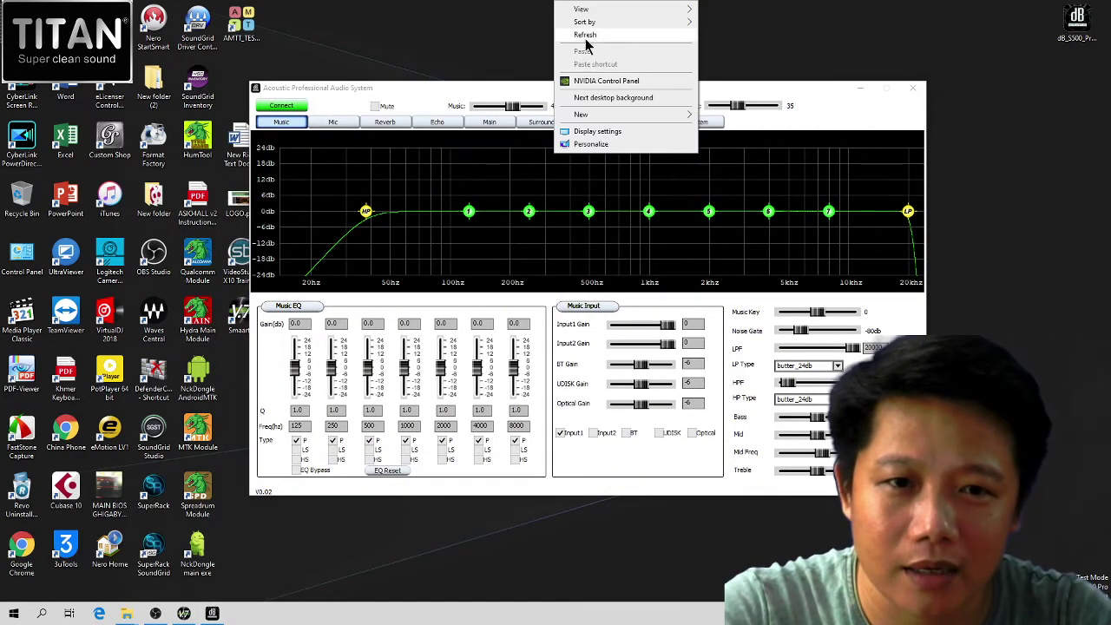
click(585, 40)
right_click(550, 5)
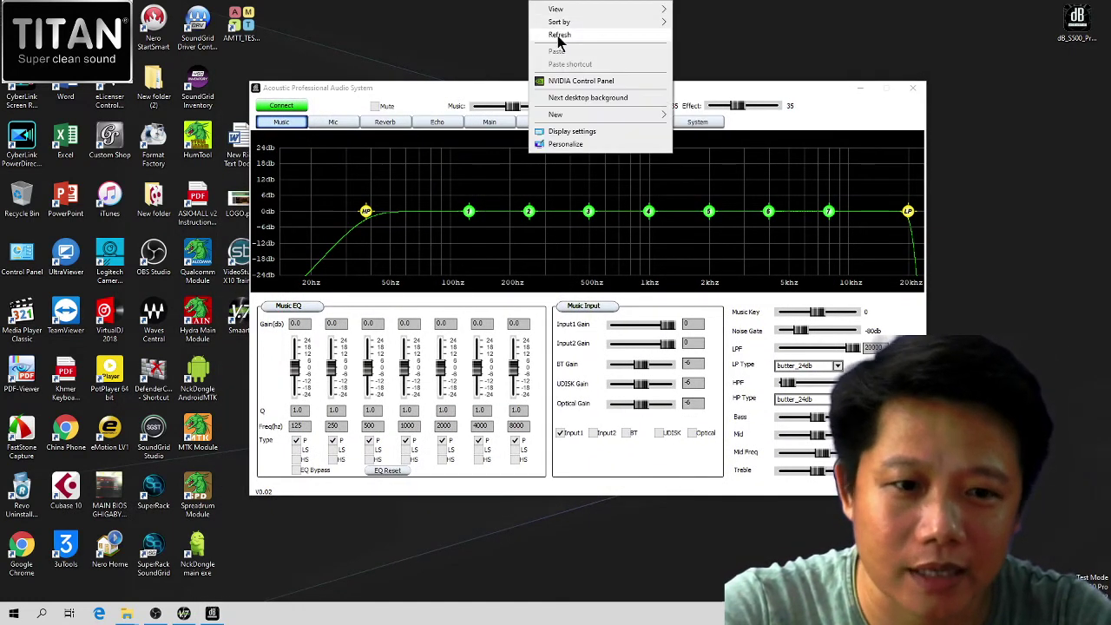
click(558, 37)
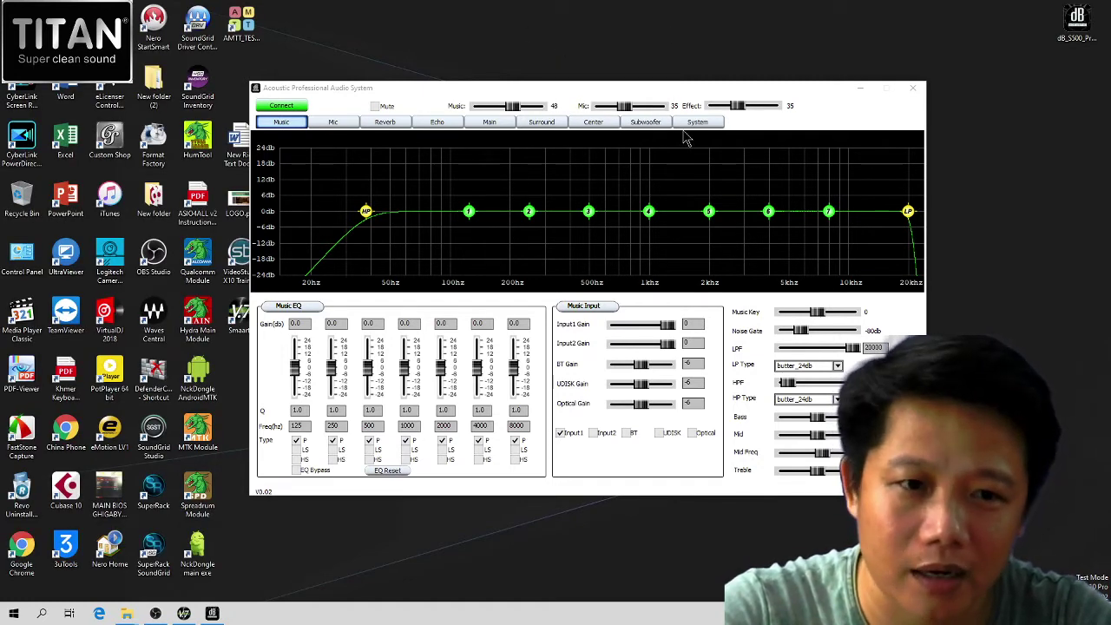
right_click(644, 8)
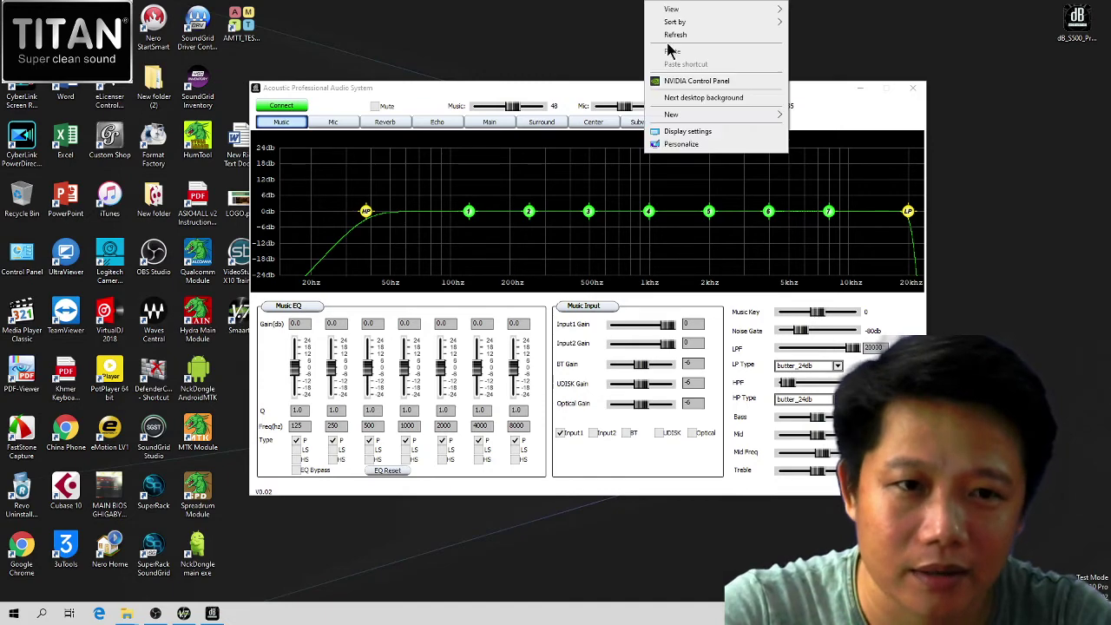
click(661, 39)
right_click(661, 7)
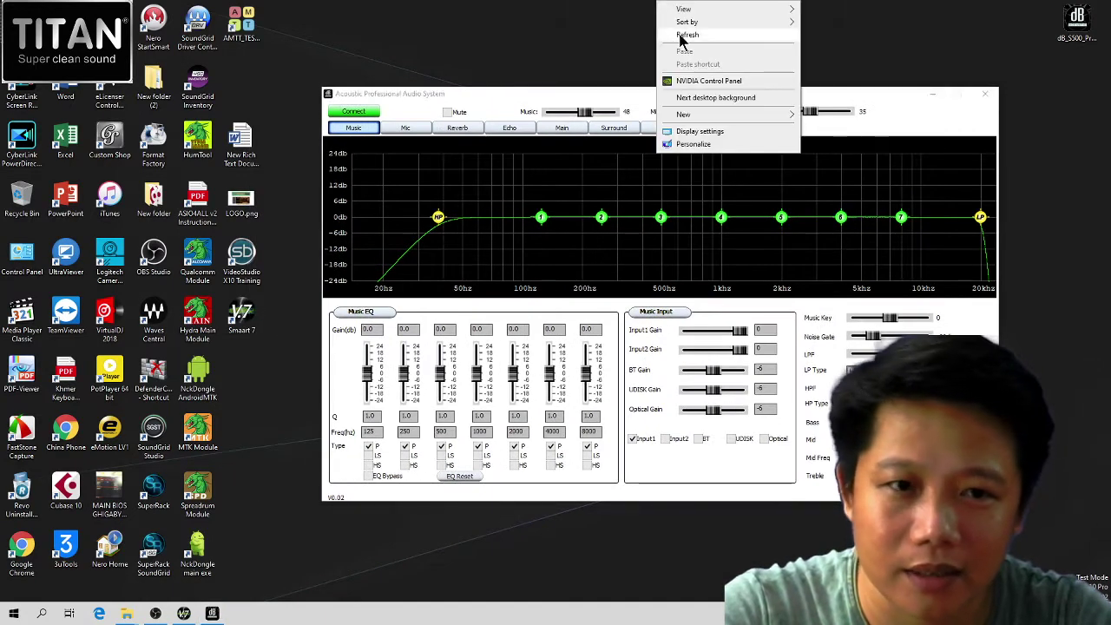
click(680, 32)
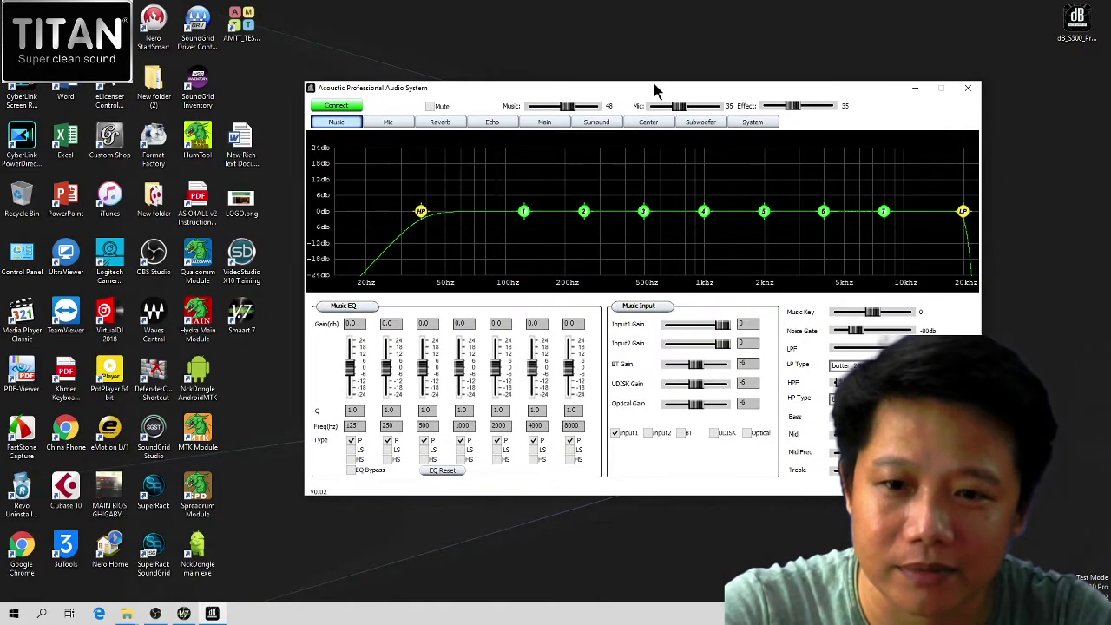
right_click(576, 7)
click(607, 41)
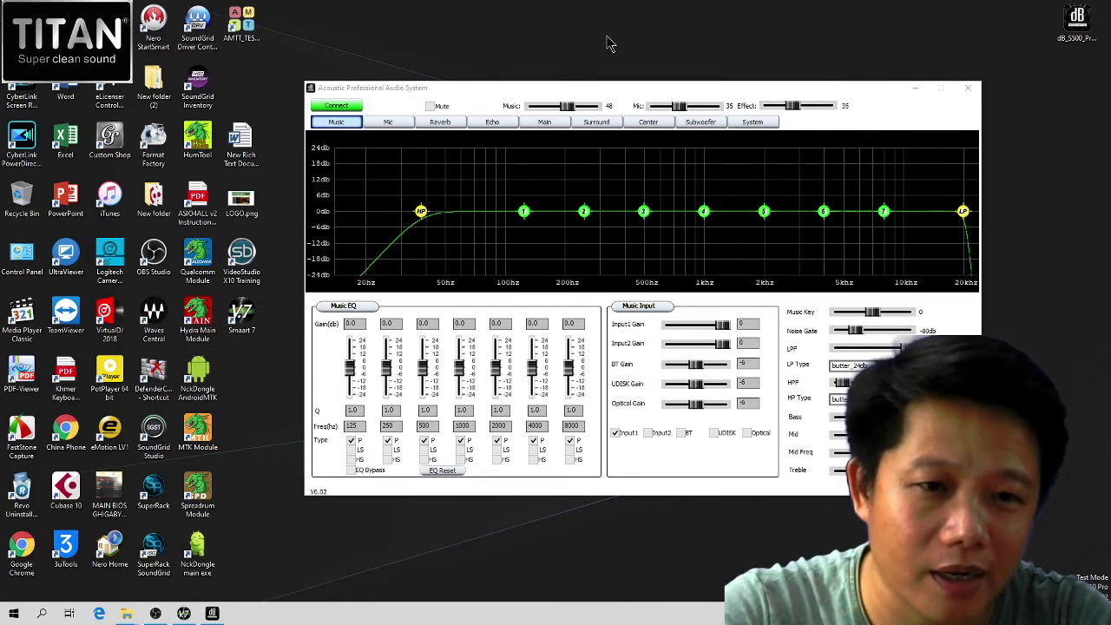
- Look over every settings page in reverse order, from System through Subwoofer, Main and Mic to Music
click(752, 124)
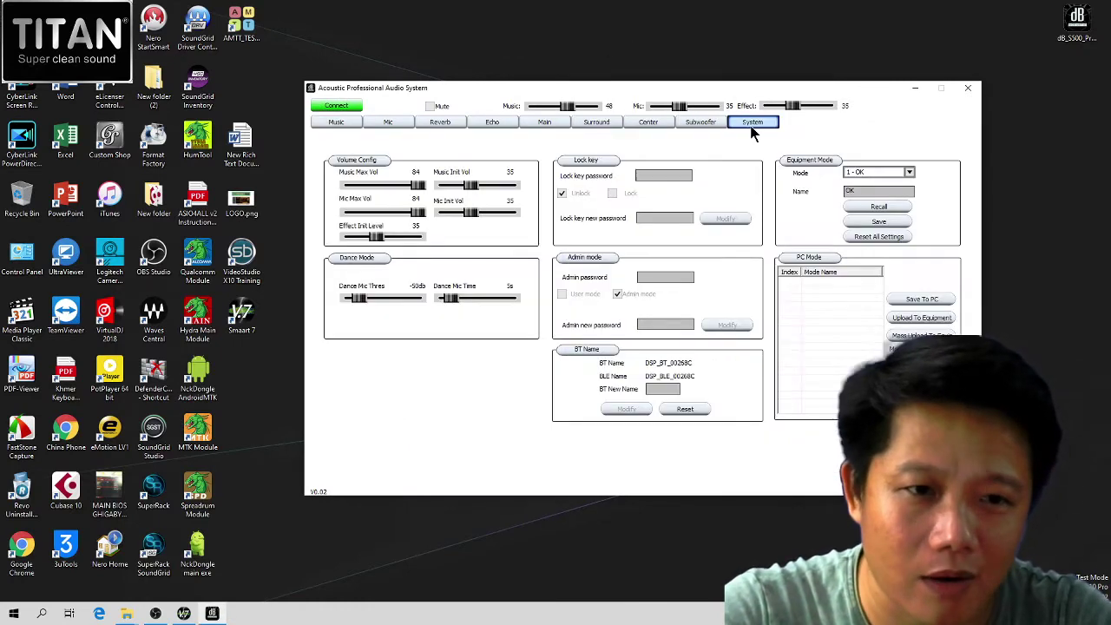
click(701, 123)
click(648, 123)
click(596, 122)
click(544, 122)
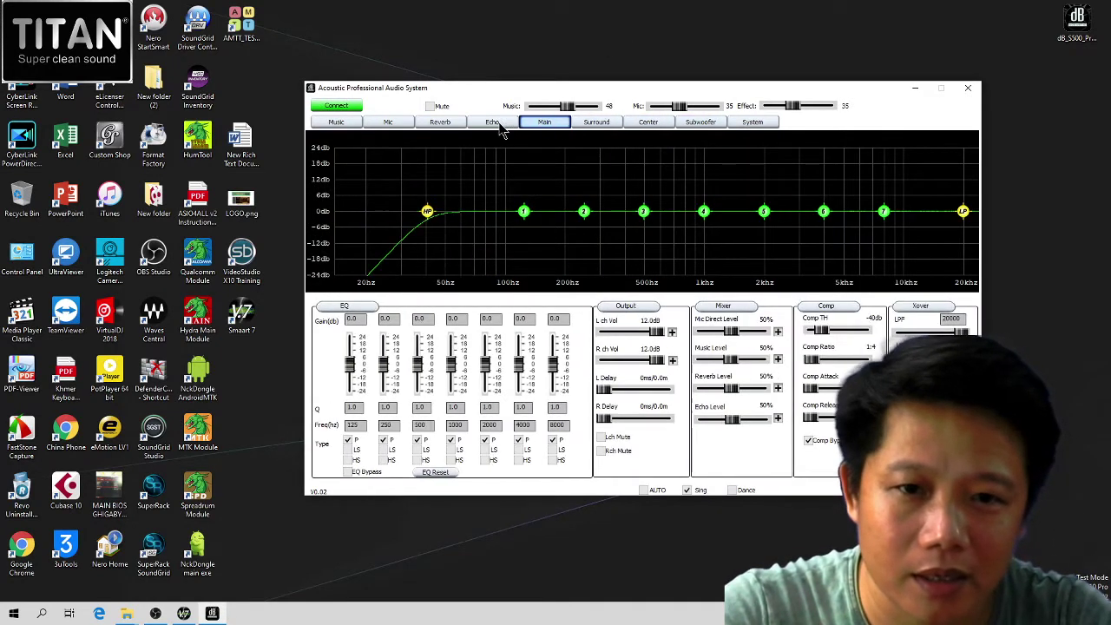
click(492, 122)
click(440, 122)
click(388, 122)
click(336, 122)
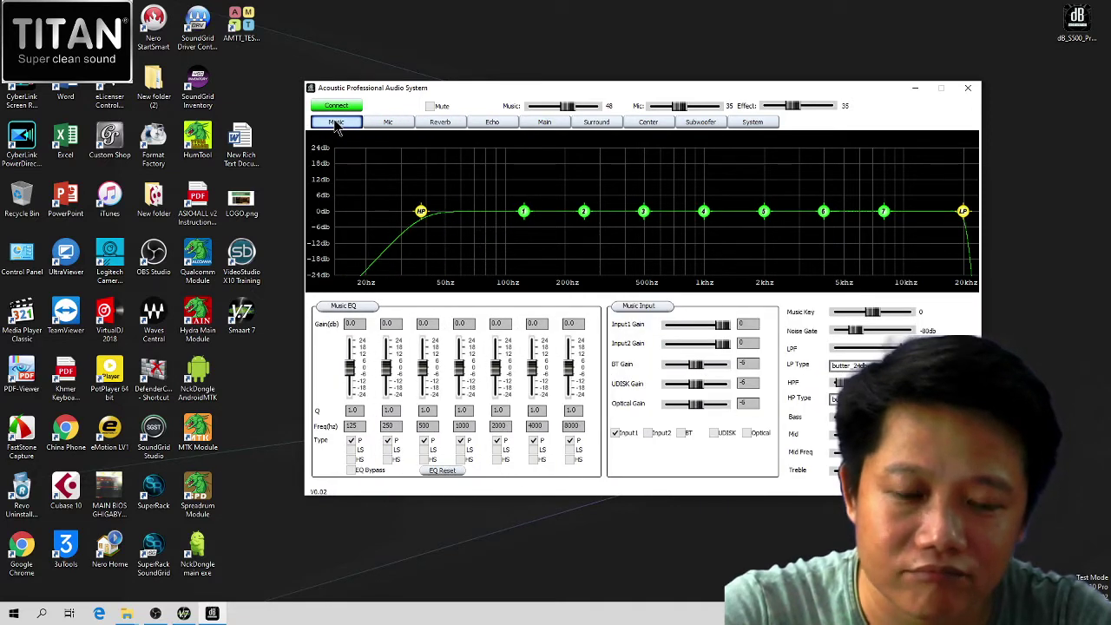
- Examine the Mic, Reverb, Echo, Main, Surround, Center and Subwoofer settings in turn
click(388, 123)
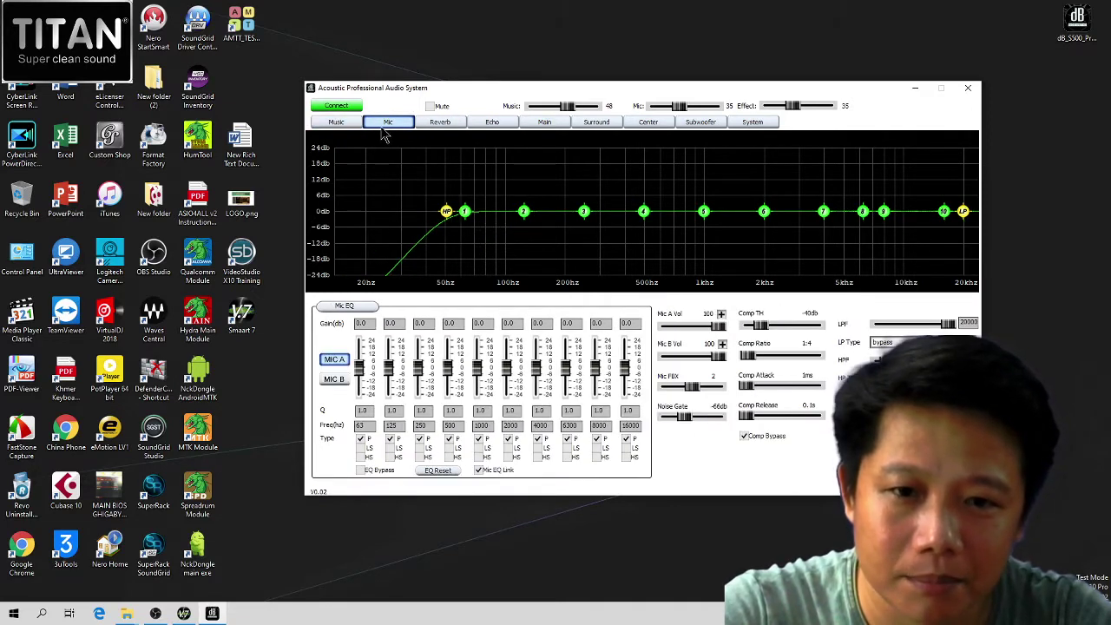
click(441, 123)
click(492, 123)
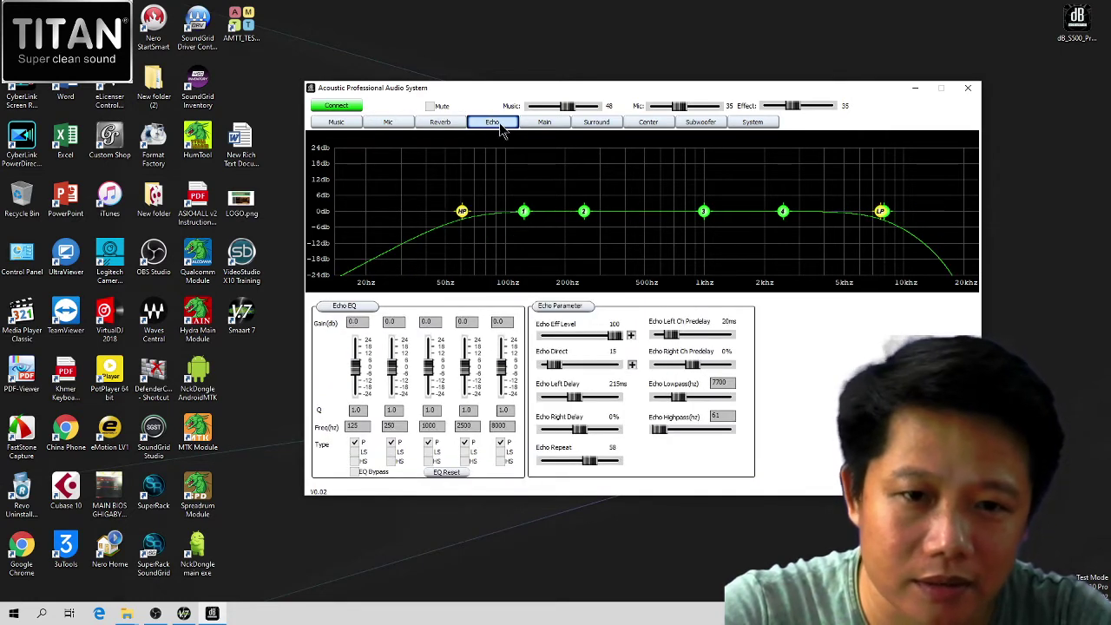
click(544, 124)
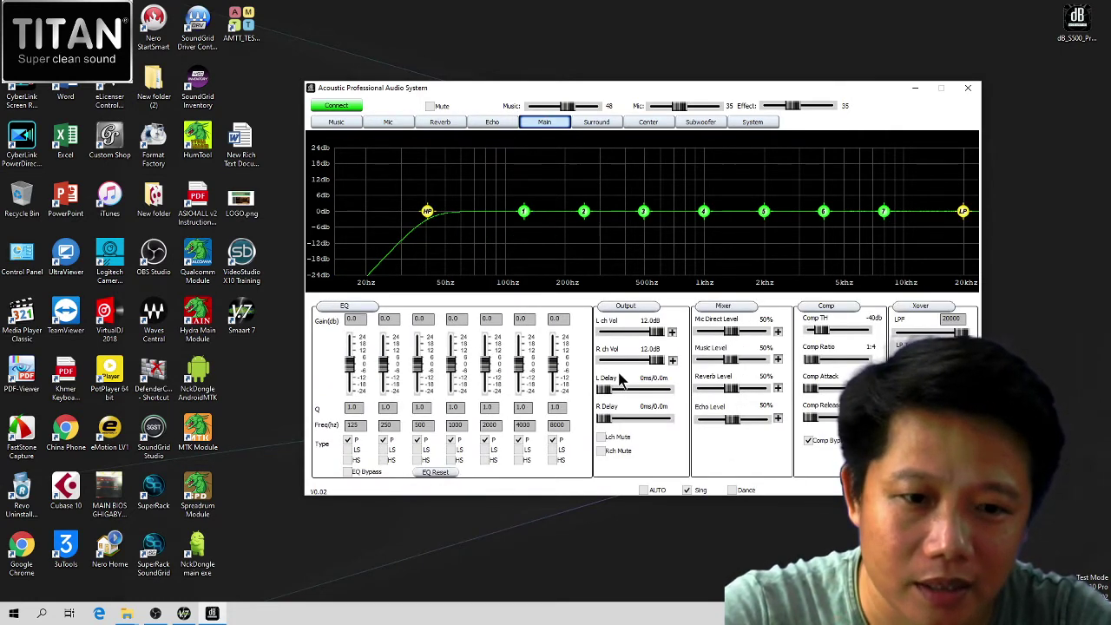
click(597, 123)
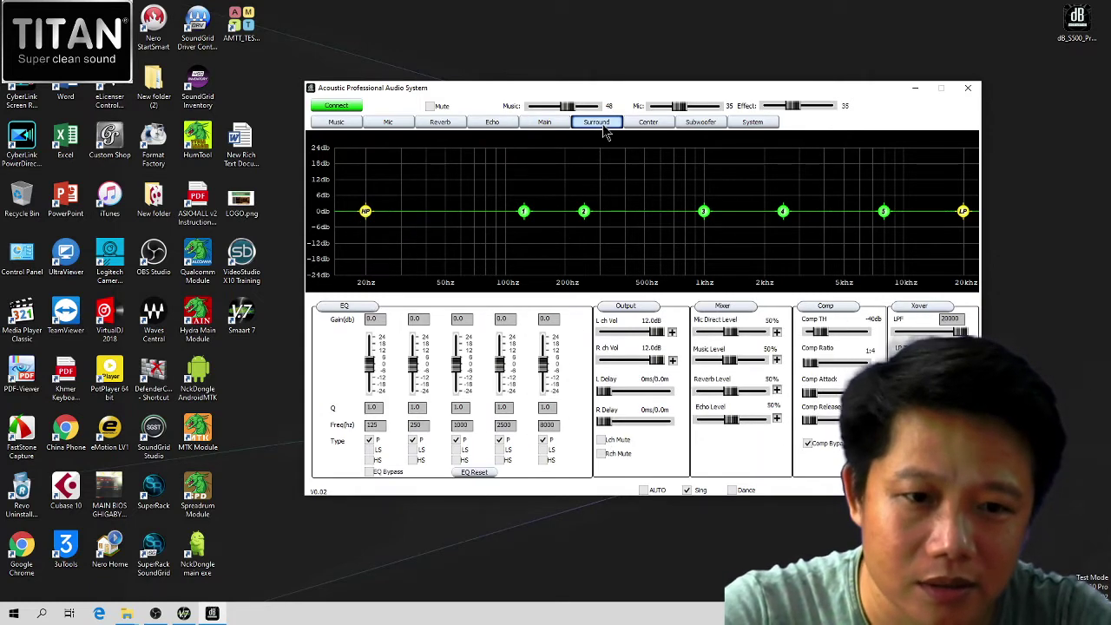
click(653, 124)
click(698, 125)
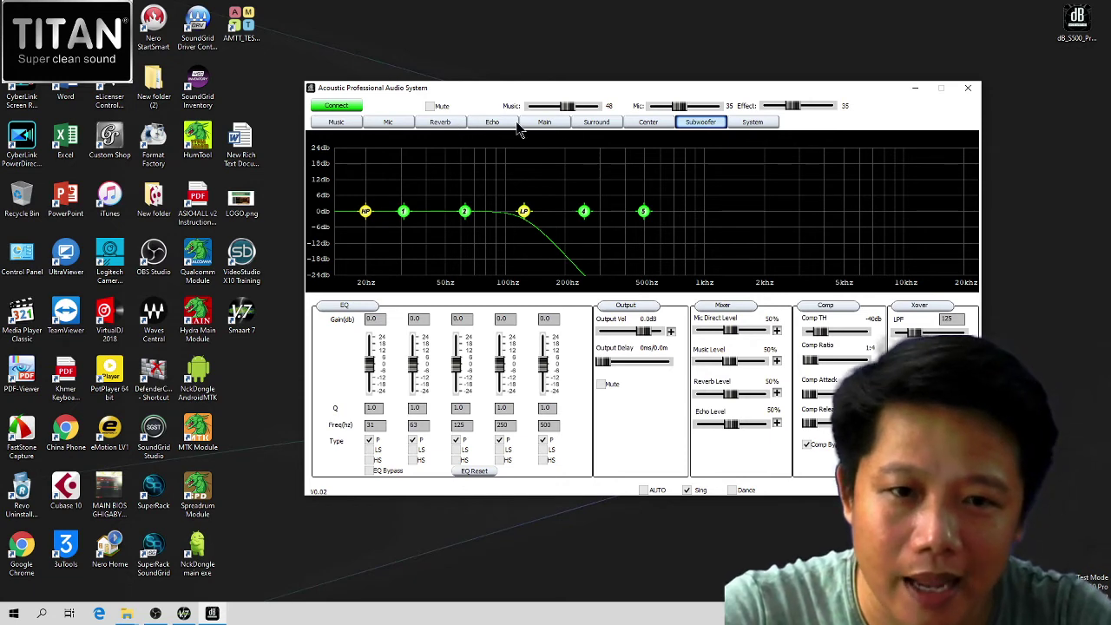
- Apply the low-pass filter on the Main output at 20000 Hz
click(542, 123)
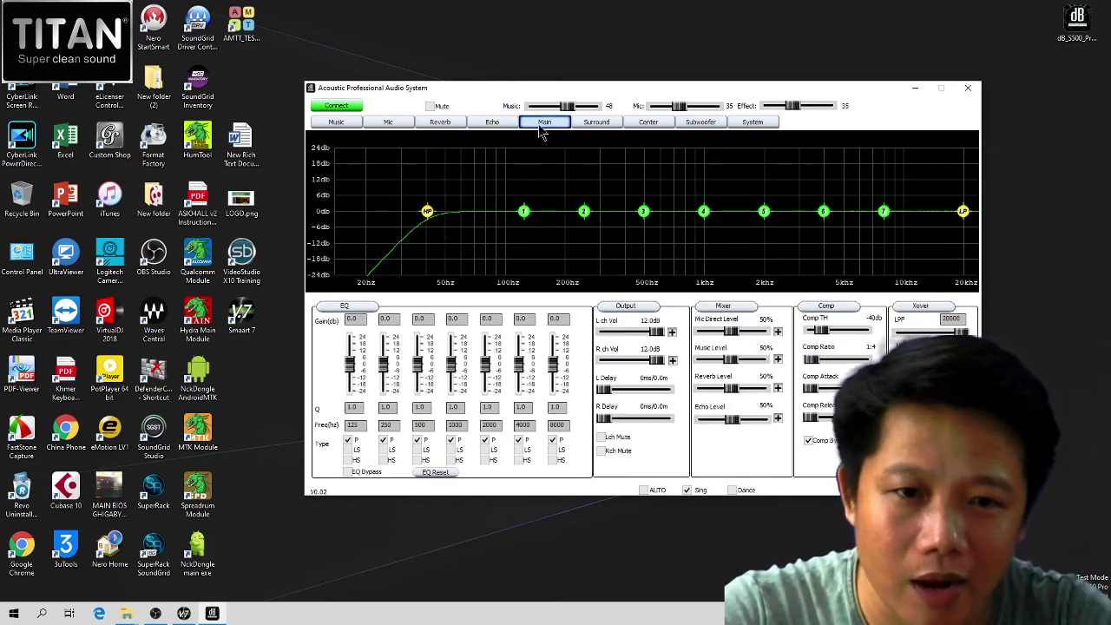
click(964, 241)
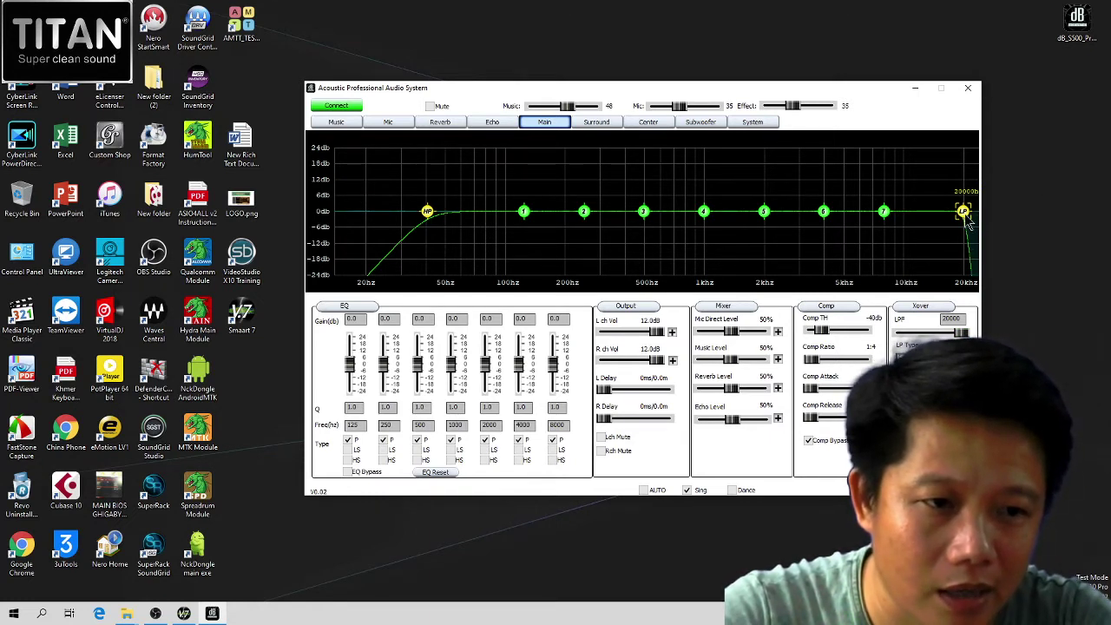
drag(969, 223, 994, 200)
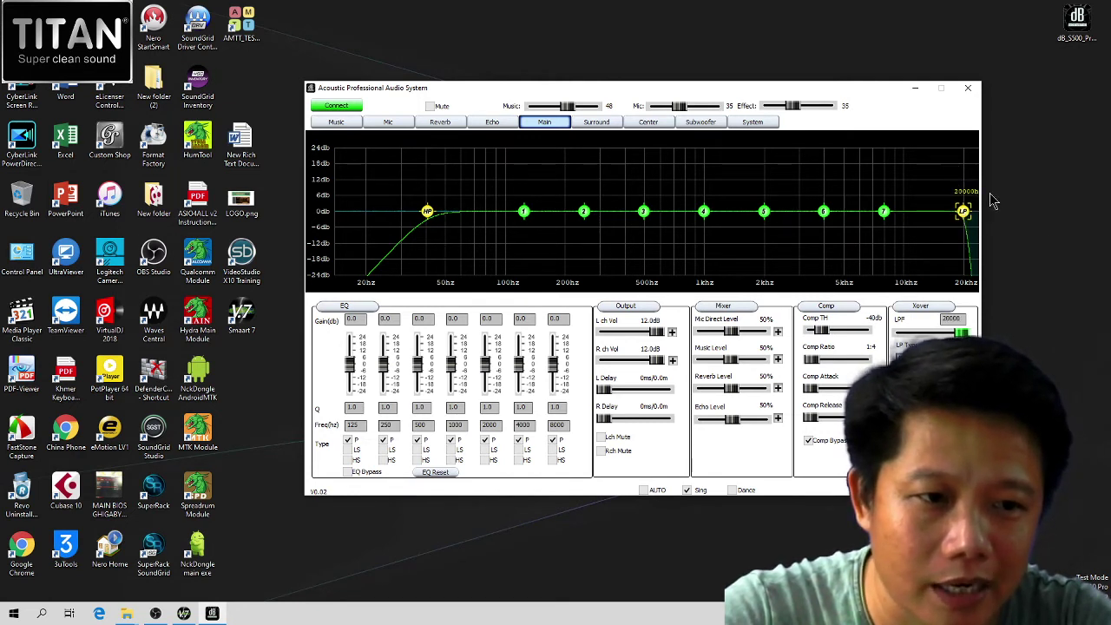
- Set the high-pass filter to 80 Hz on the Surround output and 27 Hz on the Center output
click(594, 122)
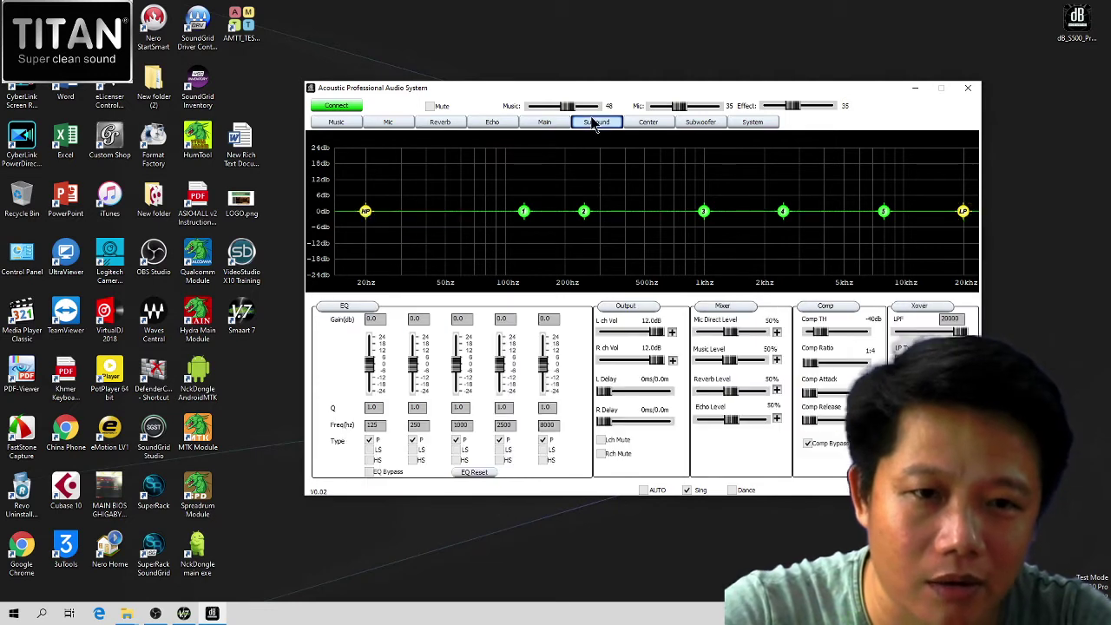
drag(366, 212, 402, 217)
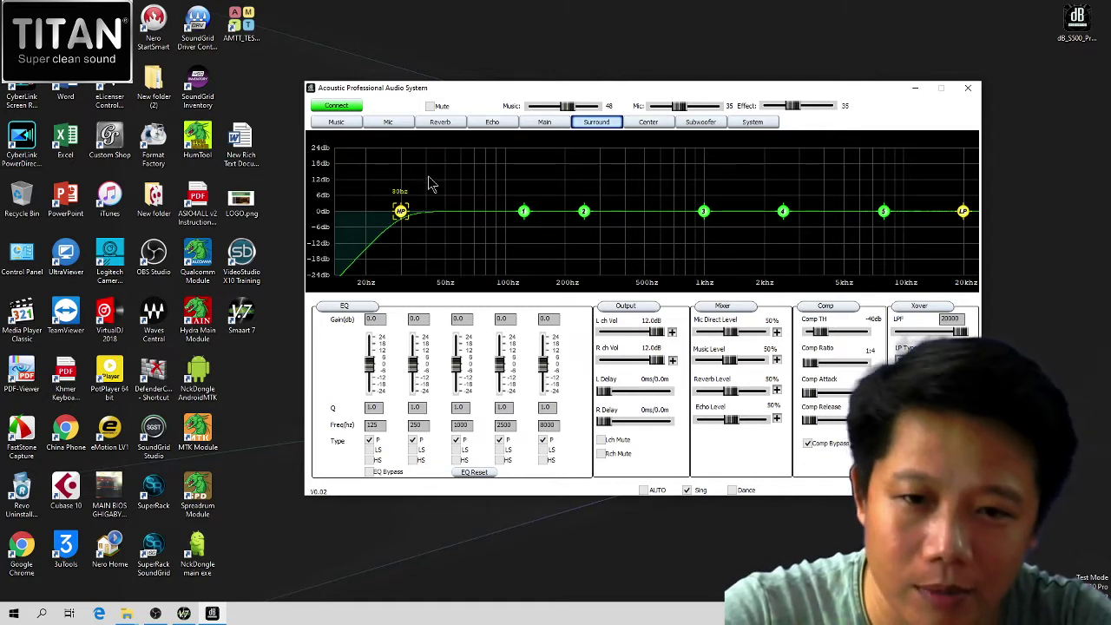
drag(403, 223, 488, 239)
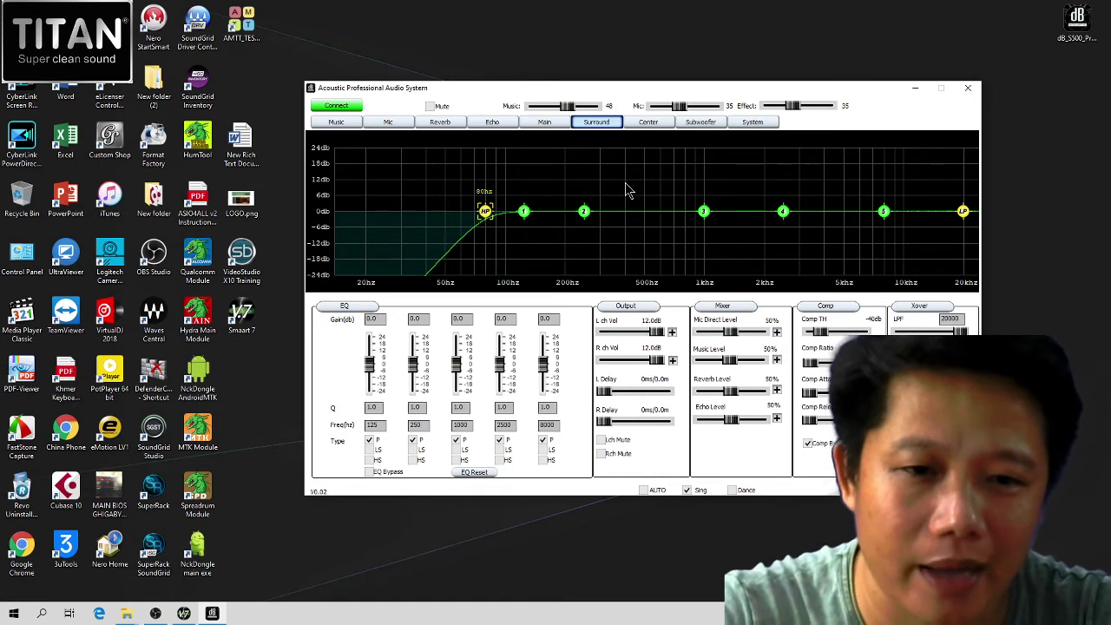
click(648, 121)
drag(365, 213, 393, 217)
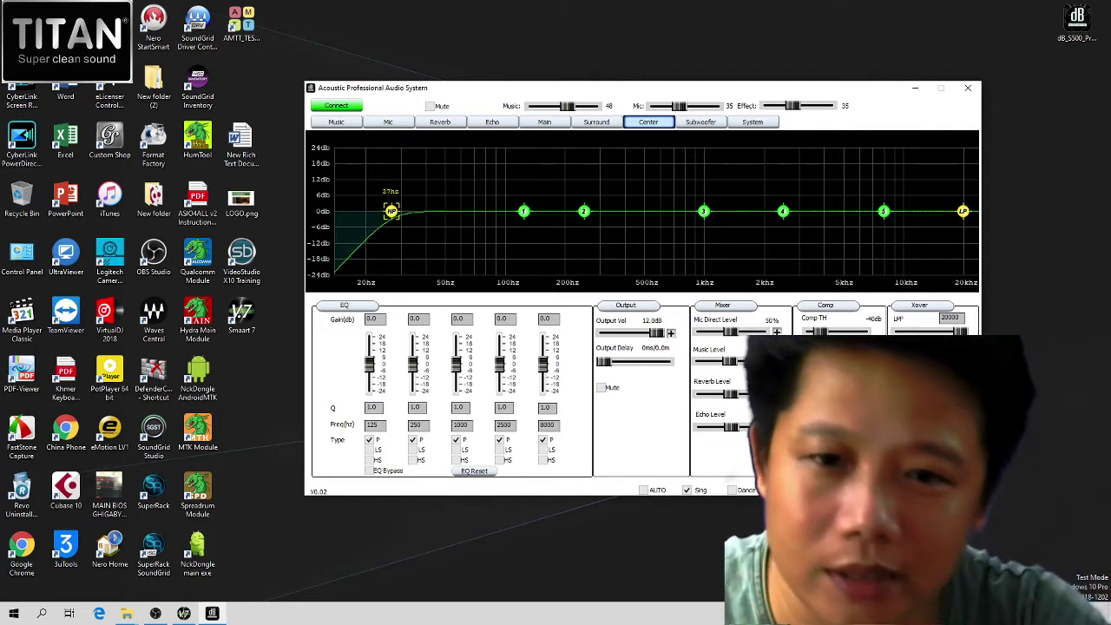
- Set the high-pass filter to 38 Hz on the Subwoofer output and about 35 Hz on the Music channel
click(700, 121)
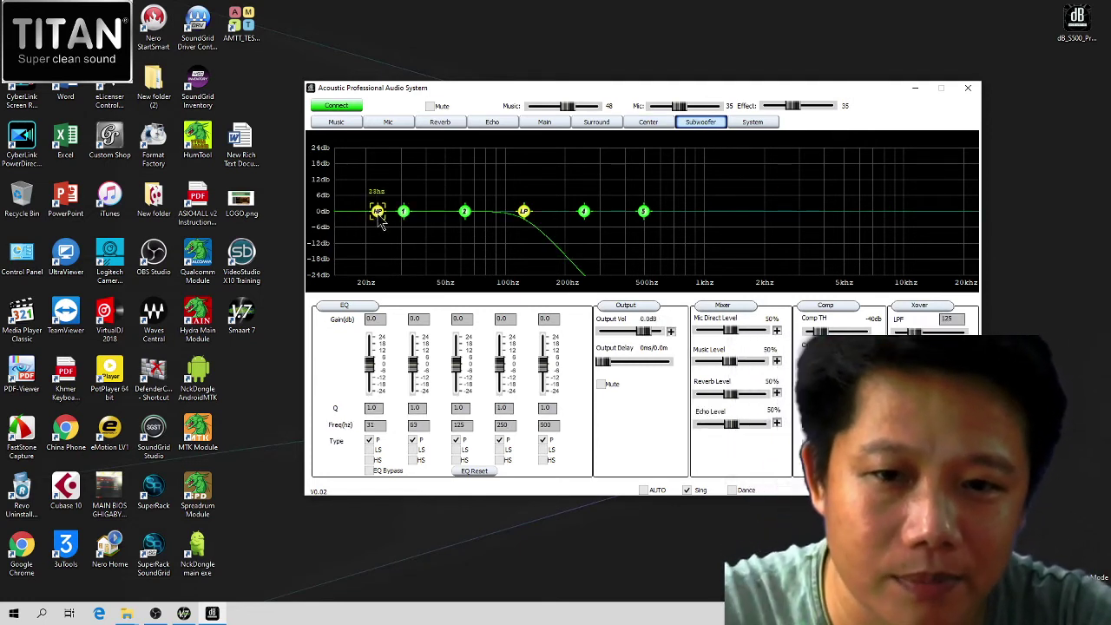
drag(373, 219, 376, 222)
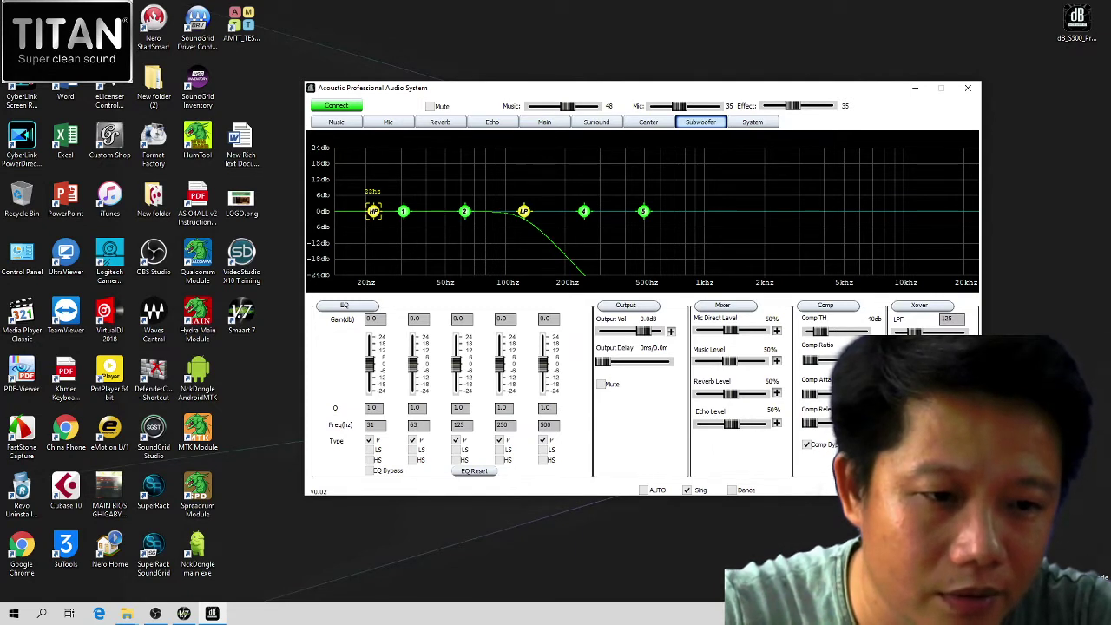
drag(375, 217, 437, 213)
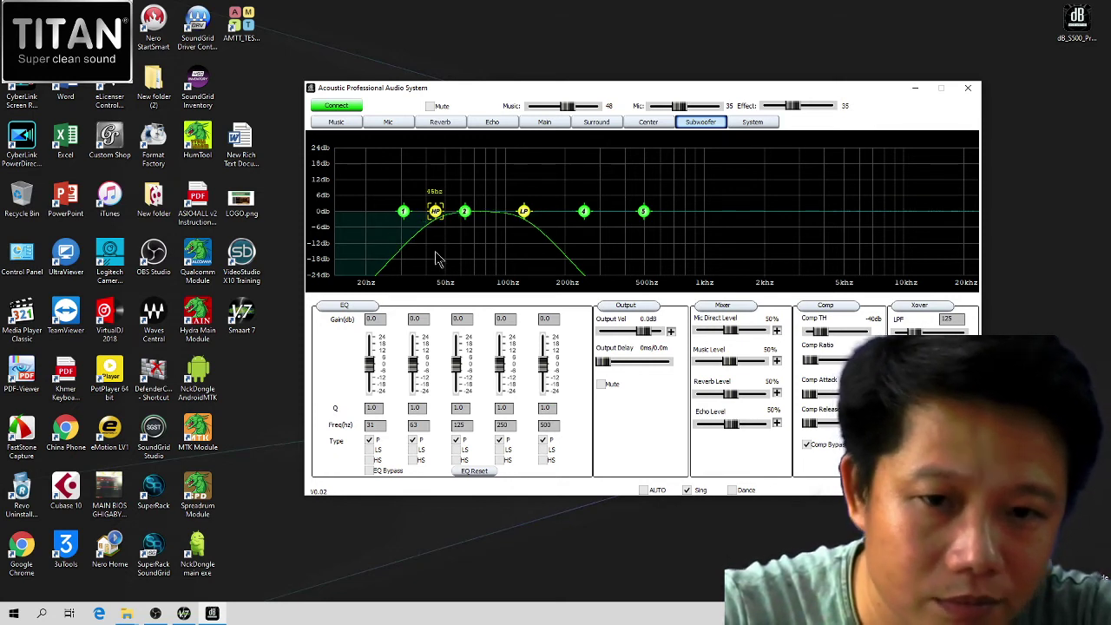
drag(436, 213, 425, 213)
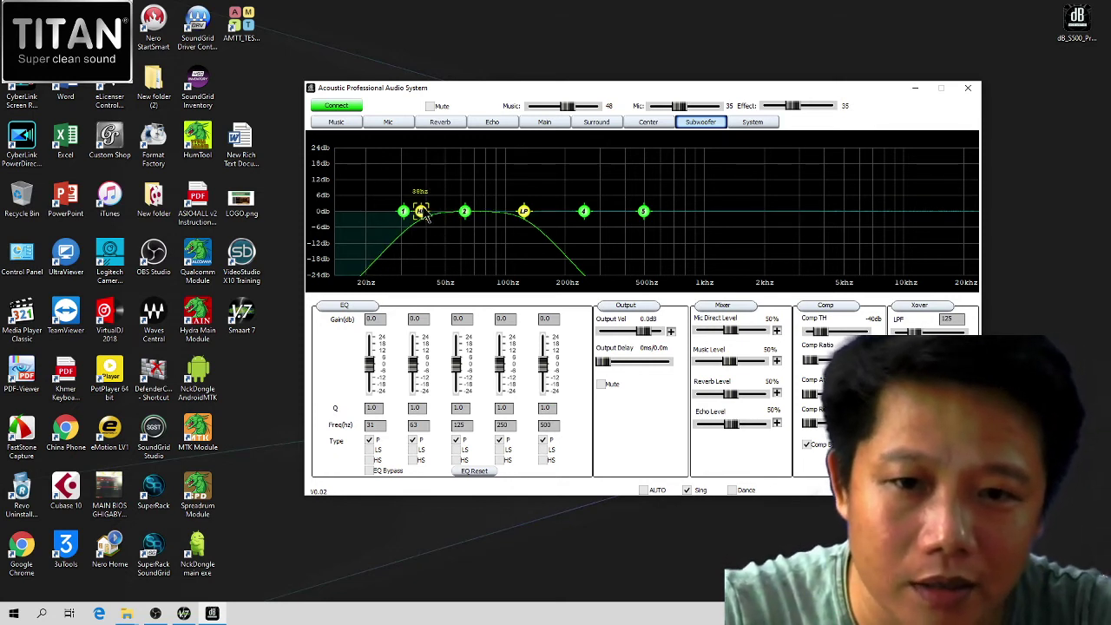
click(348, 122)
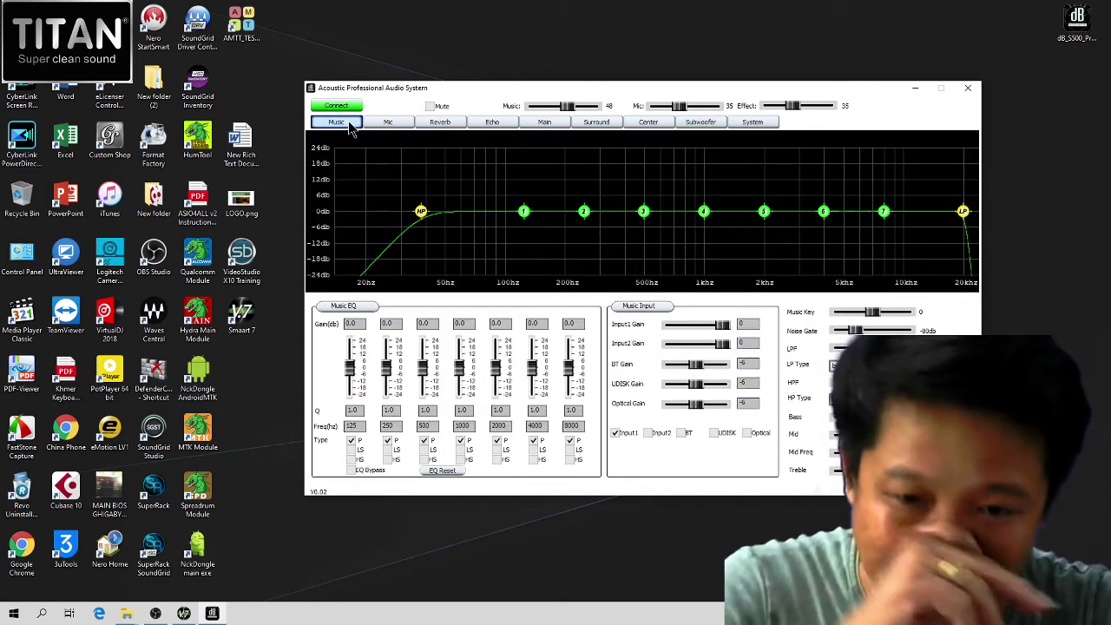
drag(421, 212, 417, 218)
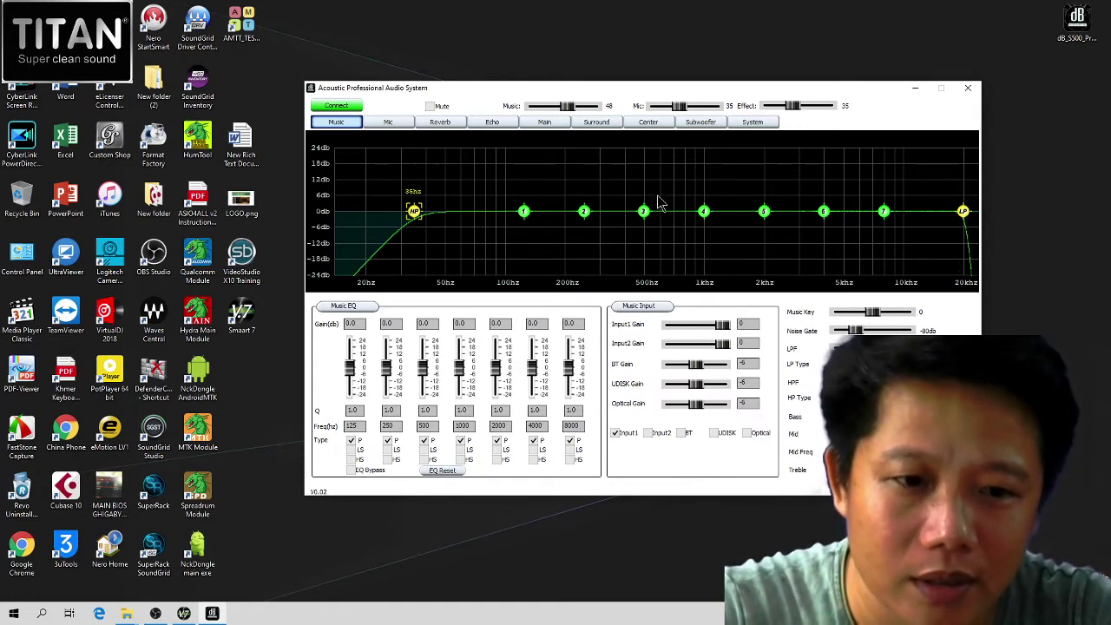
- Compare the filter curves of the Mic, Reverb, Echo, Main, Surround and Center channels, ending on Main
click(391, 122)
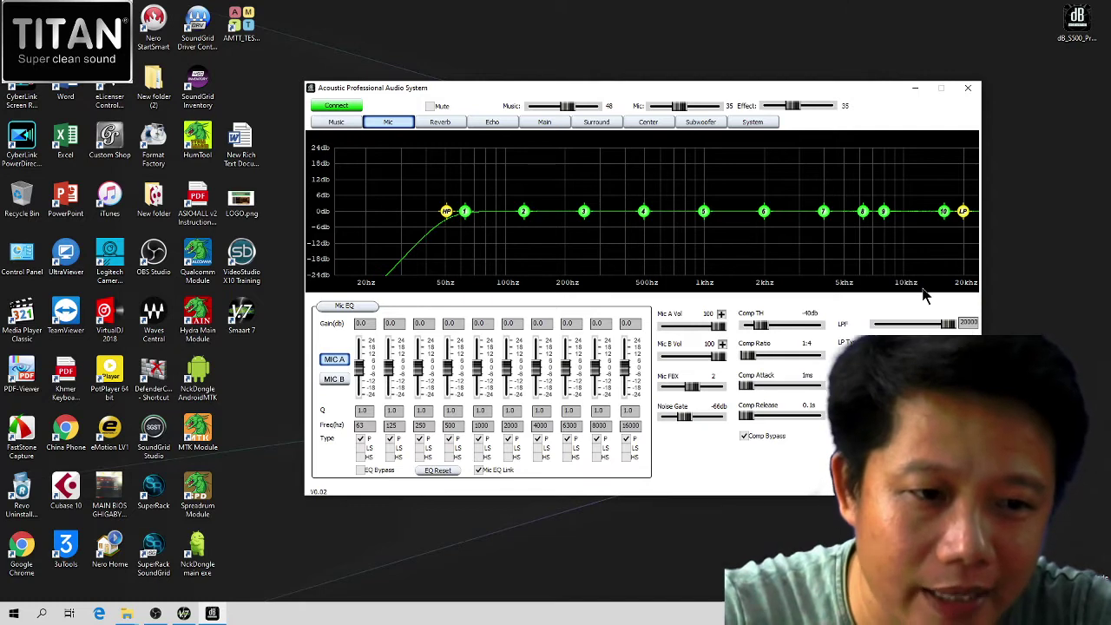
click(439, 122)
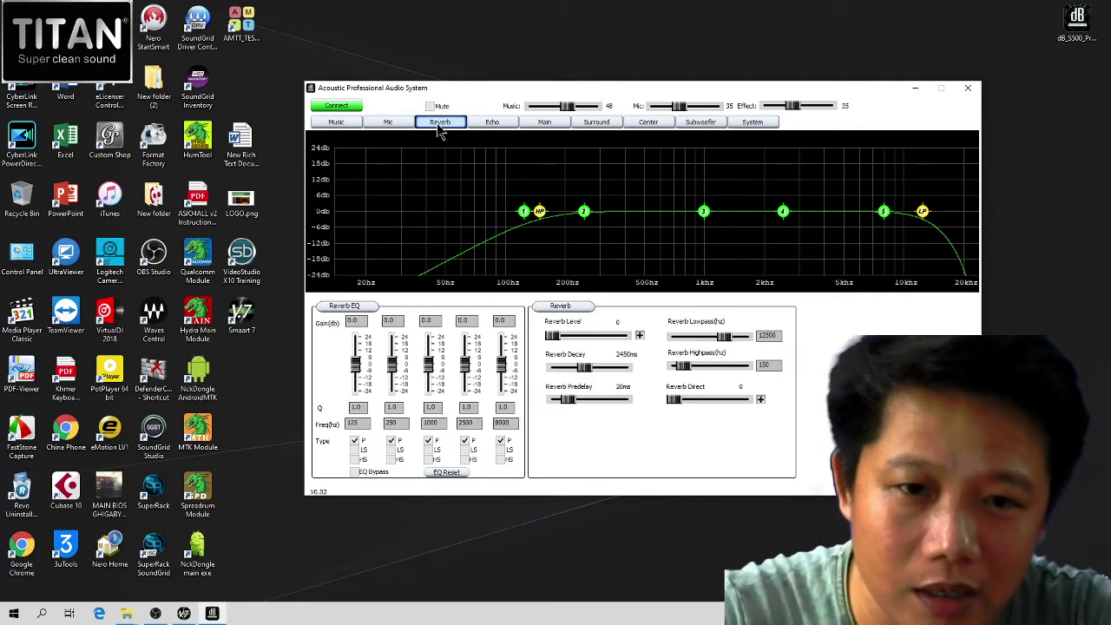
click(501, 124)
click(544, 122)
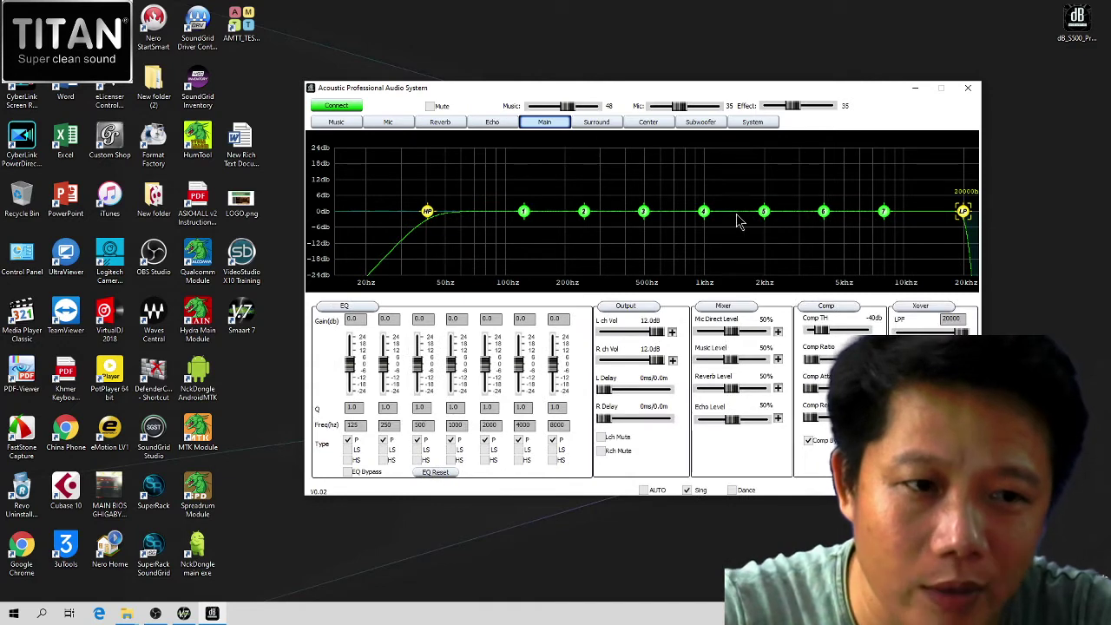
click(598, 122)
click(648, 123)
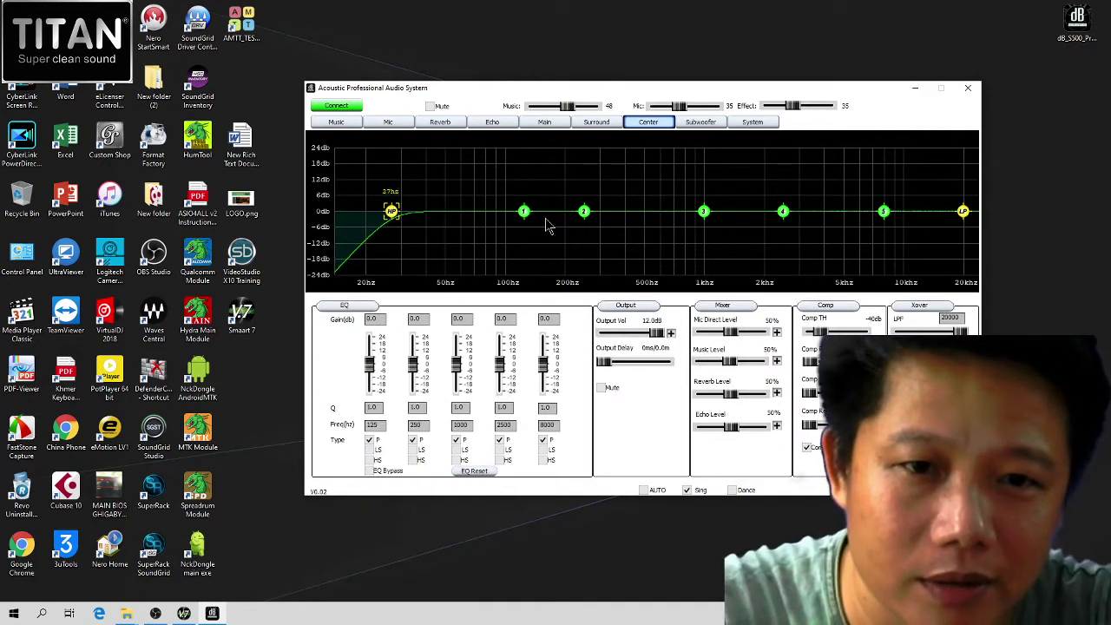
click(606, 126)
click(545, 122)
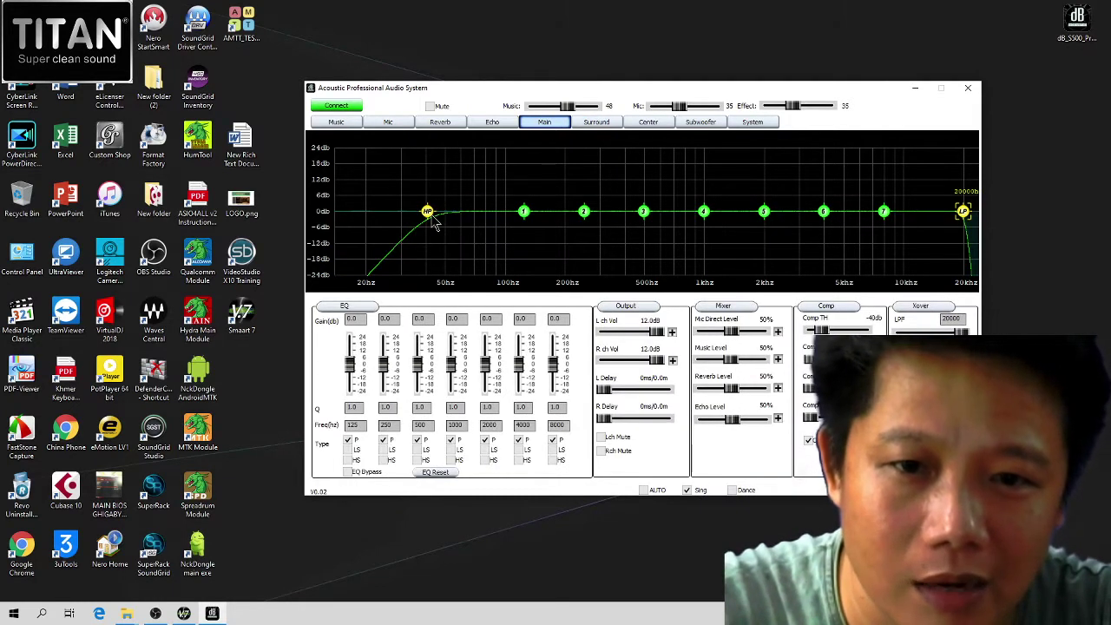
- Set the high-pass filter to about 35 Hz on the Main output, 100 Hz on Surround and 107 Hz on Center
drag(434, 218, 412, 212)
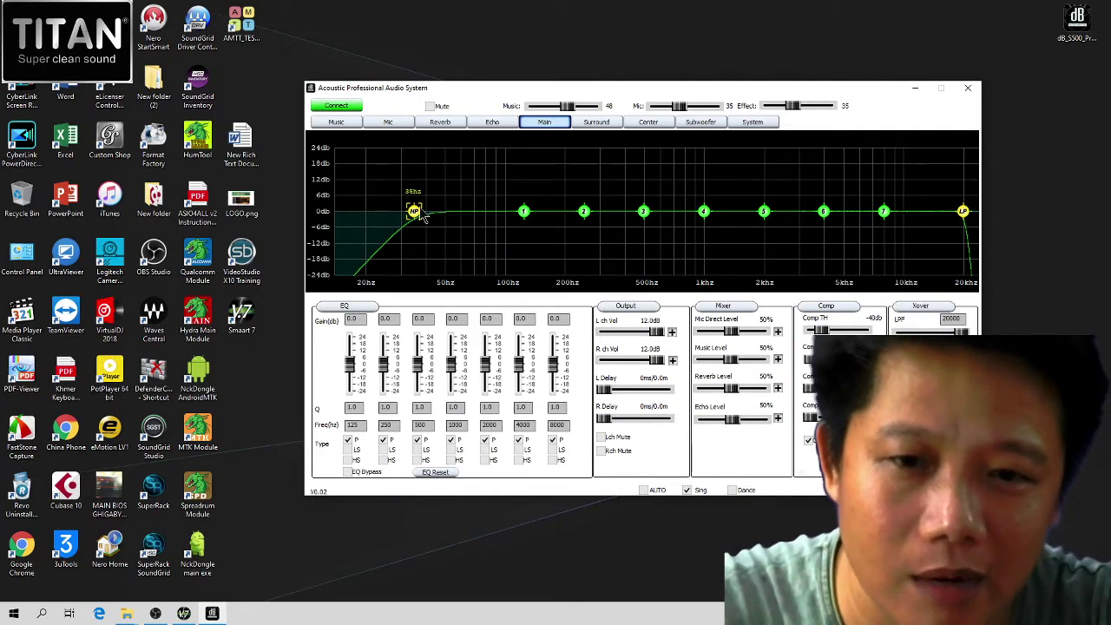
click(607, 125)
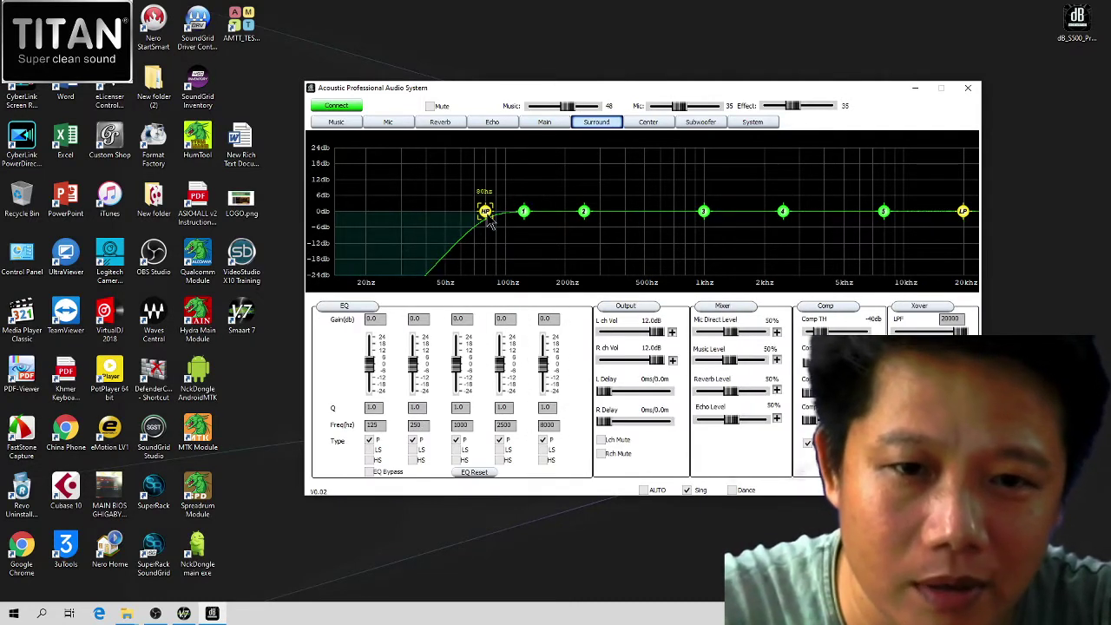
drag(490, 223, 510, 224)
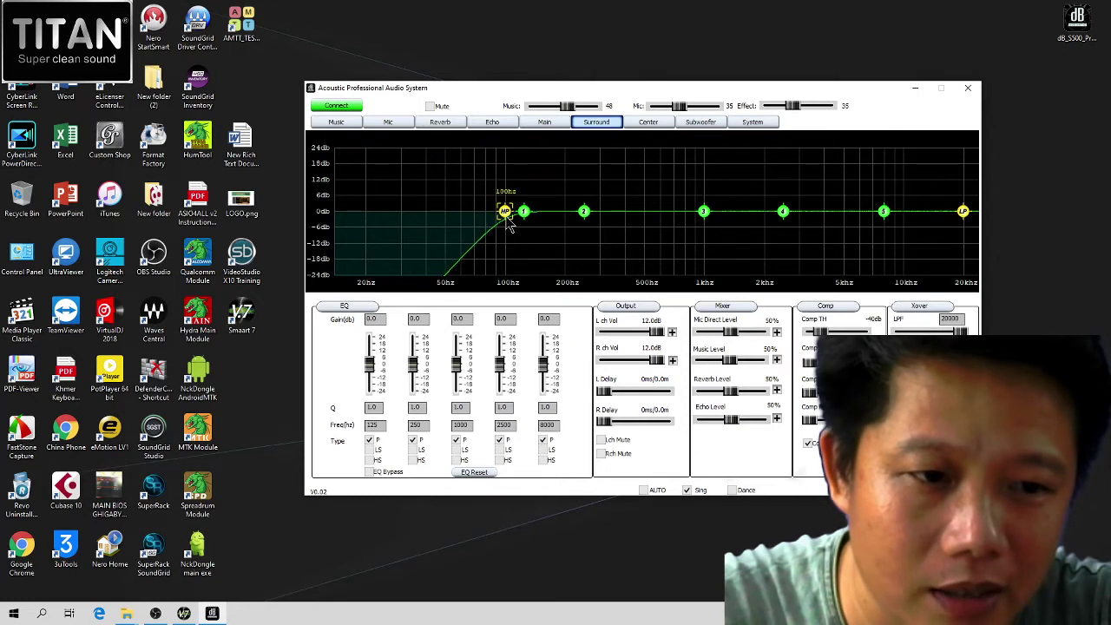
click(650, 125)
drag(391, 217, 513, 238)
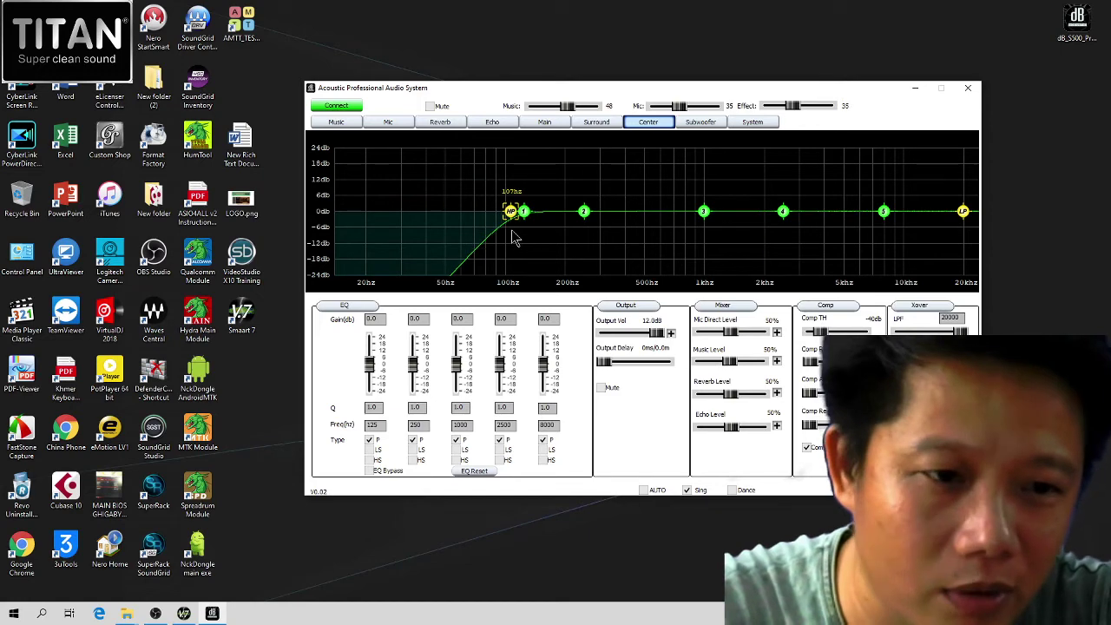
- Boost EQ band 2 of the Subwoofer output by 3.0 dB at about 76 Hz with a Q of 0.6
click(699, 123)
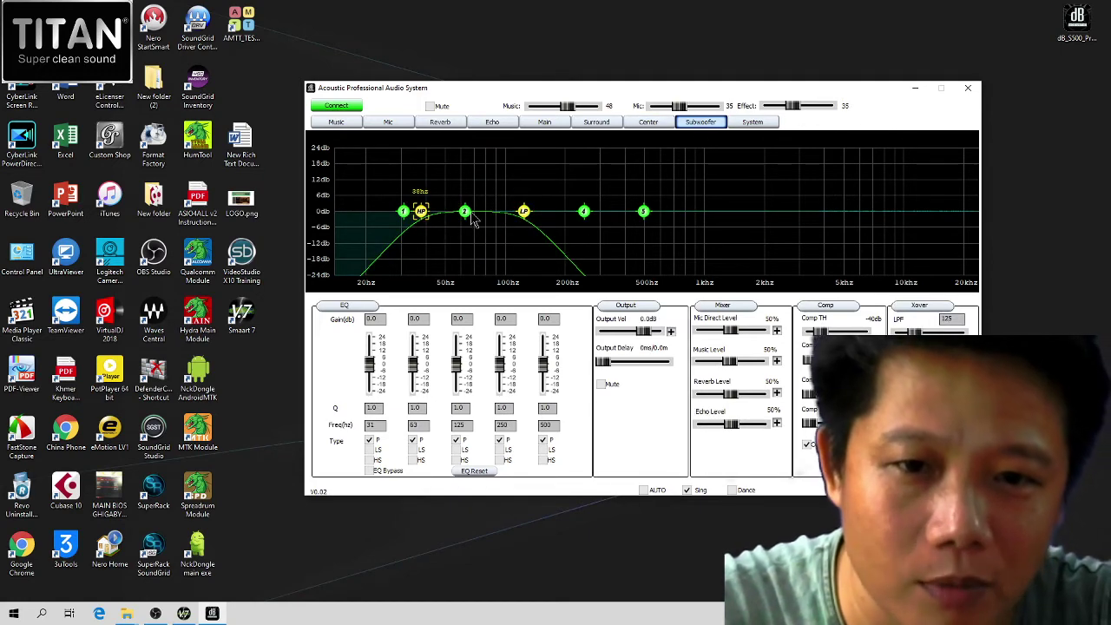
drag(466, 213, 481, 203)
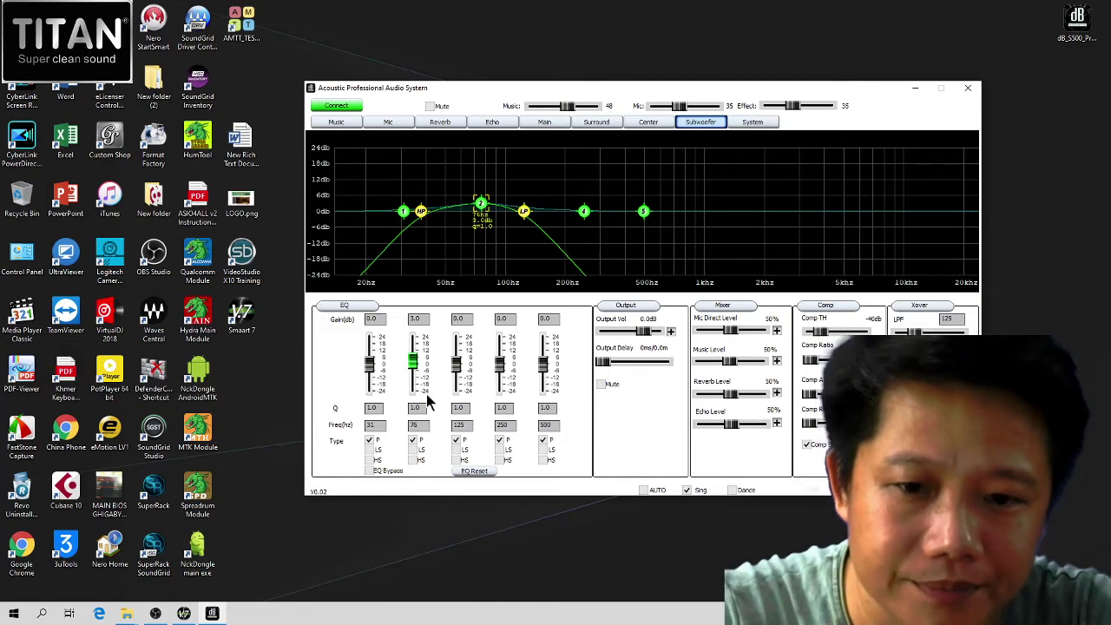
scroll(480, 208, down, 4)
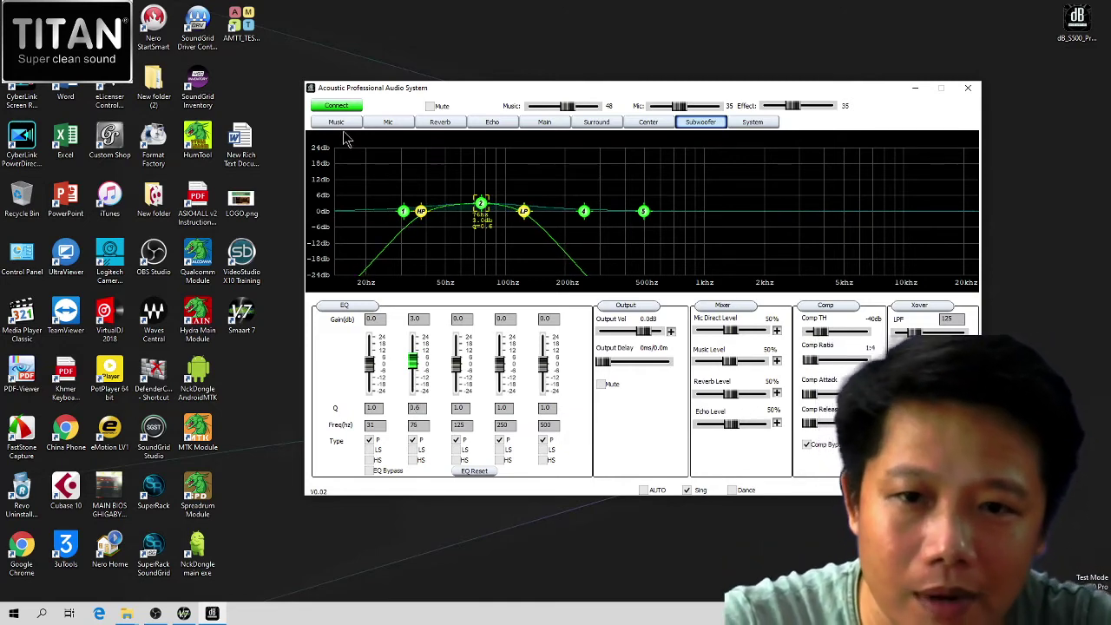
click(338, 122)
right_click(545, 5)
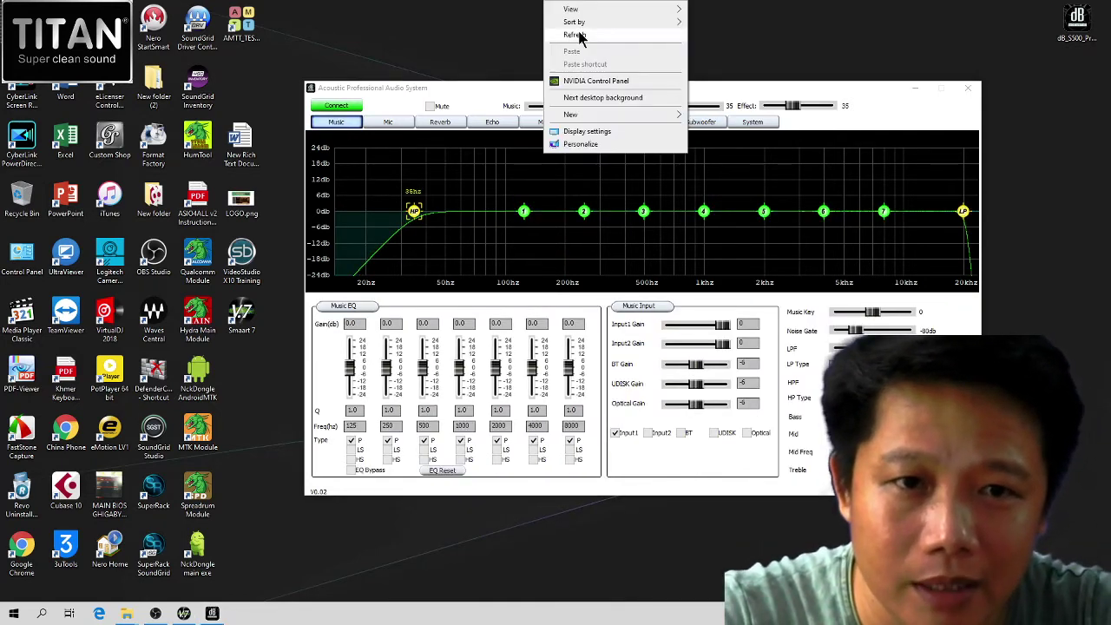
click(579, 37)
right_click(546, 5)
click(578, 35)
right_click(497, 4)
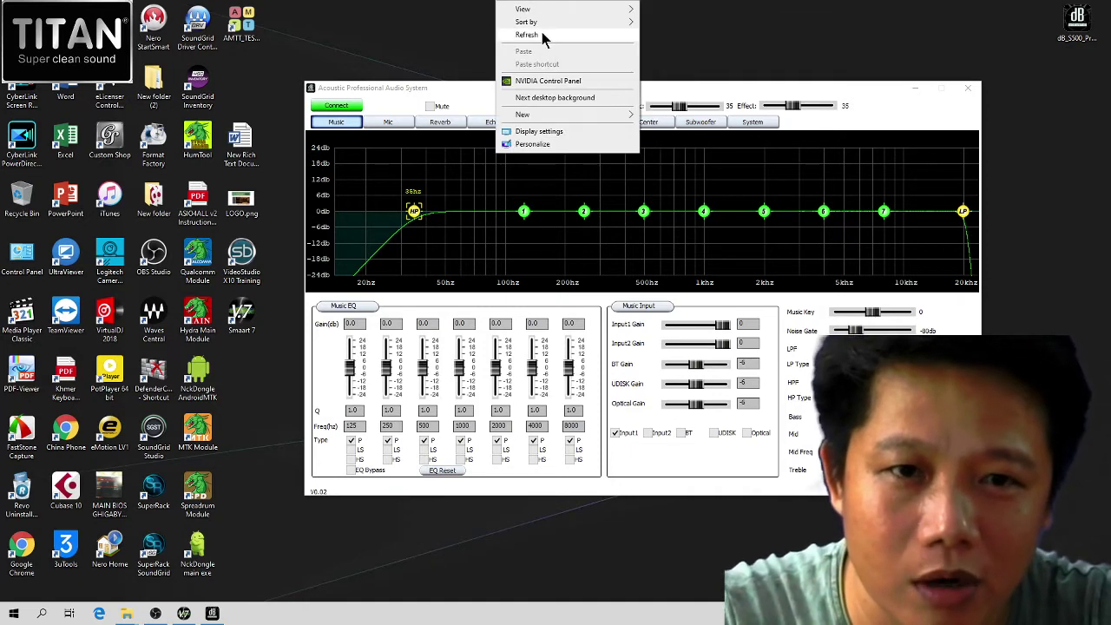
click(543, 35)
right_click(523, 4)
click(561, 35)
right_click(505, 3)
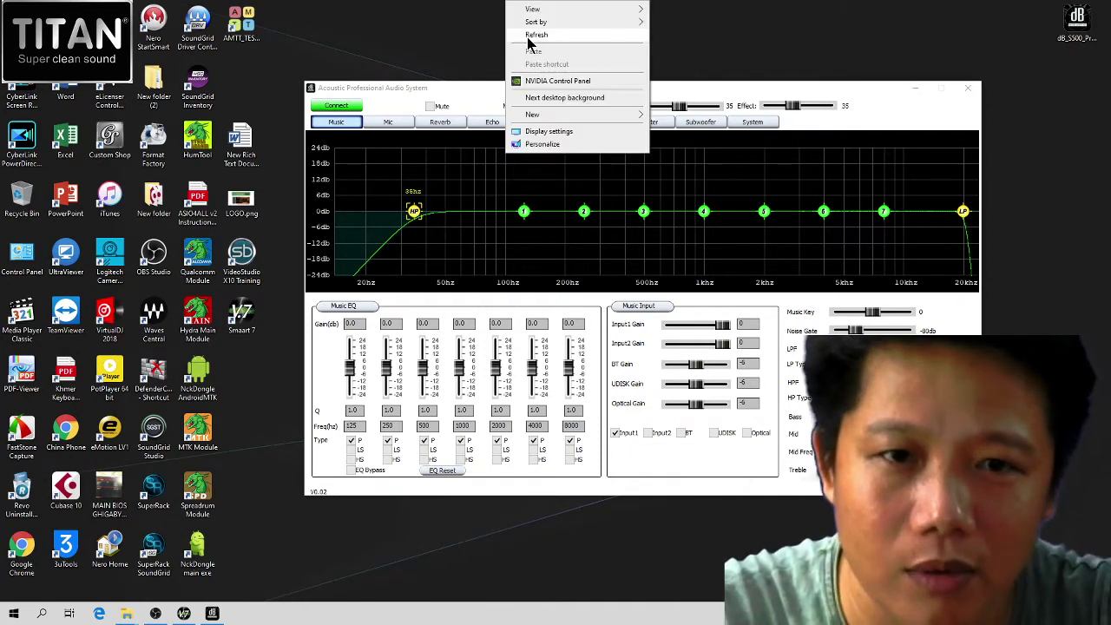
click(529, 40)
- Minimize the audio processor window and refresh the desktop
click(914, 88)
right_click(422, 6)
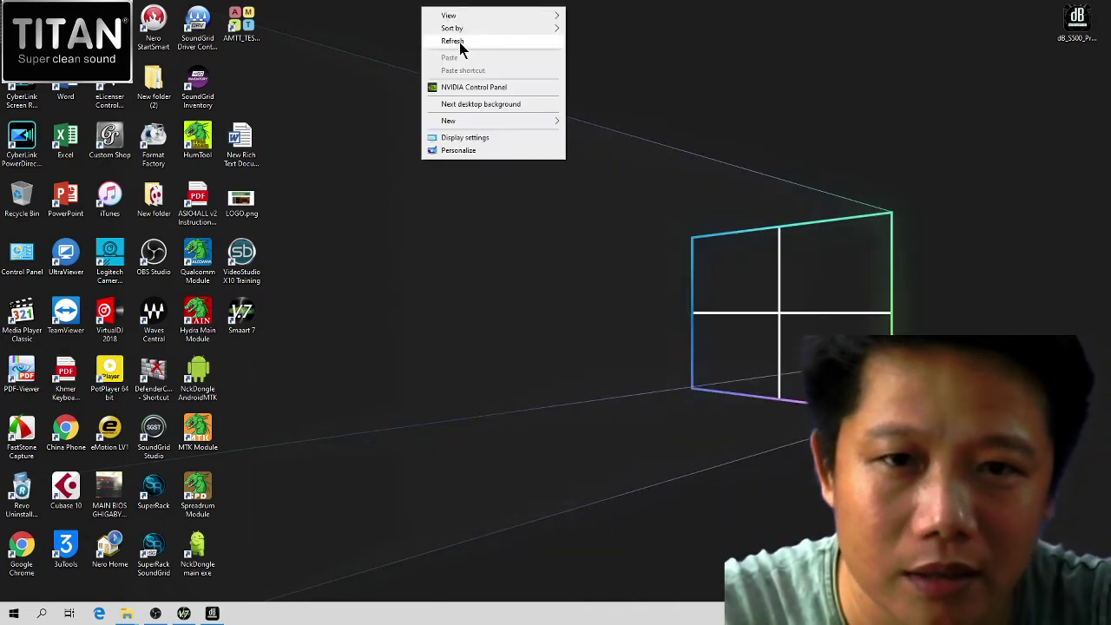
click(459, 42)
right_click(416, 183)
click(454, 218)
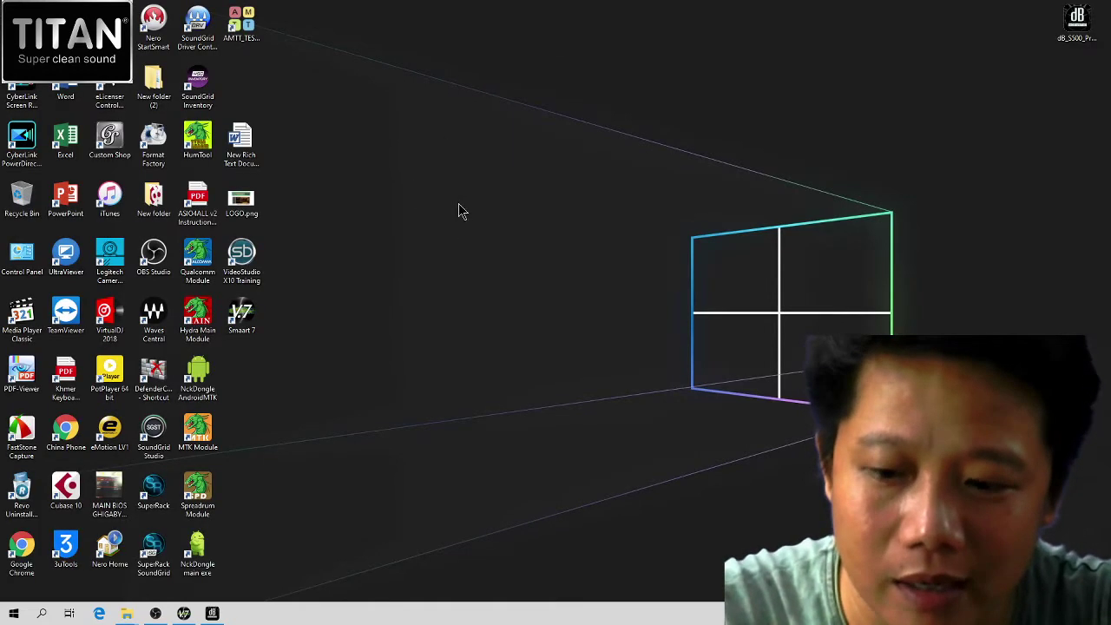
right_click(436, 49)
click(467, 84)
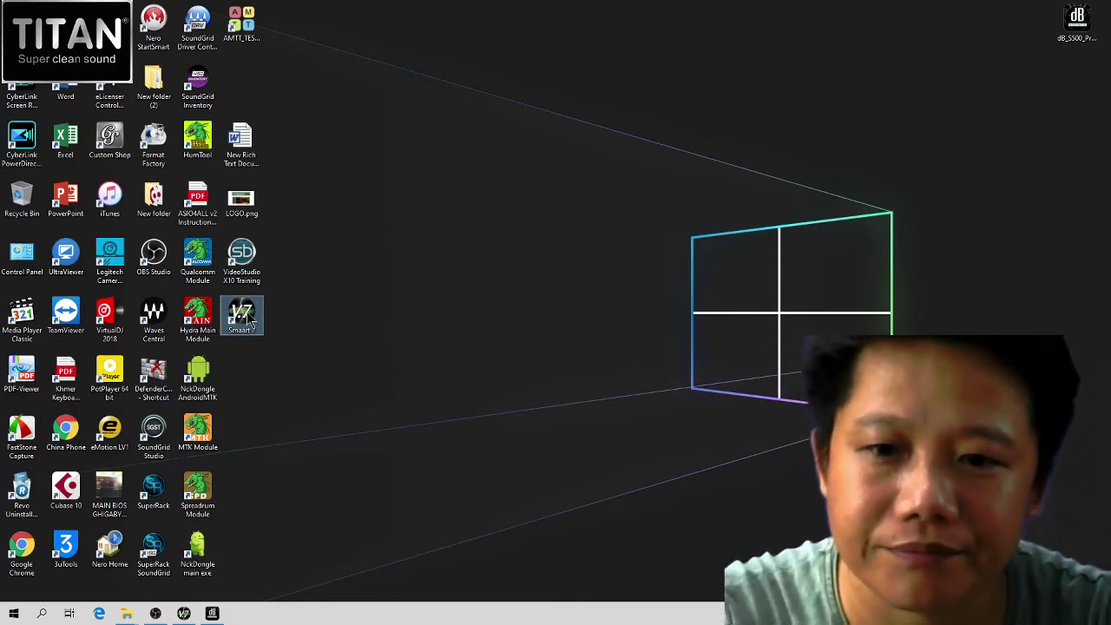
- Switch to the running Smaart 7 session, close it and refresh the desktop
double_click(247, 318)
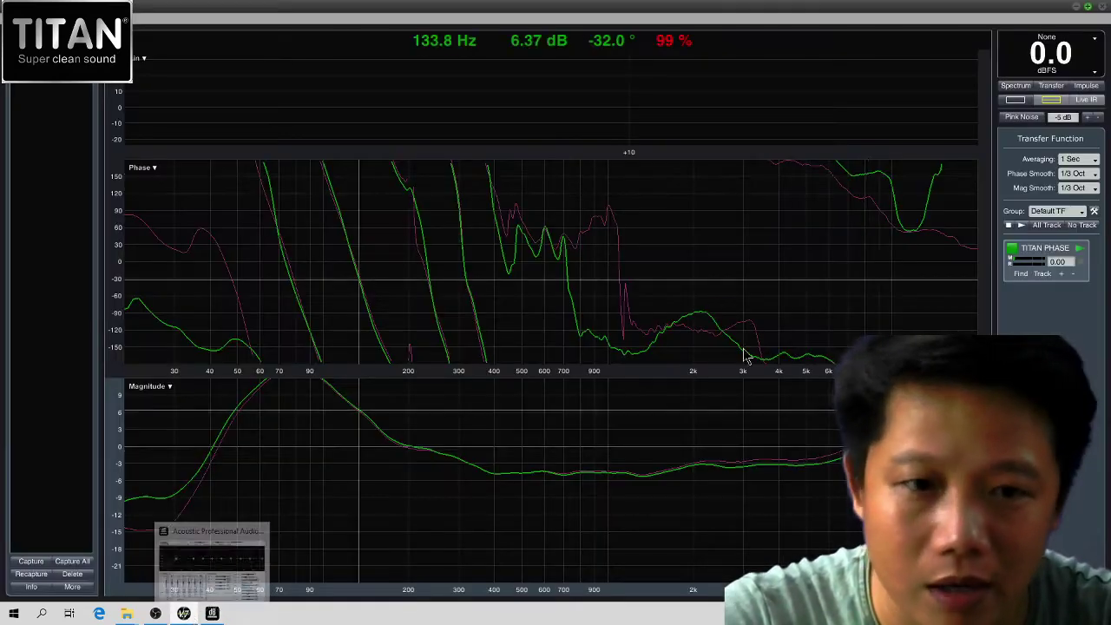
click(1101, 7)
right_click(578, 234)
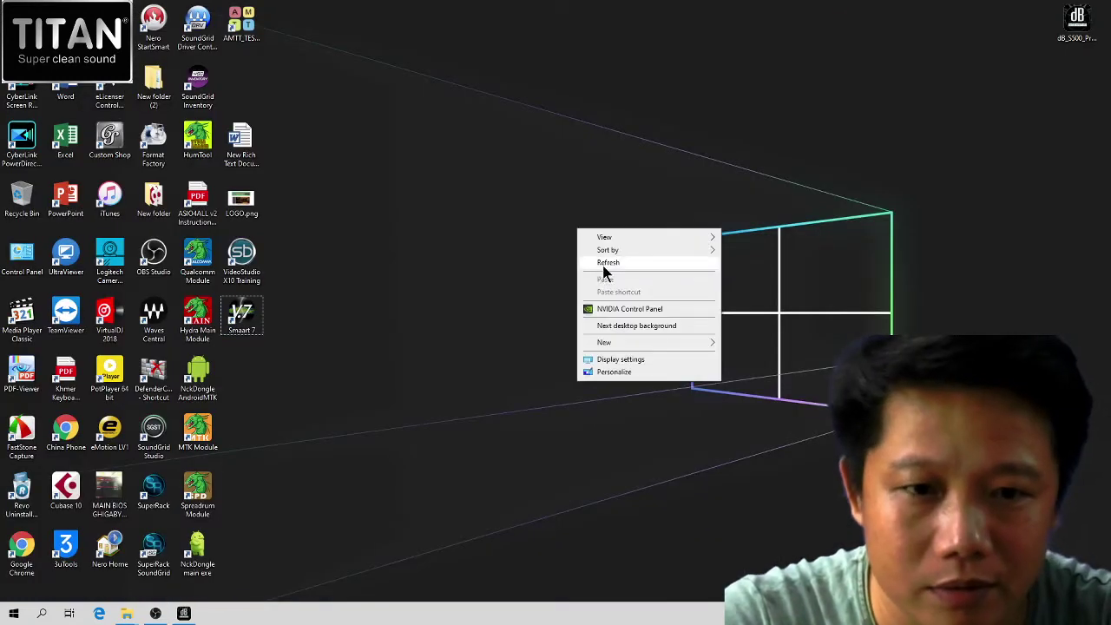
click(602, 264)
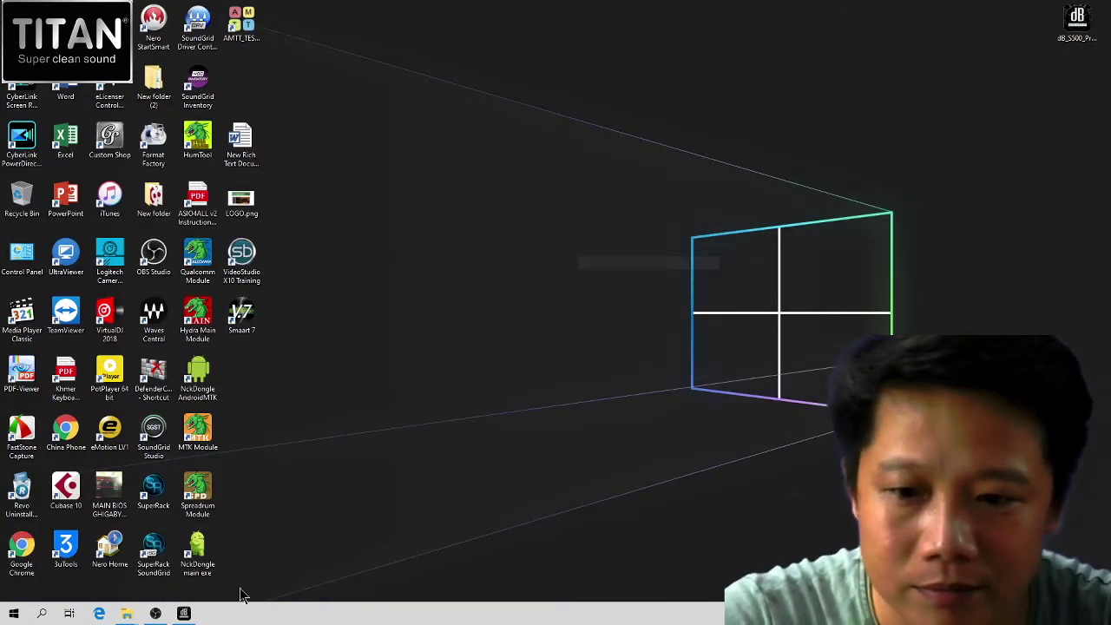
- Relaunch Smaart 7 in transfer function mode, turn on pink noise at -5 dB and start the TITAN PHASE measurement
double_click(244, 314)
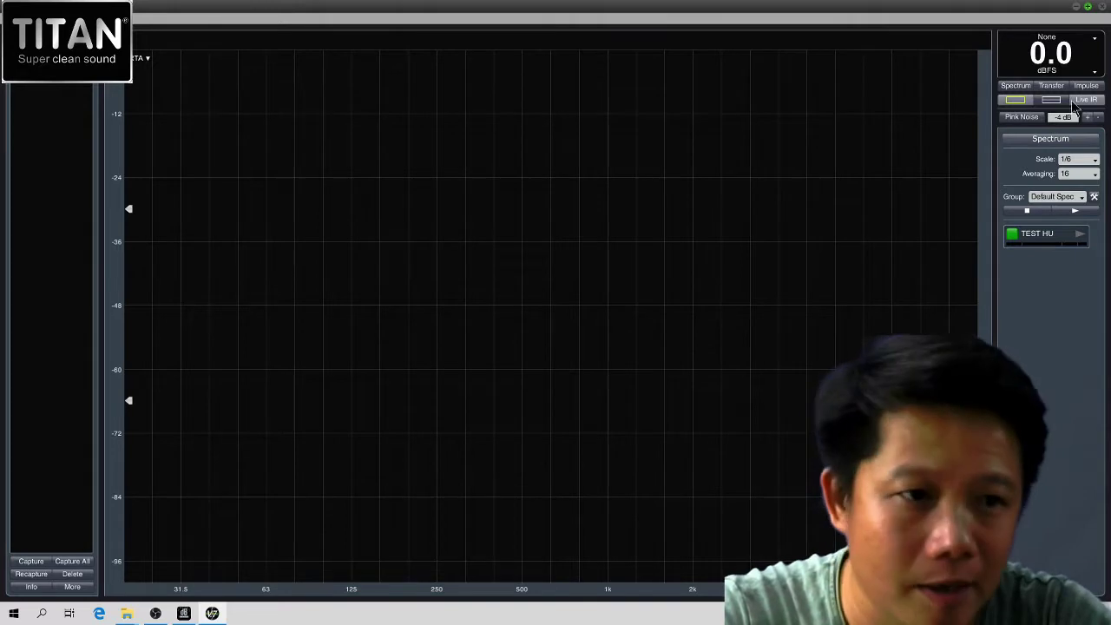
click(1051, 85)
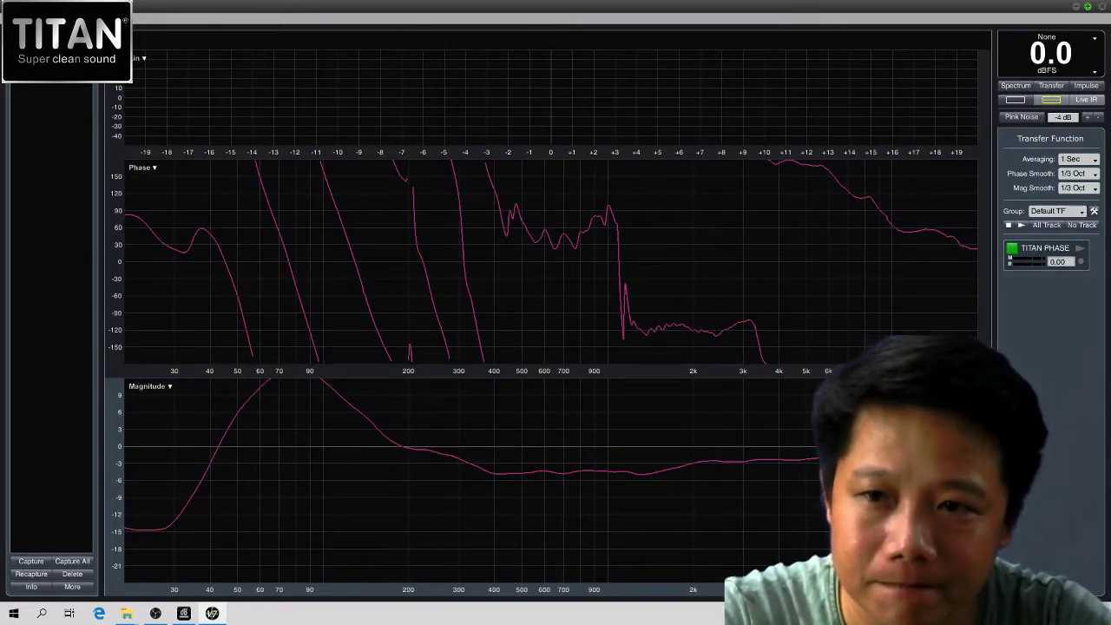
click(1022, 117)
click(1081, 252)
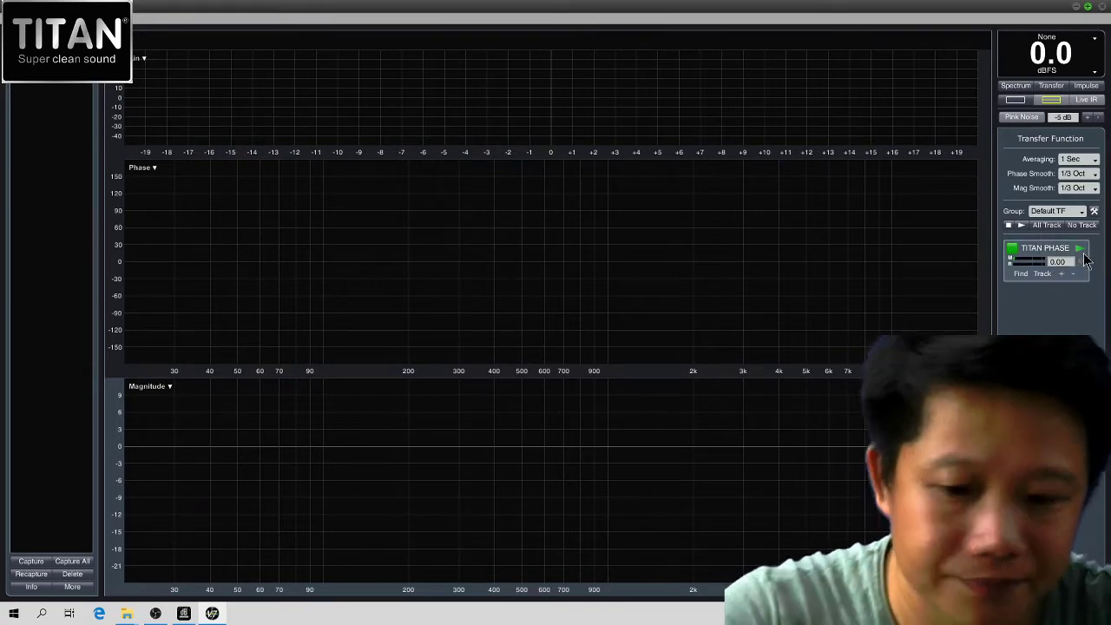
- Switch to the audio processor, change the Music source from Input1 to Input2, and return to Smaart 7
click(154, 614)
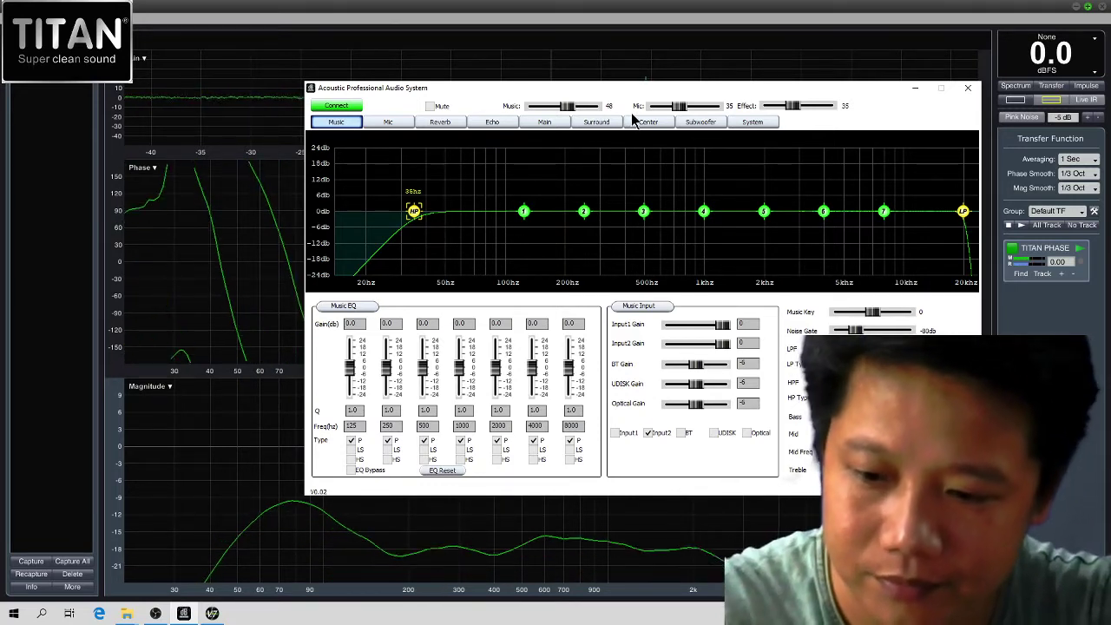
click(1065, 326)
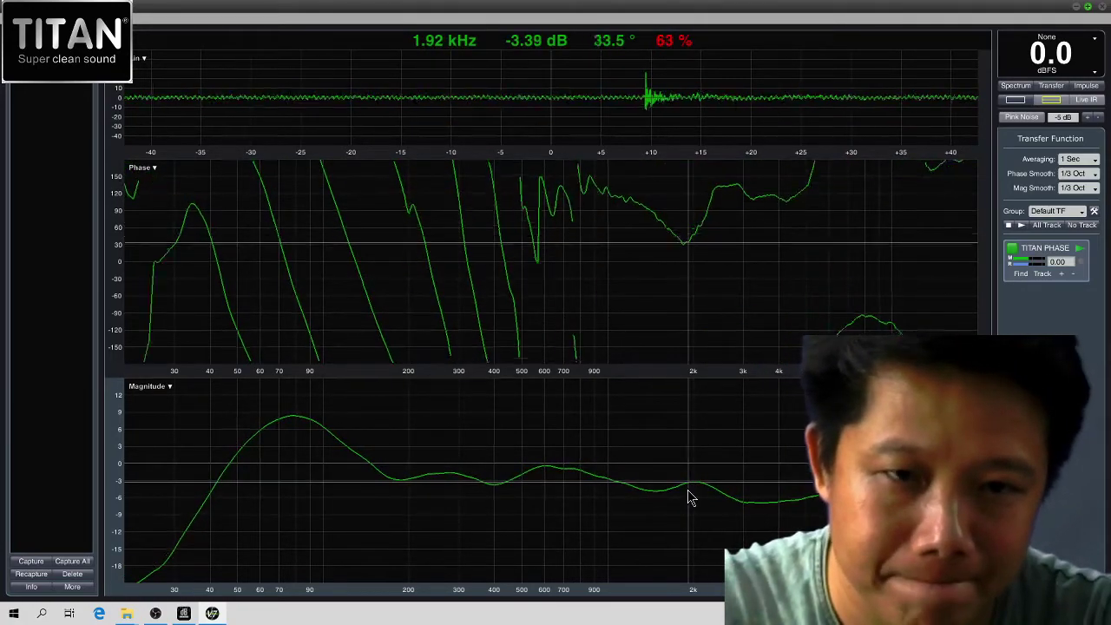
- Zoom in on the live impulse response peak, then find and insert the delay for the TITAN PHASE measurement
drag(640, 111, 681, 132)
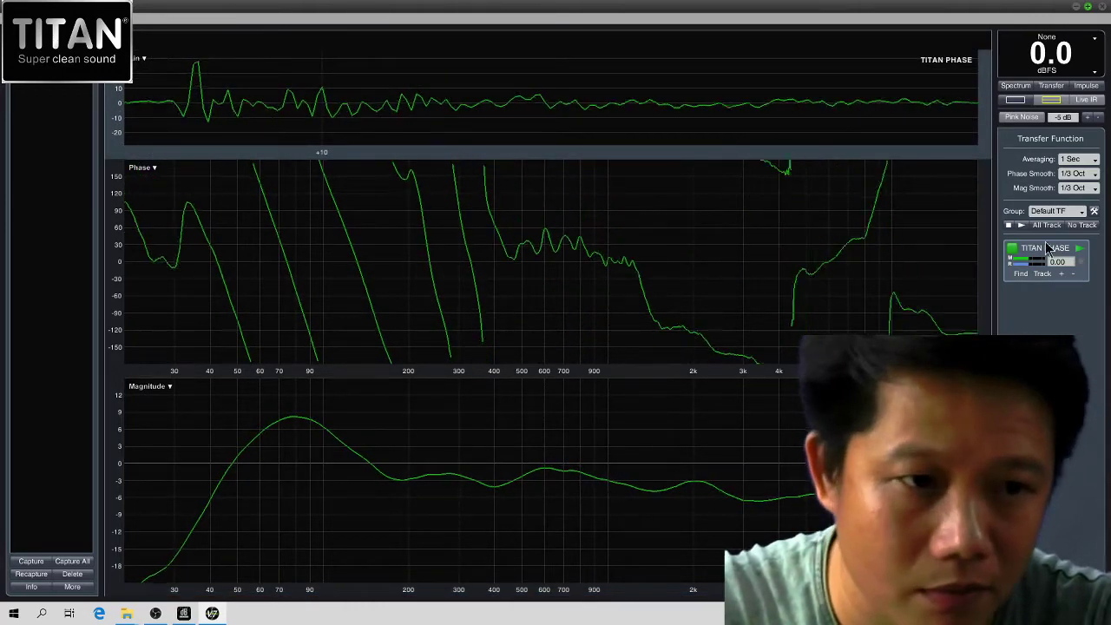
click(1024, 273)
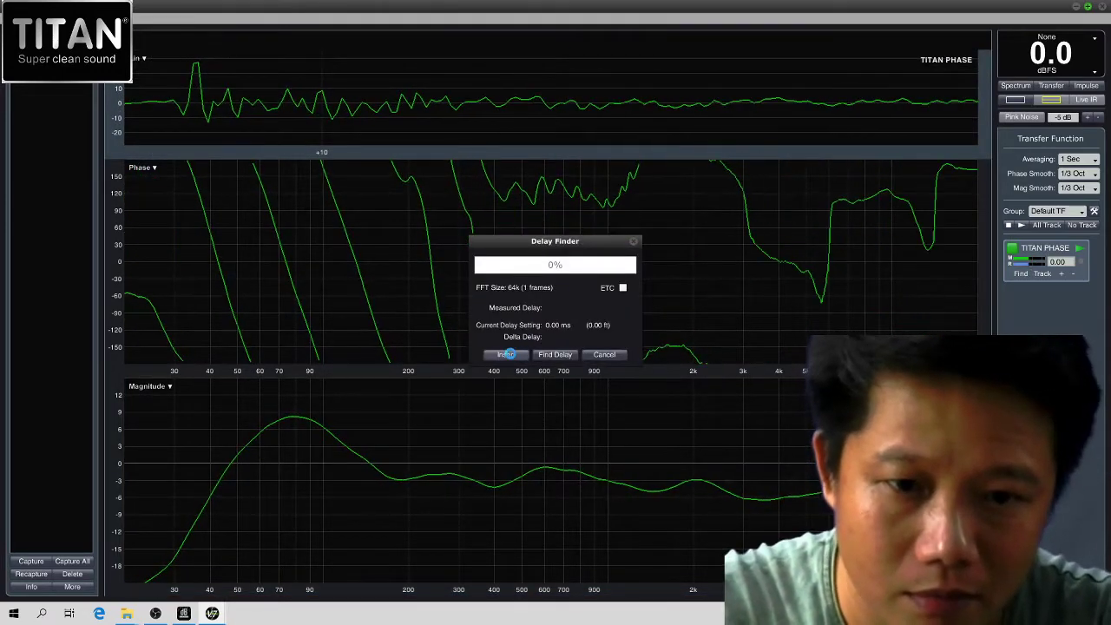
click(508, 354)
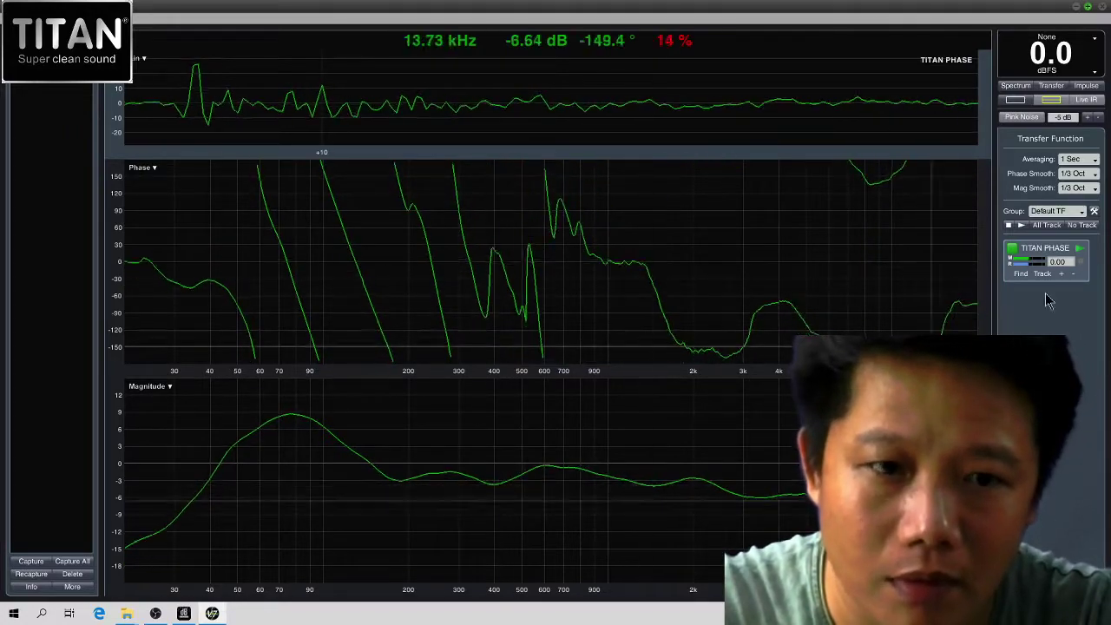
click(1020, 274)
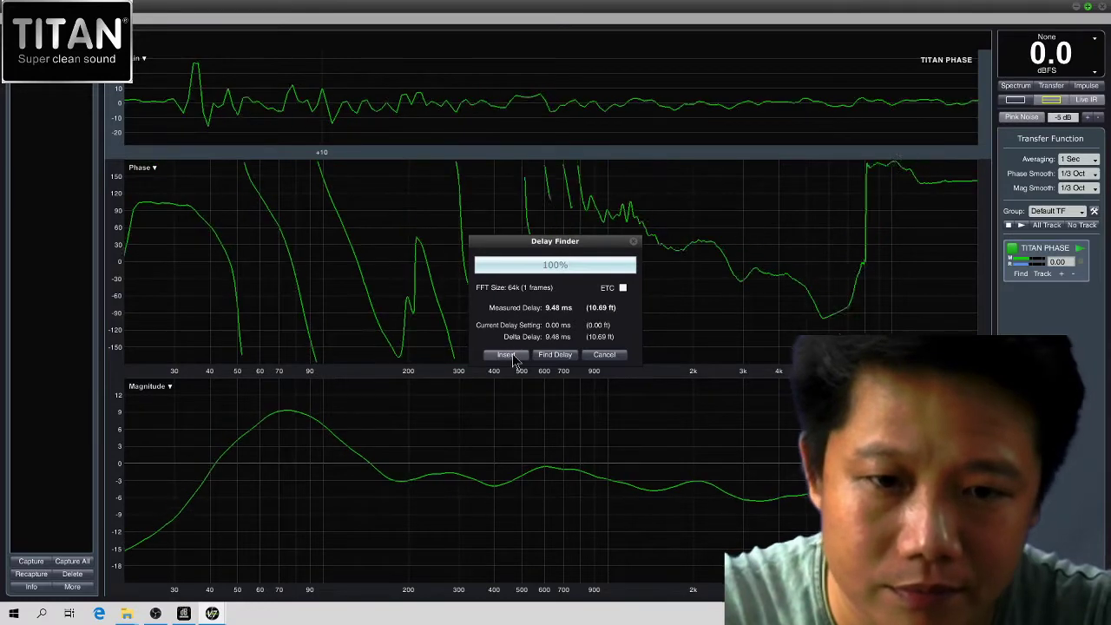
click(508, 354)
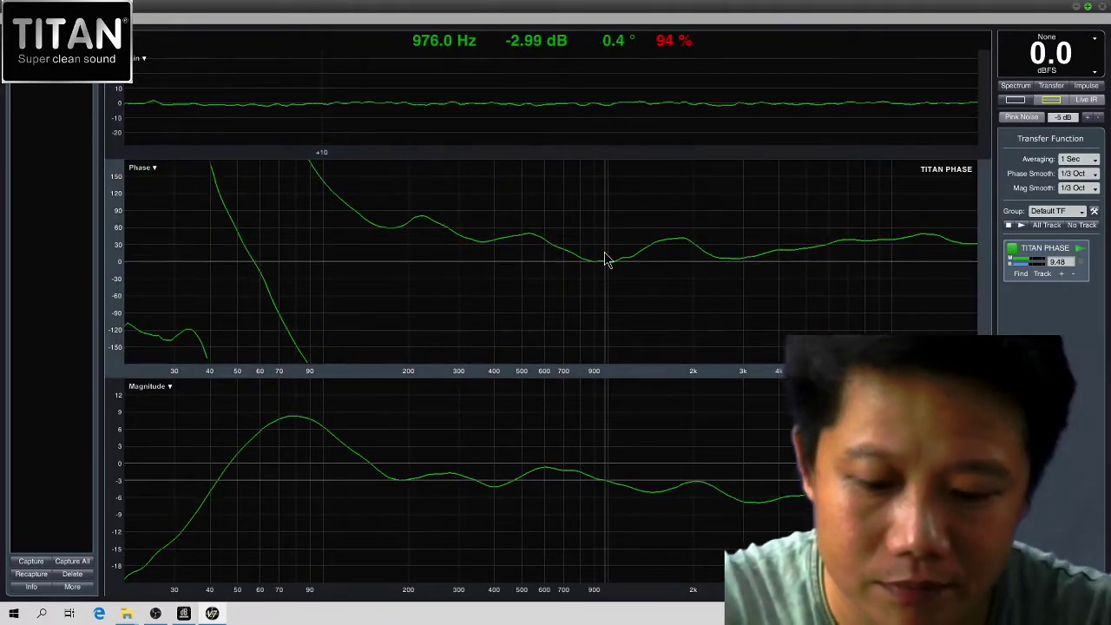
- Capture the current TITAN PHASE trace and set the magnitude smoothing to 1/12 octave
key(space)
key(Return)
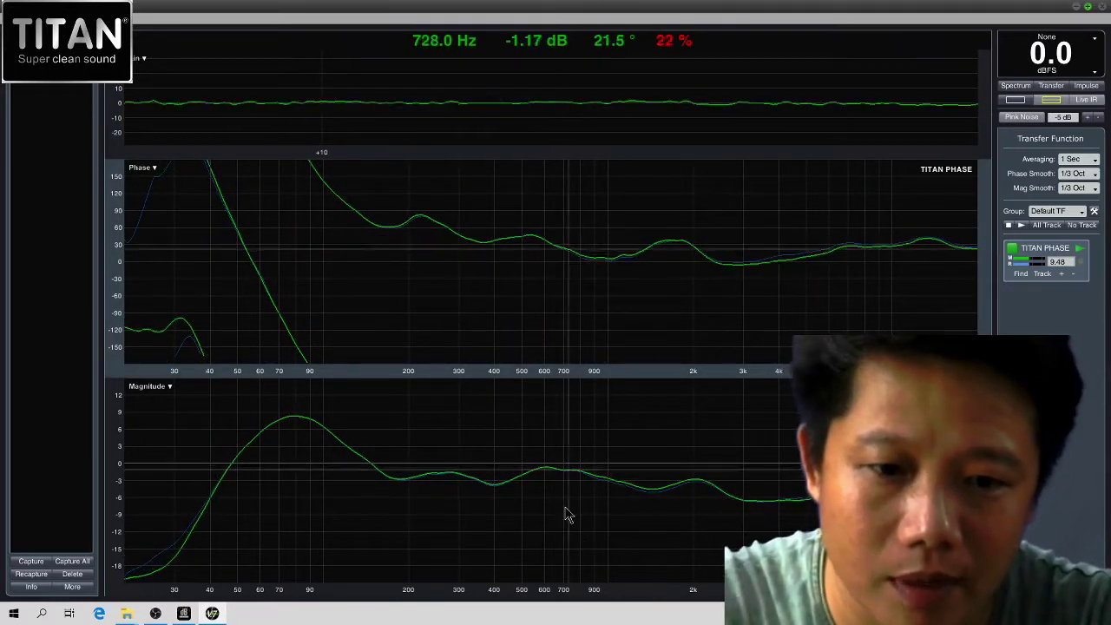
click(1079, 188)
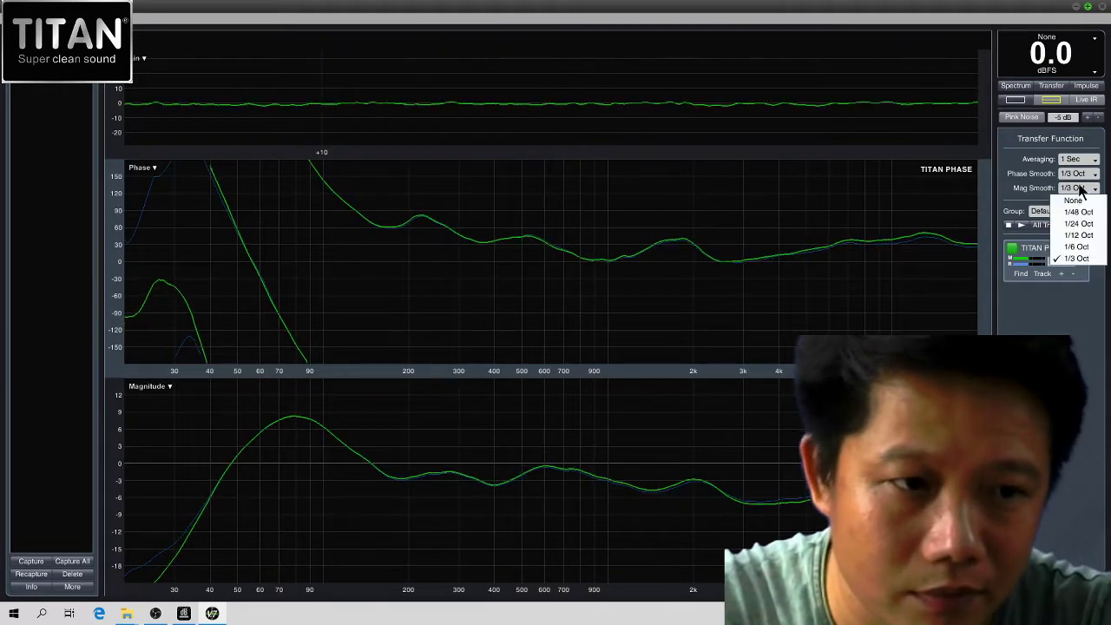
click(1077, 235)
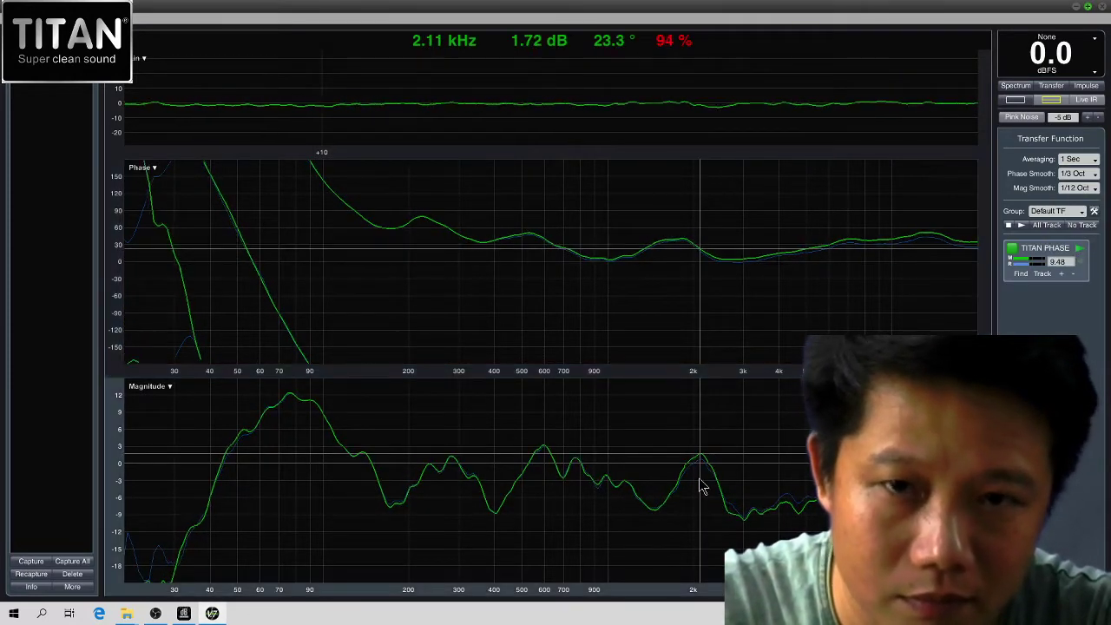
- Switch to the audio processor and cut EQ band 5 of the Main output by 6.9 dB at about 2129 Hz with a Q of 5.0
key(alt+Tab)
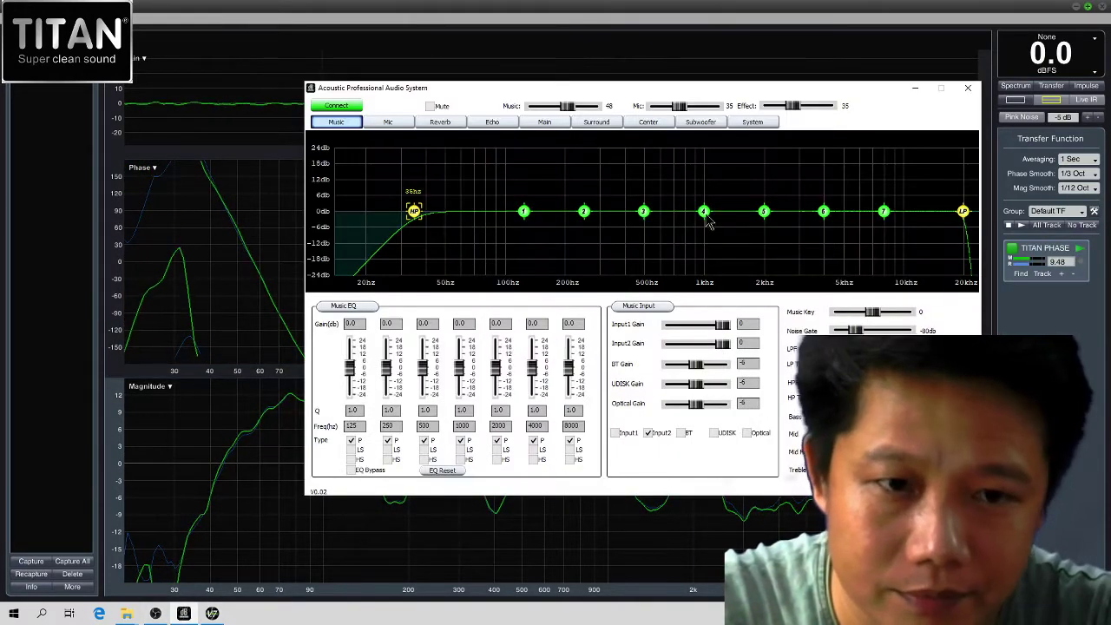
click(544, 123)
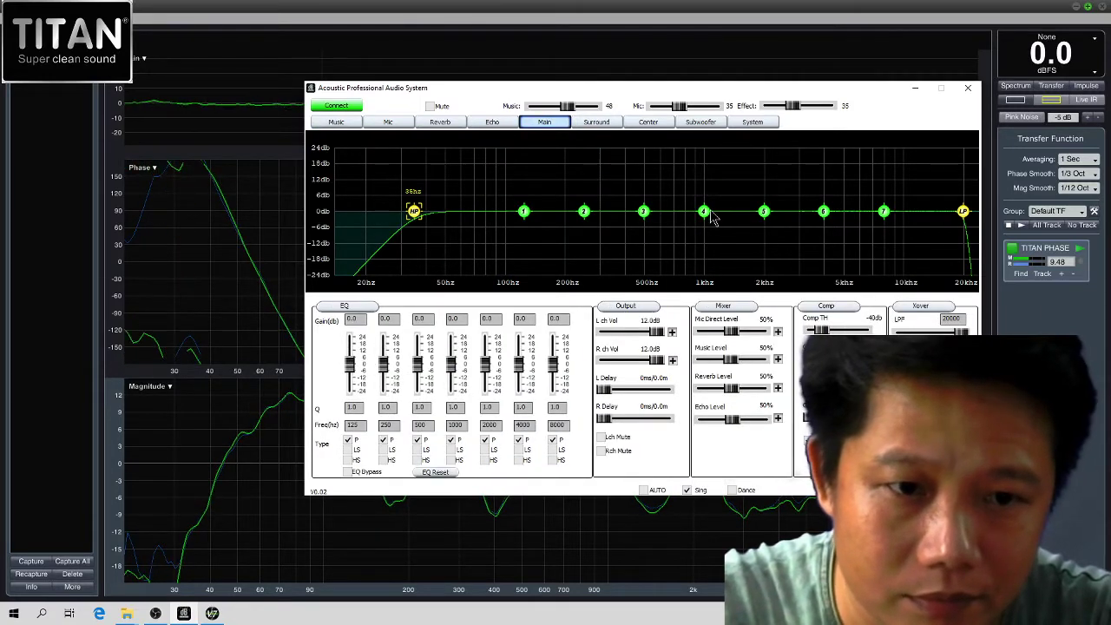
drag(765, 215, 775, 239)
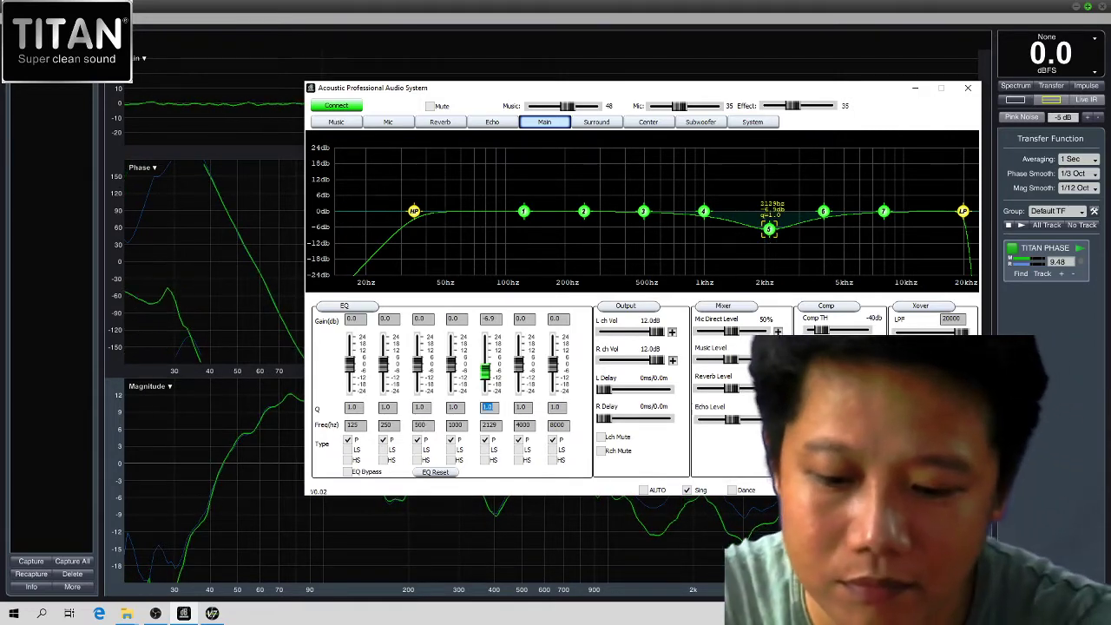
- Check the magnitude response in Smaart 7, then cut the Main output's EQ band 3 by 6.1 dB at about 593 Hz with a Q of 4.0
click(707, 535)
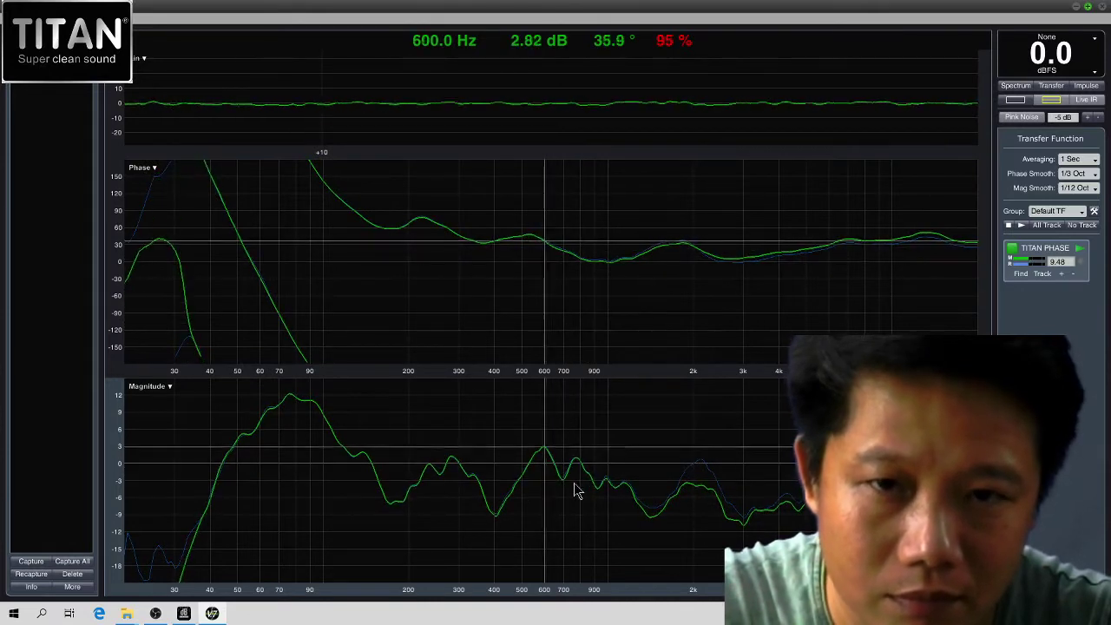
click(184, 614)
drag(644, 213, 655, 236)
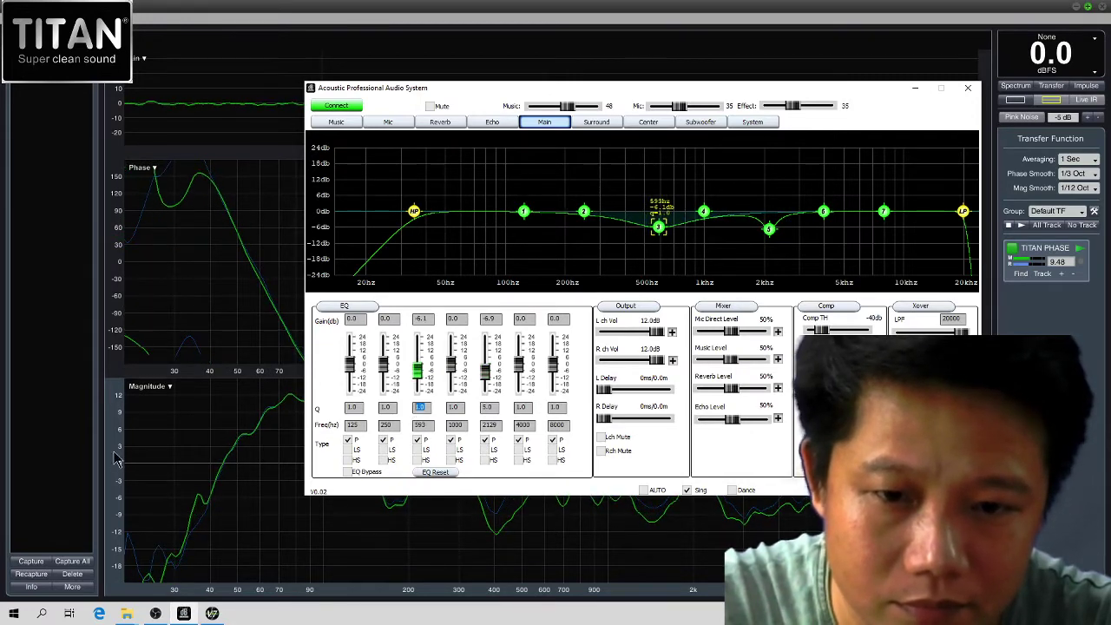
text(4)
key(Return)
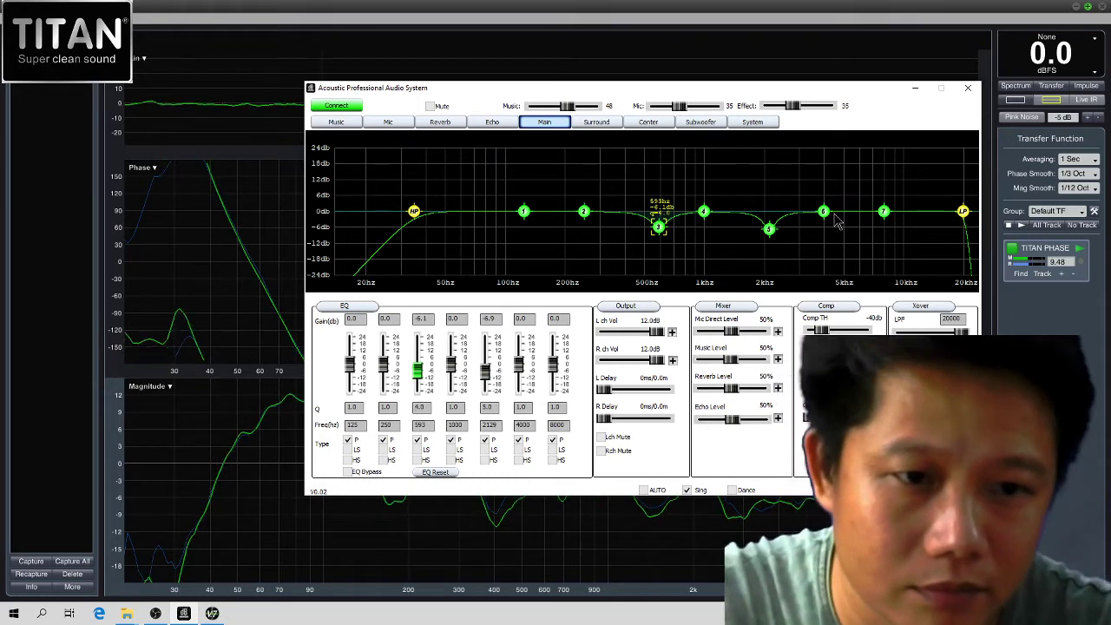
- Set the Q of the Main output's EQ band 5 to 3.8 and check the magnitude response in Smaart 7
click(769, 230)
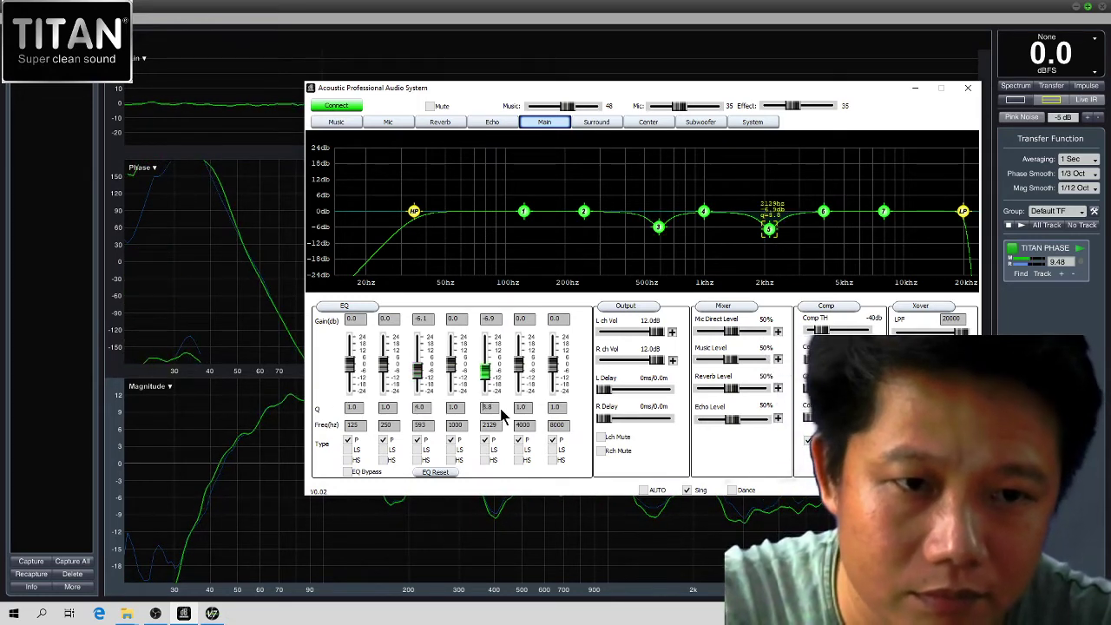
key(alt+Tab)
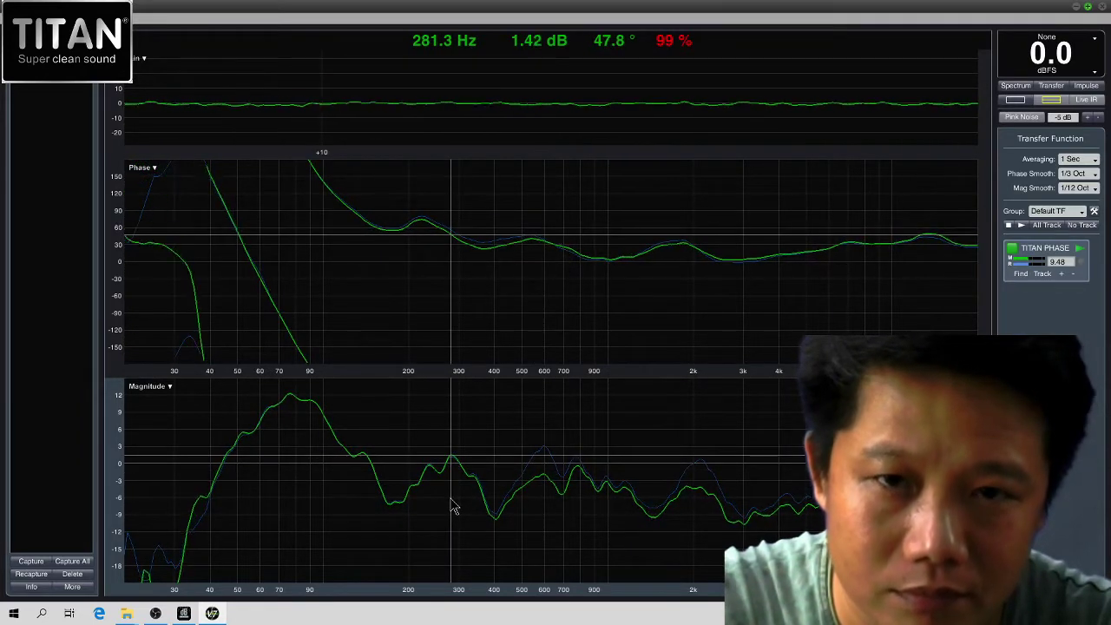
key(alt+Tab)
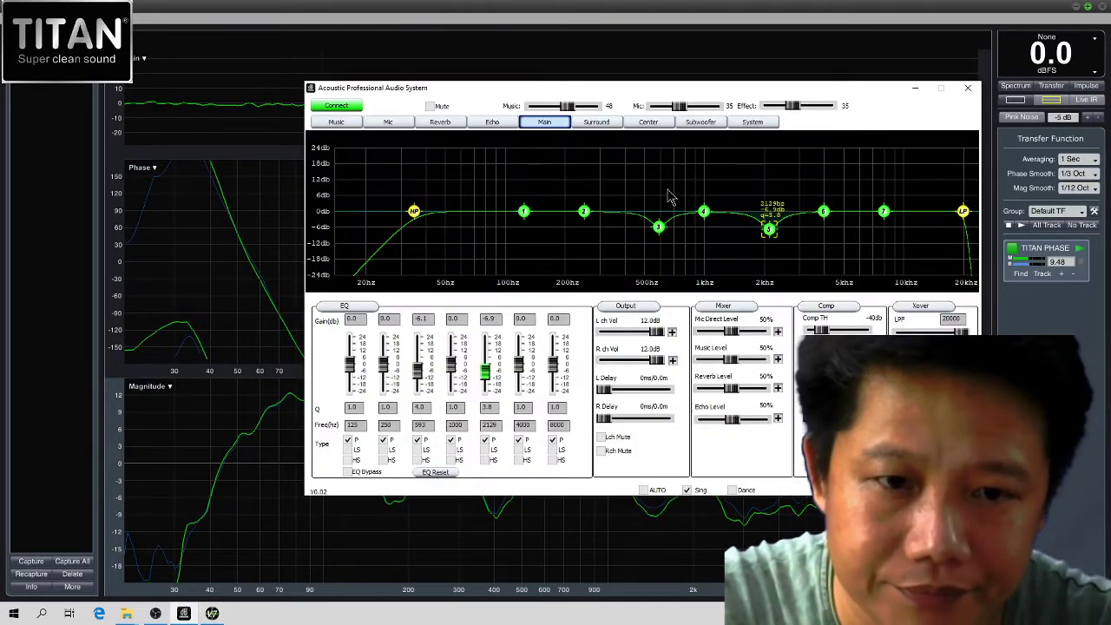
- Cut the Main output's EQ band 2 by 6.1 dB at about 282 Hz and raise its Q to narrow the cut
drag(584, 215, 596, 236)
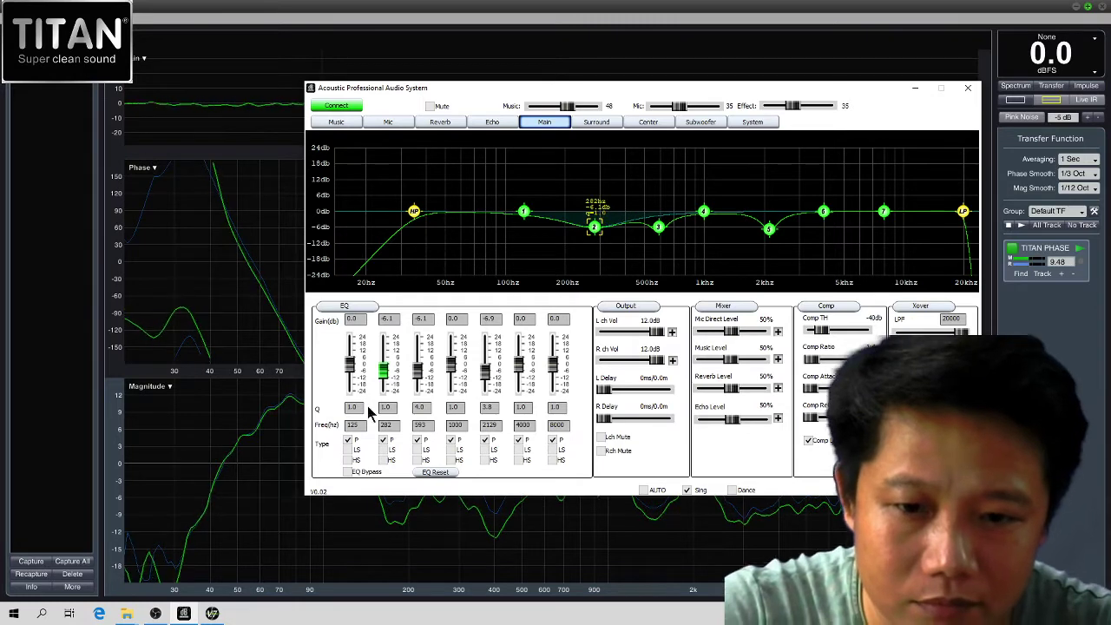
text(4)
key(Return)
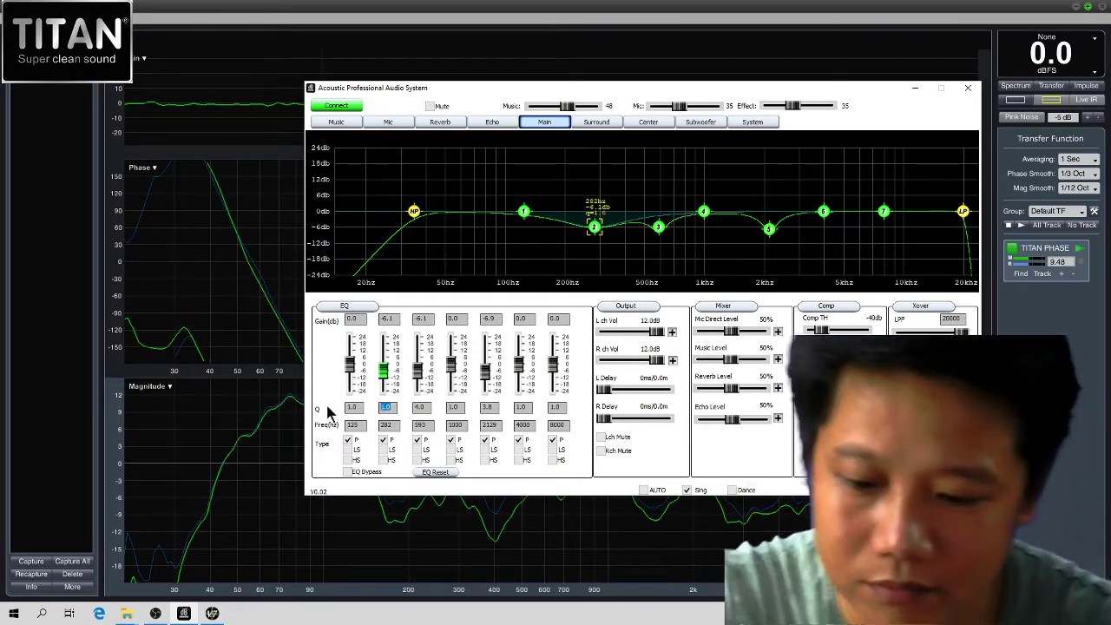
- Switch to Smaart 7 and set the magnitude smoothing to 1/3 octave
click(474, 8)
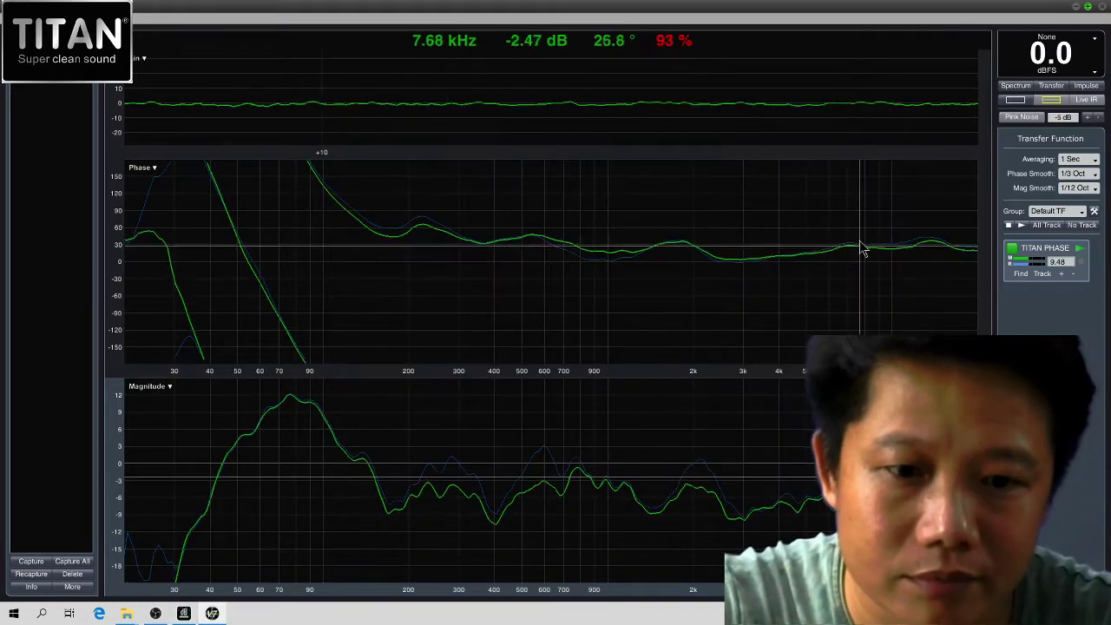
click(1080, 187)
click(1085, 258)
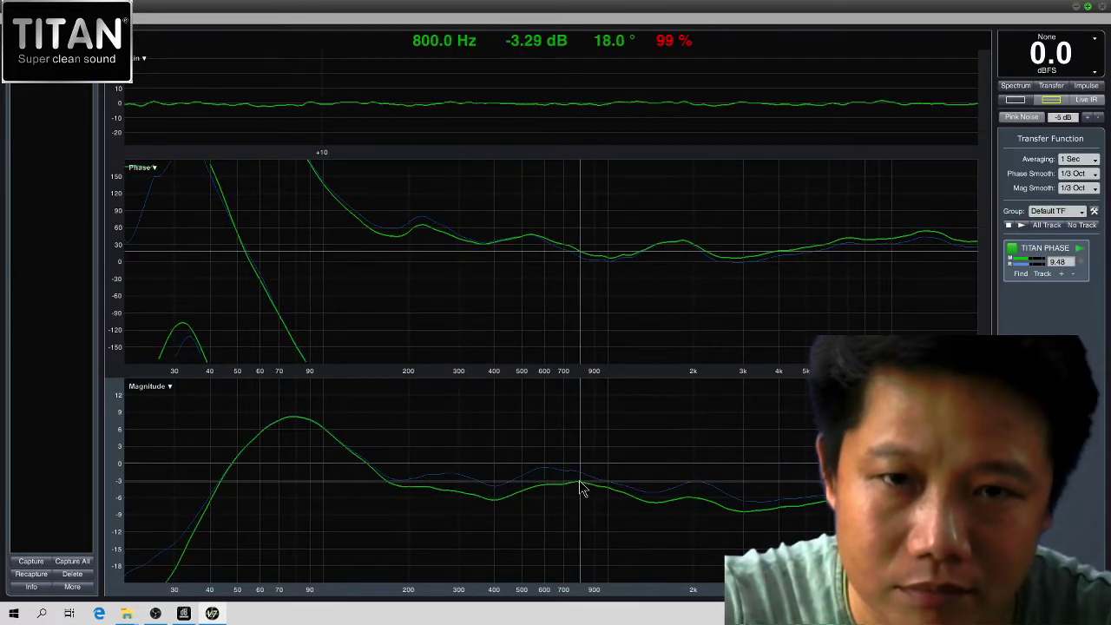
- Cut the Music channel's EQ band 4 by 4.5 dB at about 775 Hz, then check the response in Smaart 7 before minimizing it
click(184, 614)
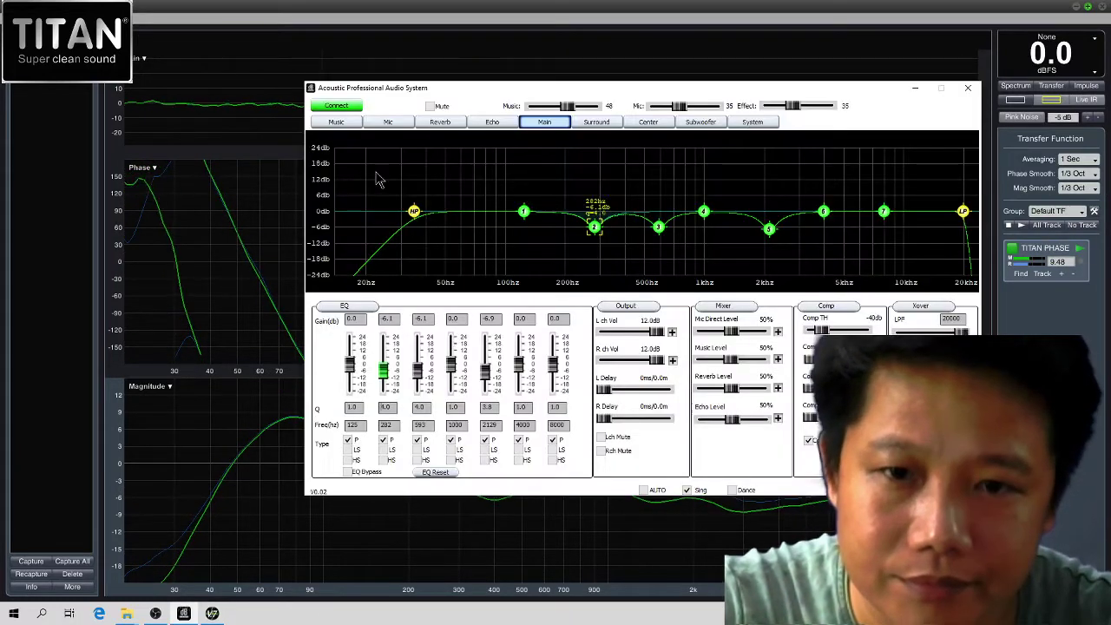
click(336, 121)
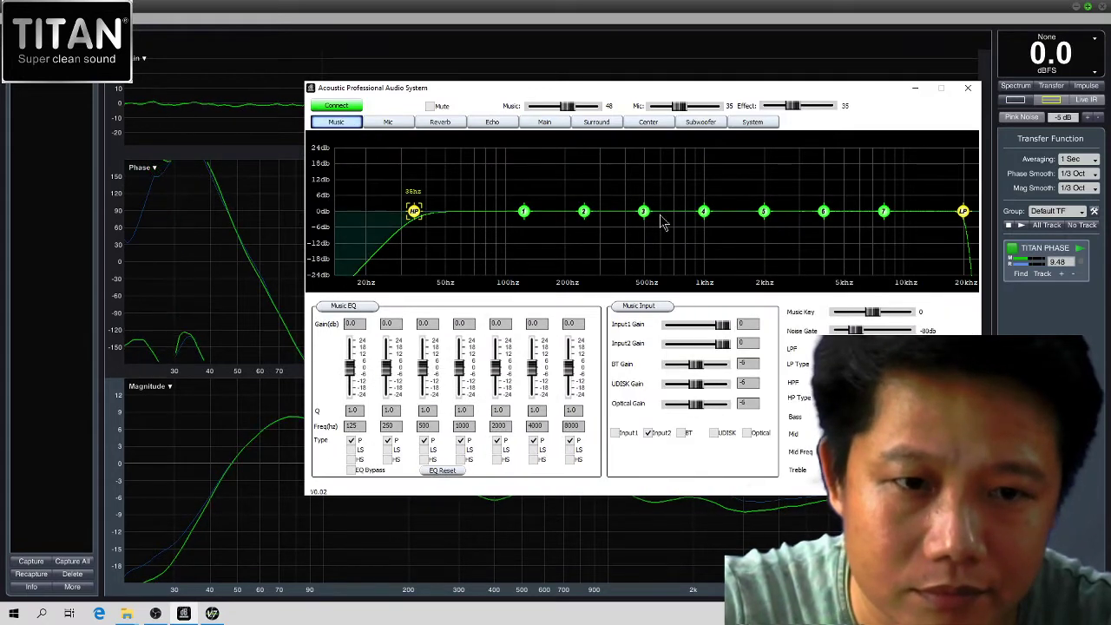
drag(705, 213, 686, 217)
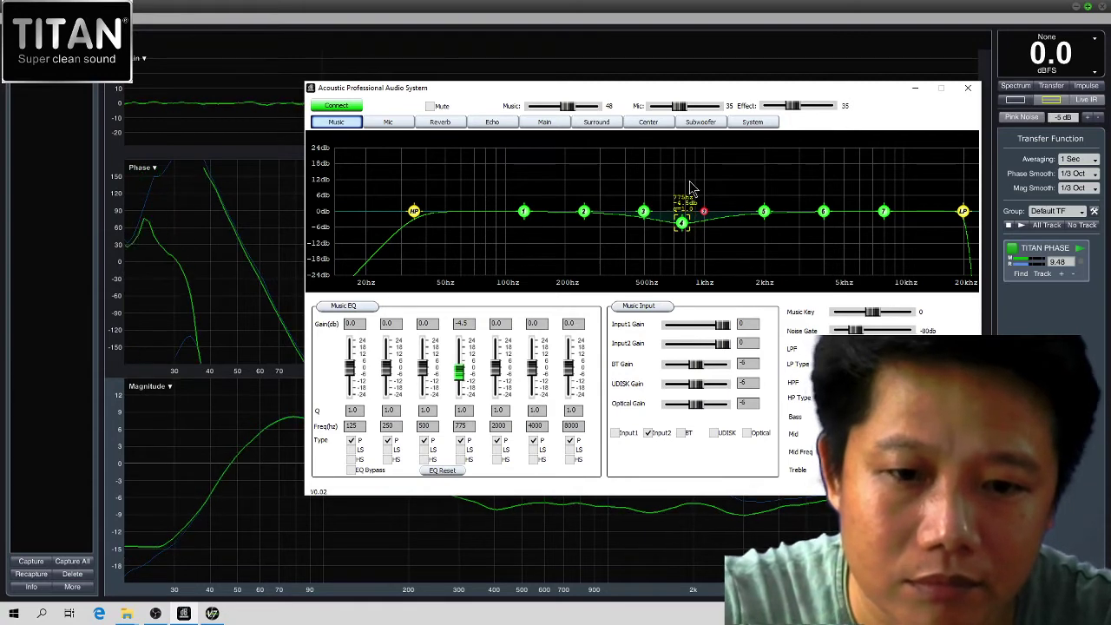
key(alt+Tab)
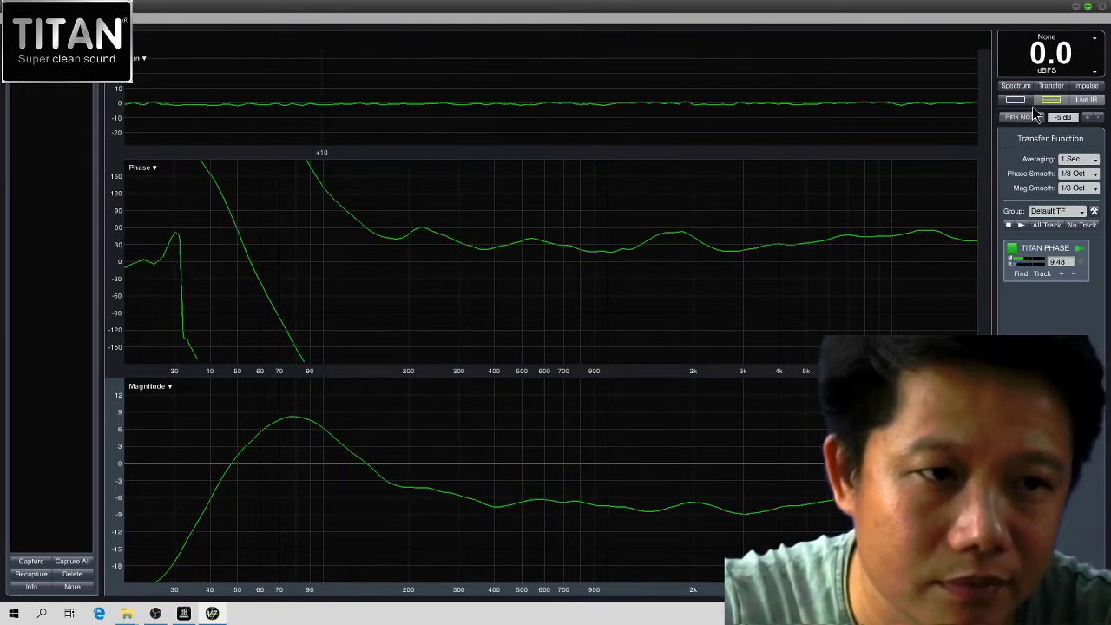
click(1076, 6)
right_click(669, 3)
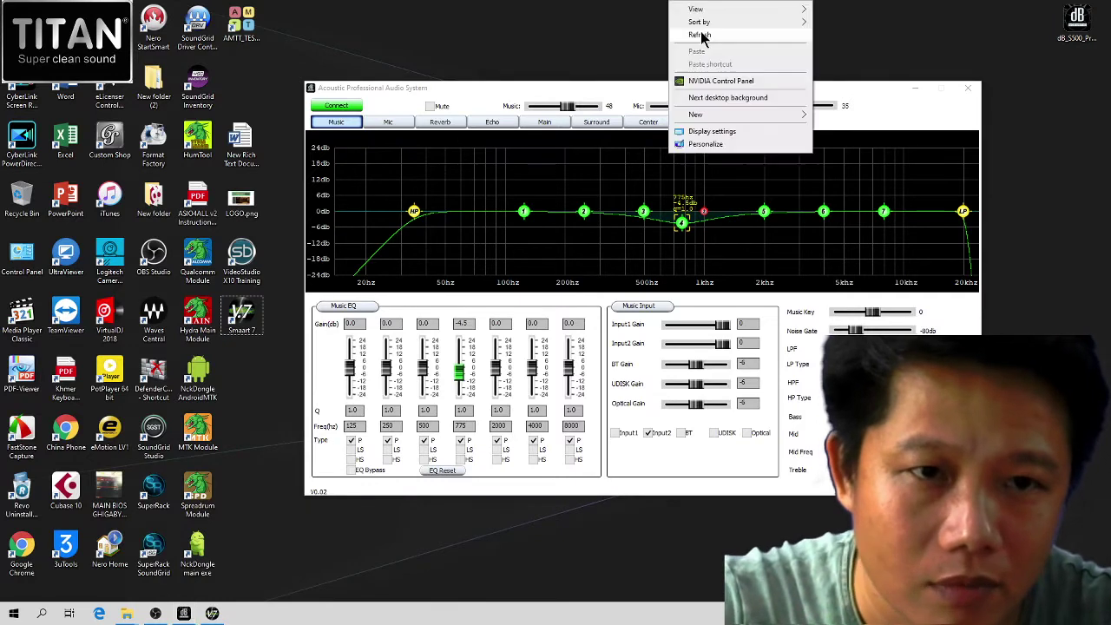
click(694, 34)
right_click(480, 2)
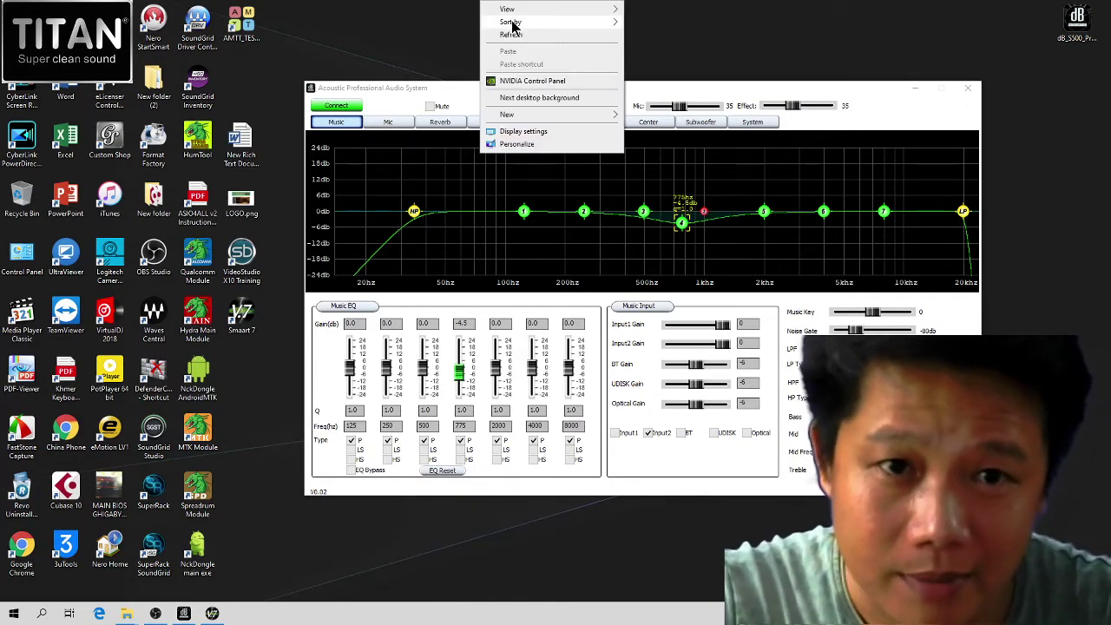
click(512, 34)
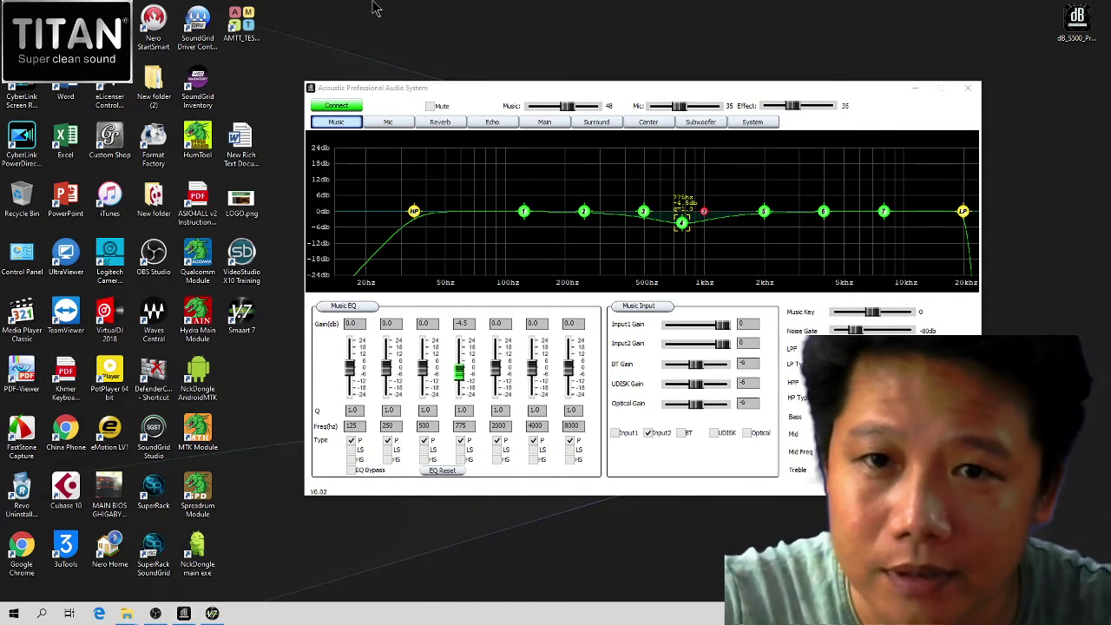
right_click(373, 7)
click(416, 40)
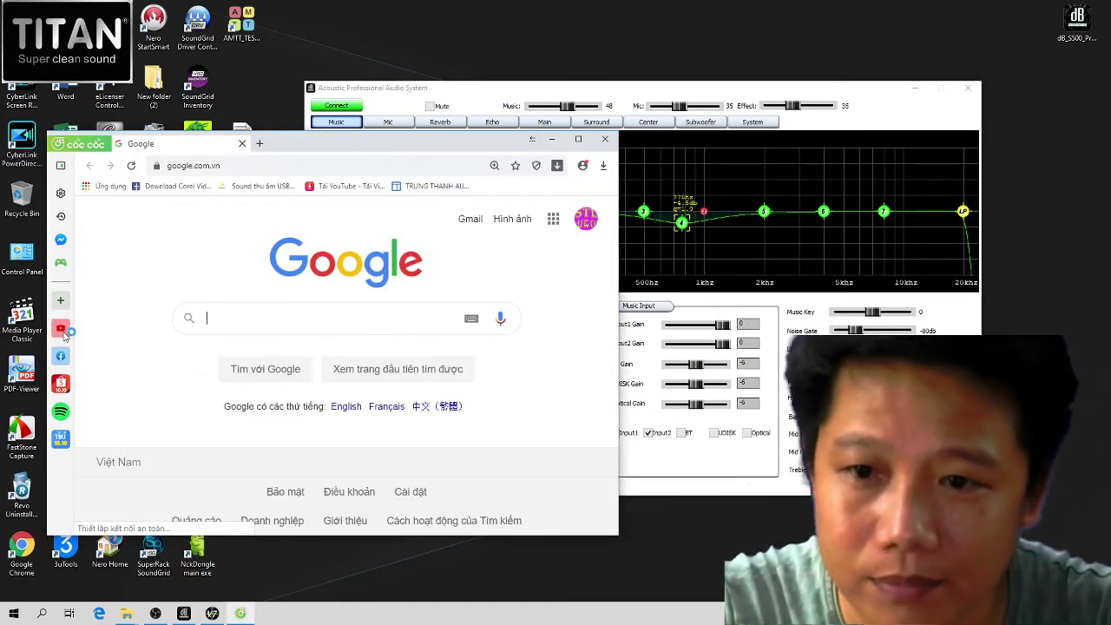
- Play the "90 Bài Nhạc Vàng Xưa" video on YouTube in the browser, with the processor's music source on Input1 and Music volume at 36
click(60, 327)
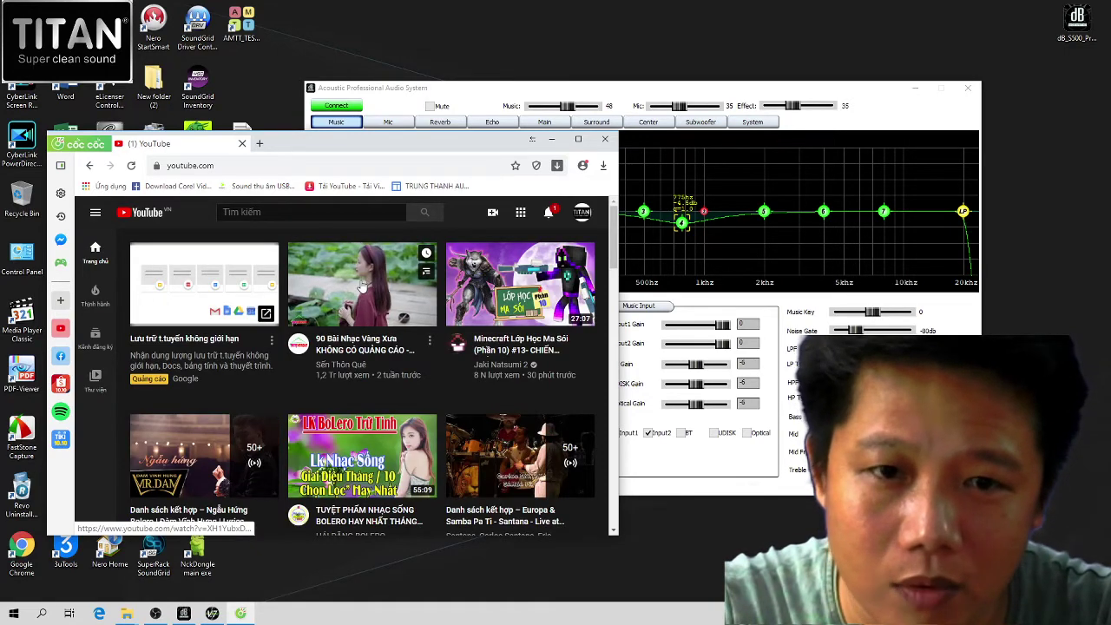
click(380, 286)
click(551, 139)
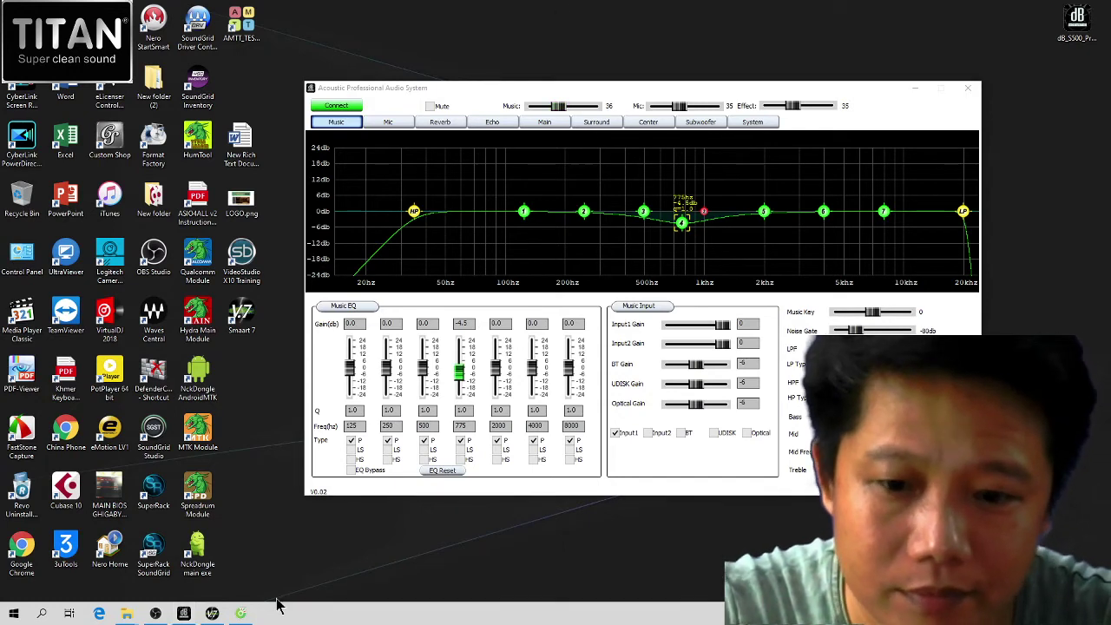
- Switch to Smaart 7, show the spectrum view and start the TEST HU measurement
click(213, 613)
click(1016, 86)
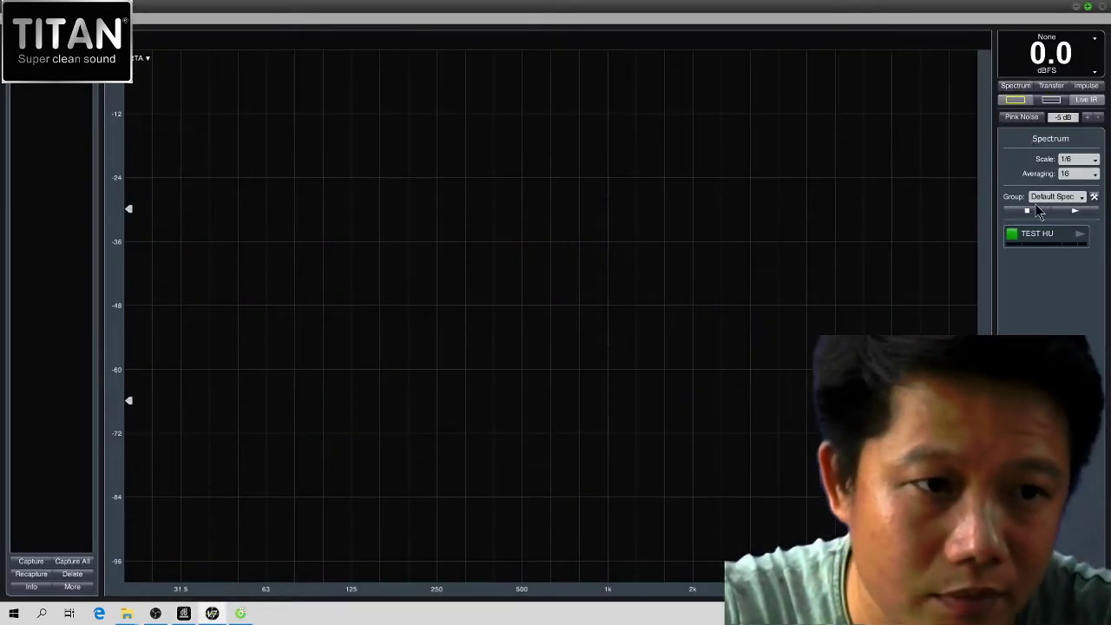
click(1078, 235)
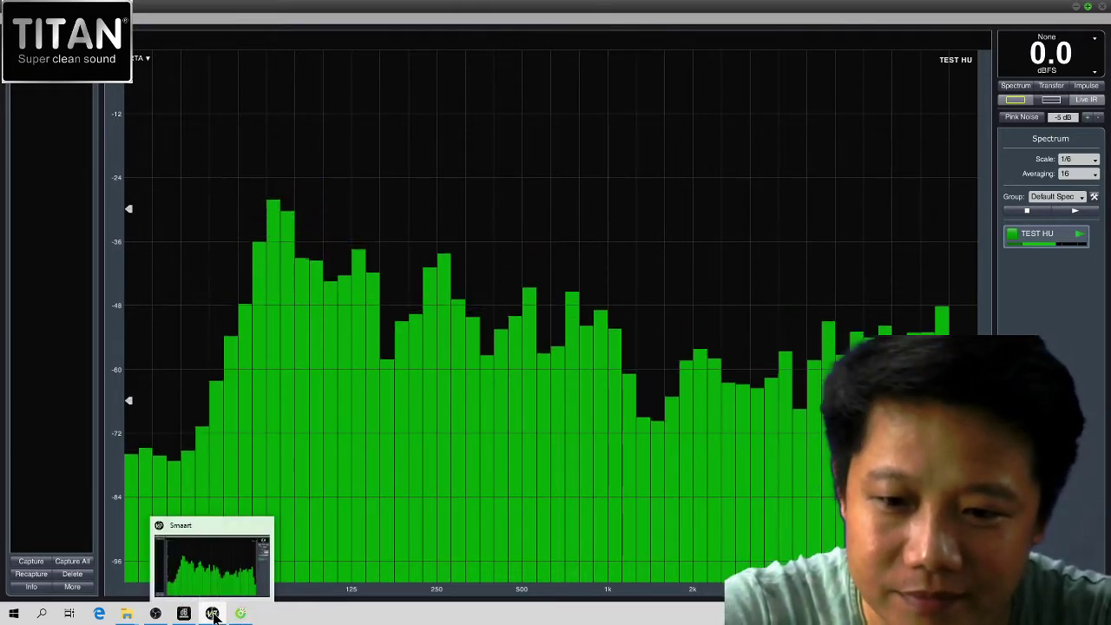
- Move the audio processor window slightly aside, compare the spectrum at reduced music level, and set the Music volume to 40
click(183, 614)
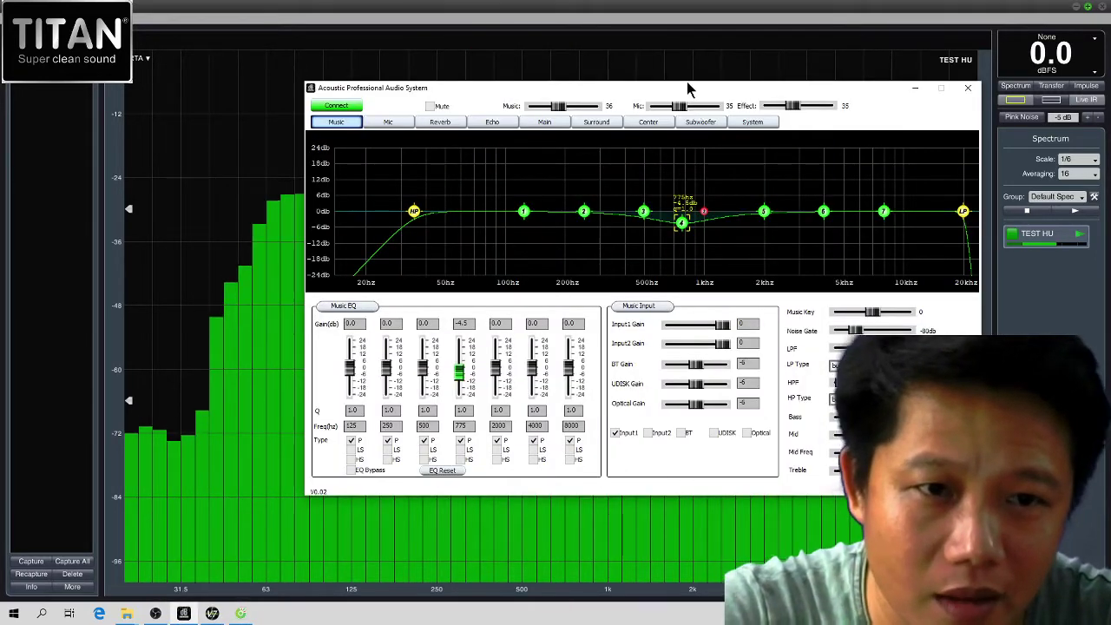
drag(688, 87, 657, 87)
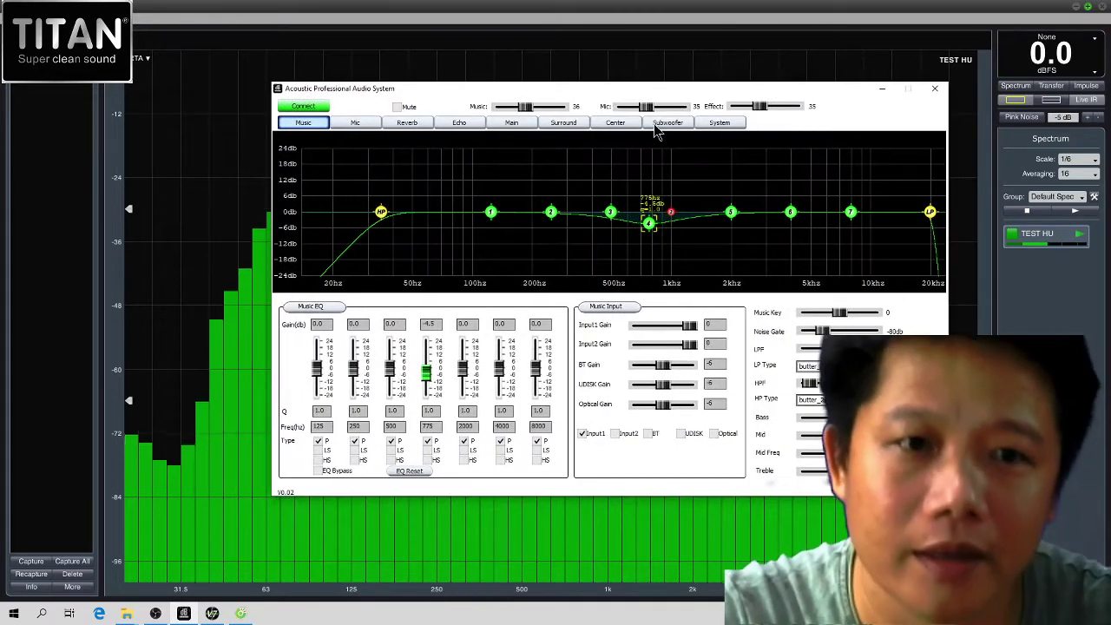
drag(534, 106, 532, 106)
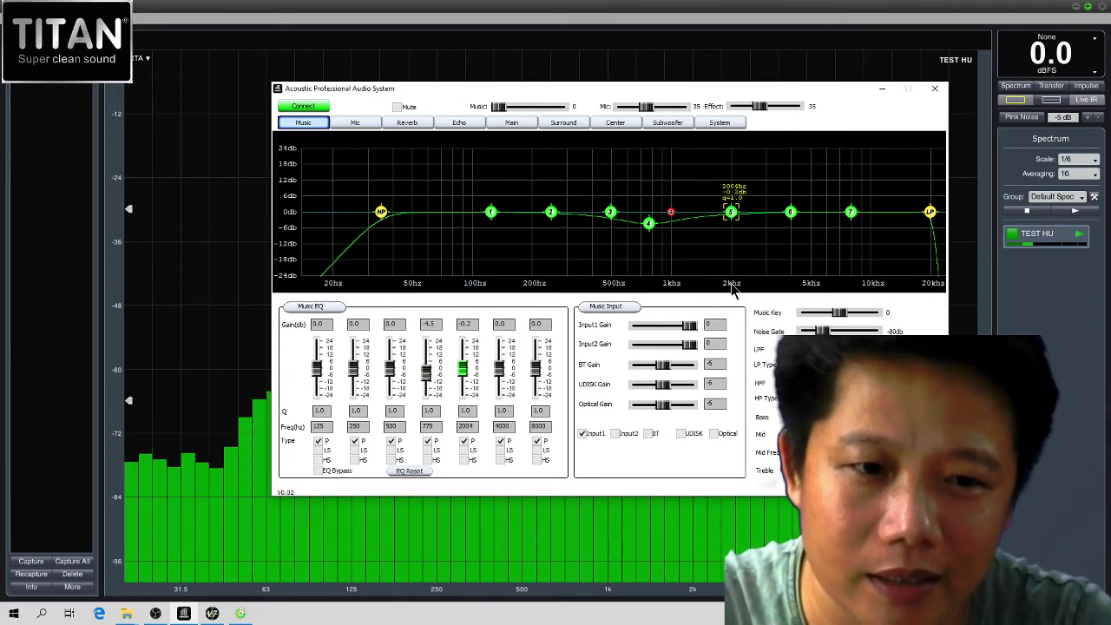
key(alt+Tab)
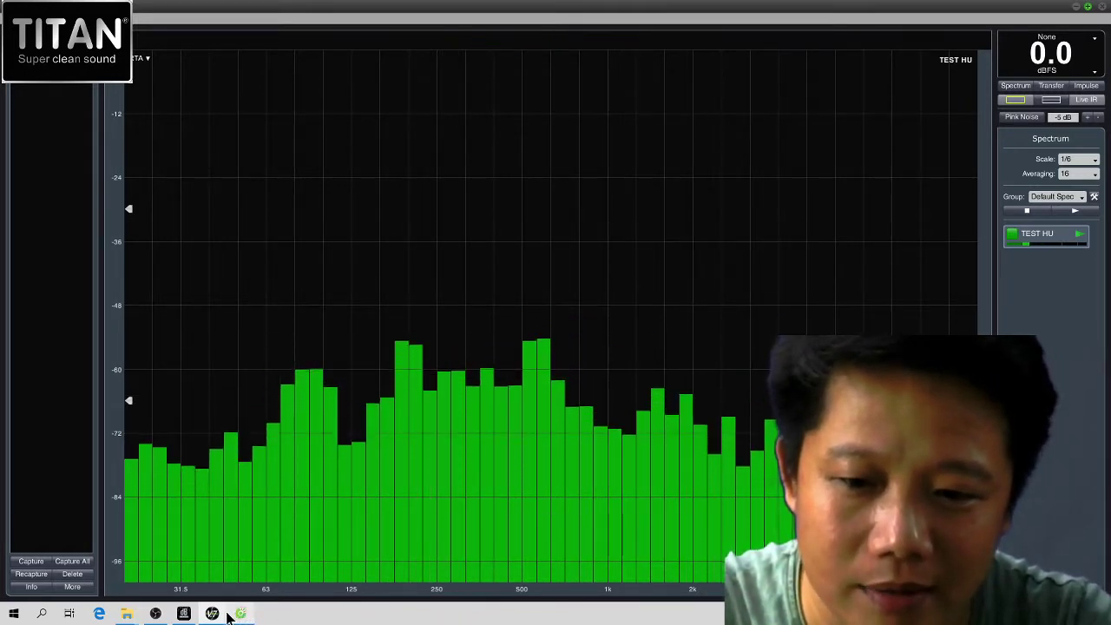
click(183, 613)
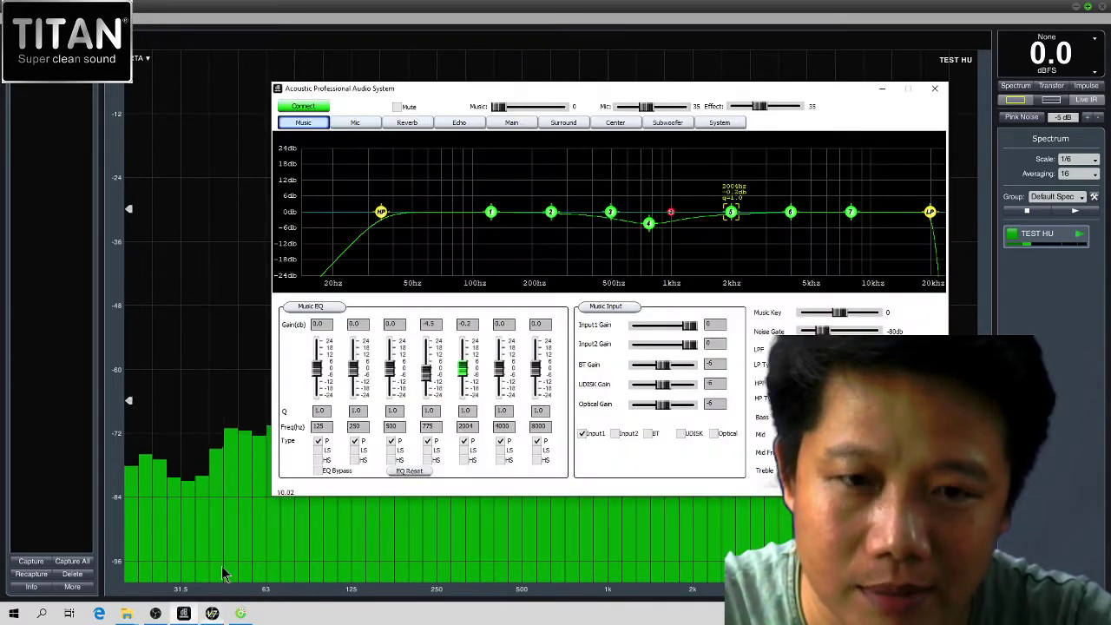
drag(518, 107, 523, 111)
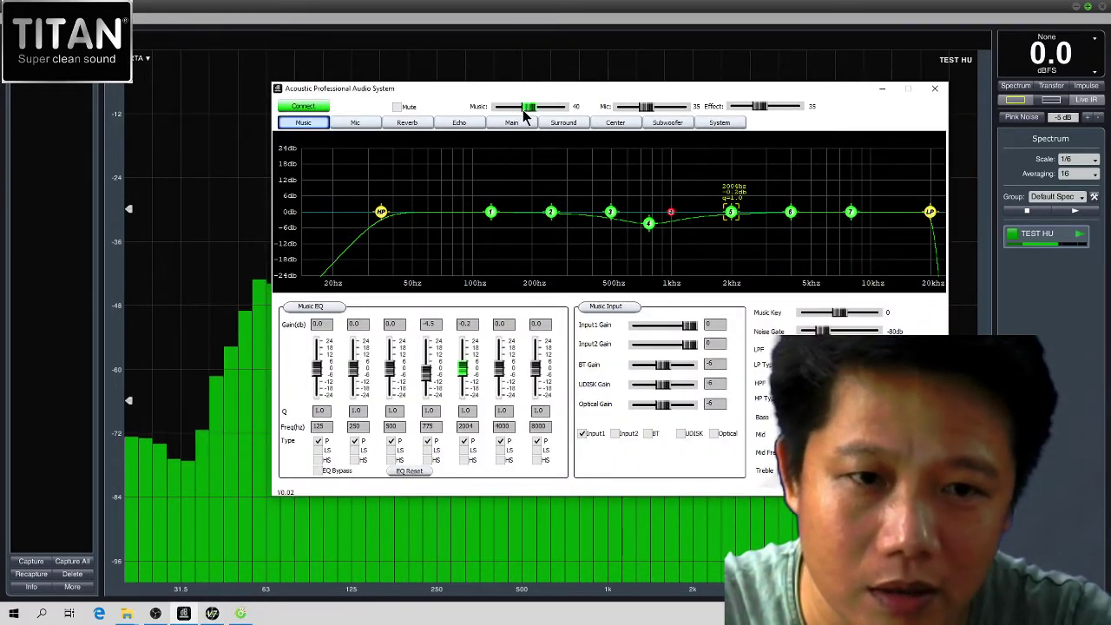
- Try the Music channel's low-pass filter at about 2 kHz and compare the spectrum in Smaart 7 with the filter back at 20000 Hz
drag(929, 212, 753, 221)
click(714, 43)
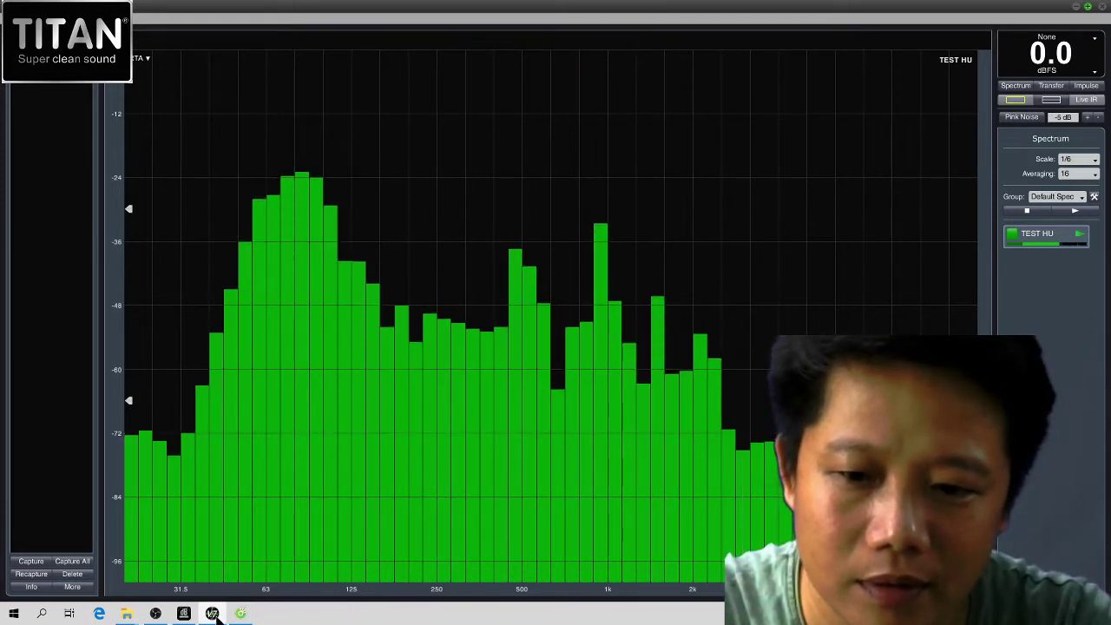
click(183, 613)
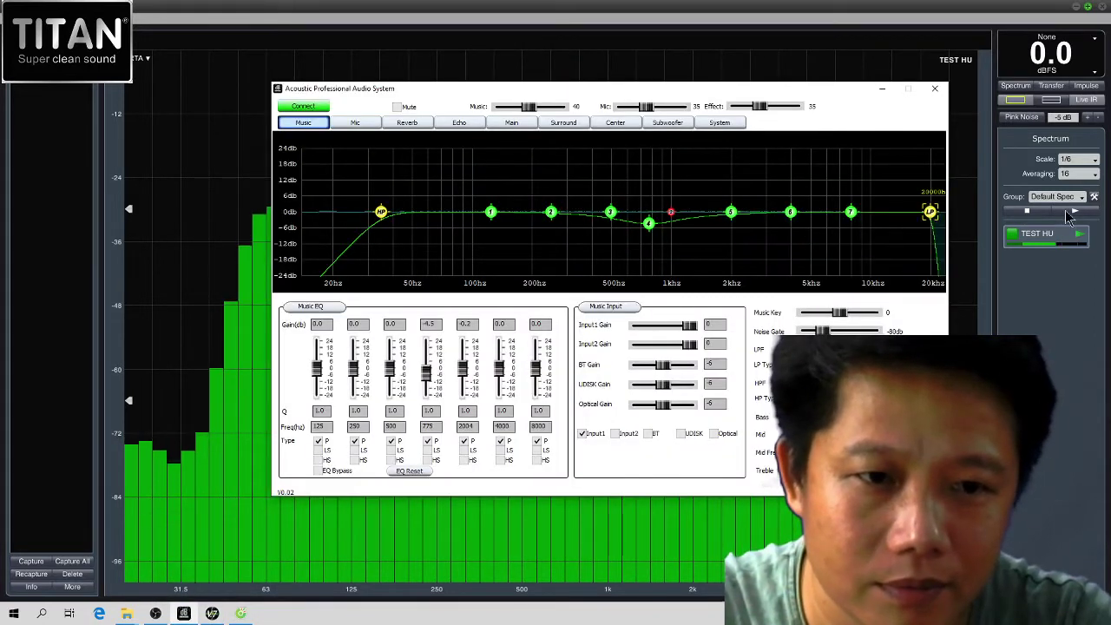
click(954, 205)
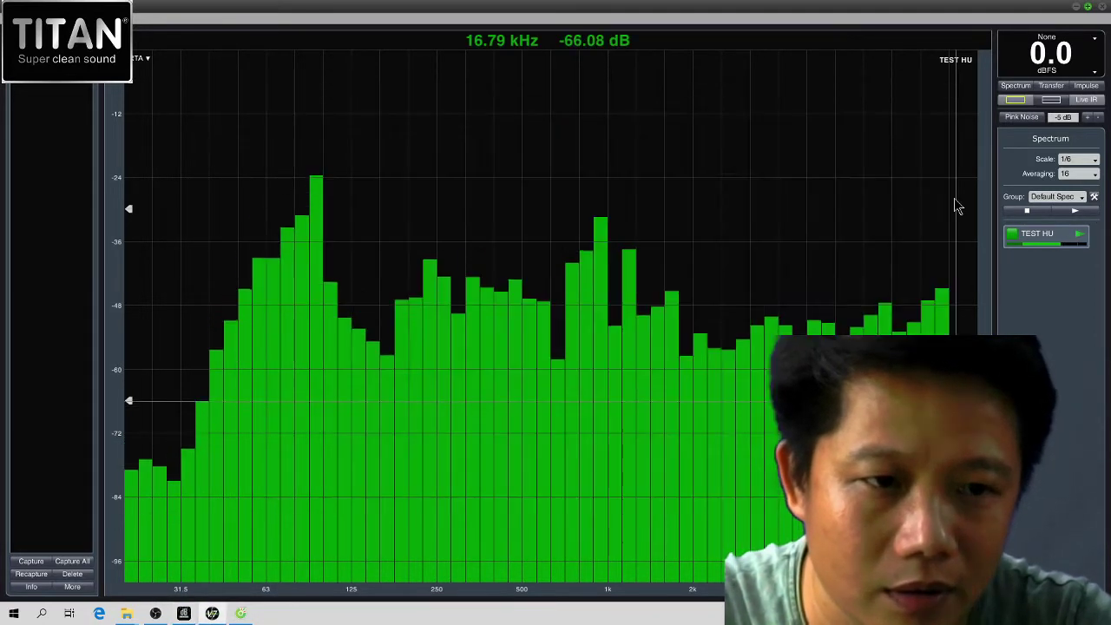
click(183, 613)
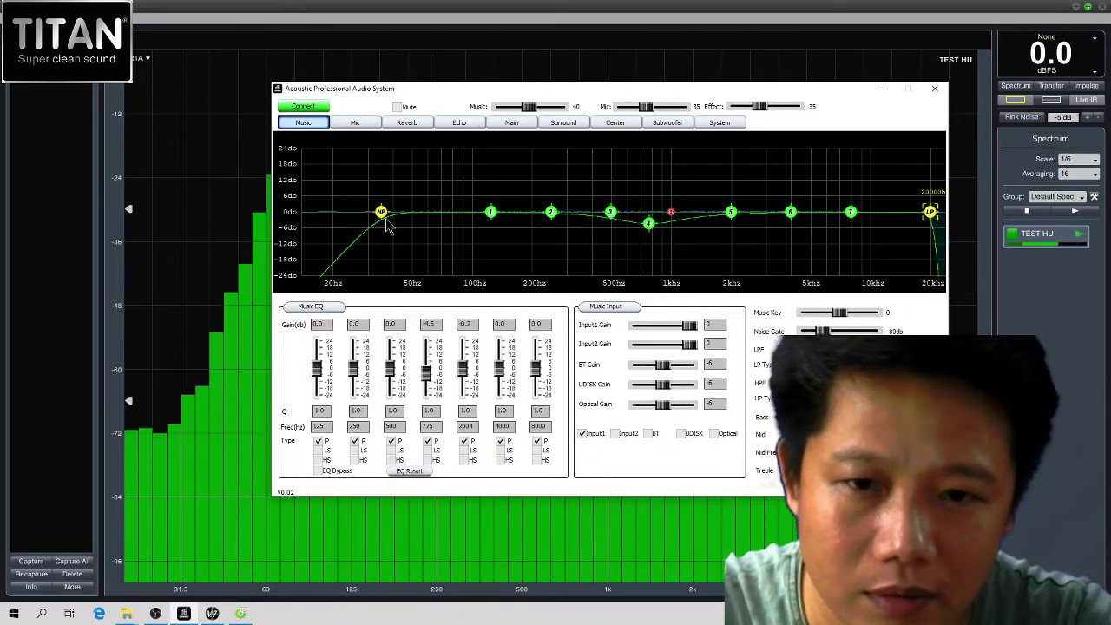
- Try band-limiting the Music channel to about 194 Hz–1.9 kHz, then to about 20–191 Hz, using its high-pass and low-pass filters
drag(381, 213, 532, 221)
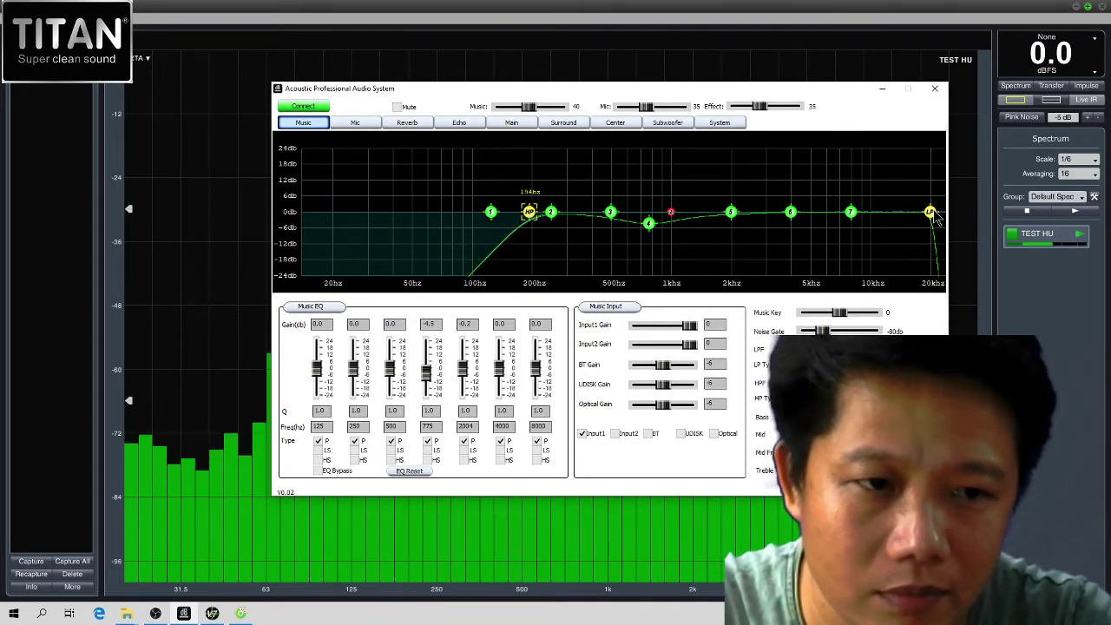
drag(932, 213, 727, 214)
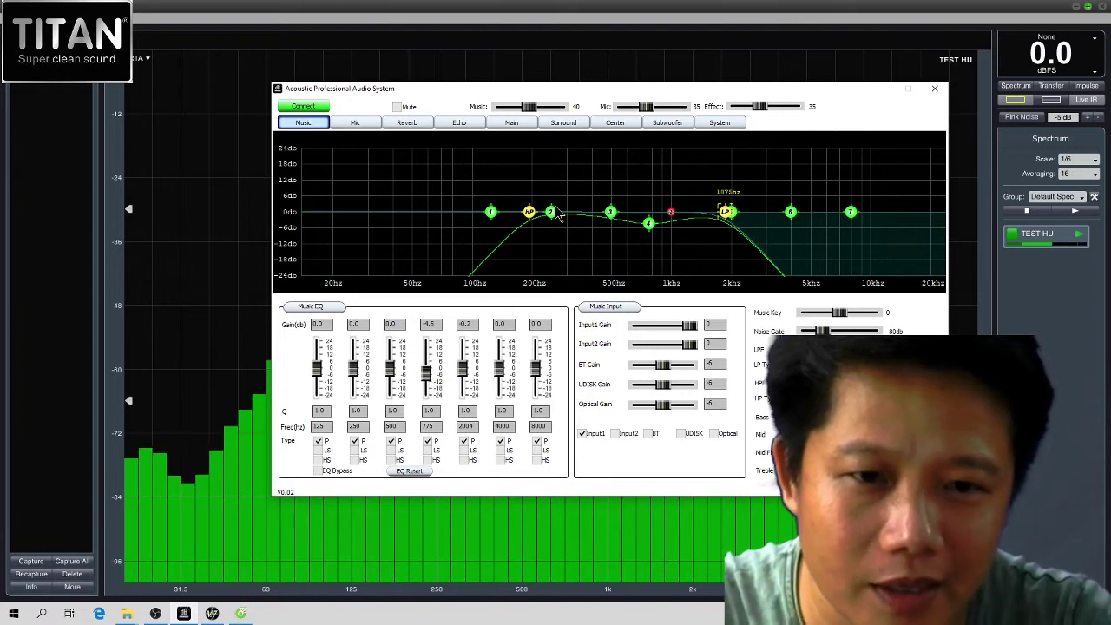
drag(529, 211, 333, 213)
drag(729, 221, 547, 221)
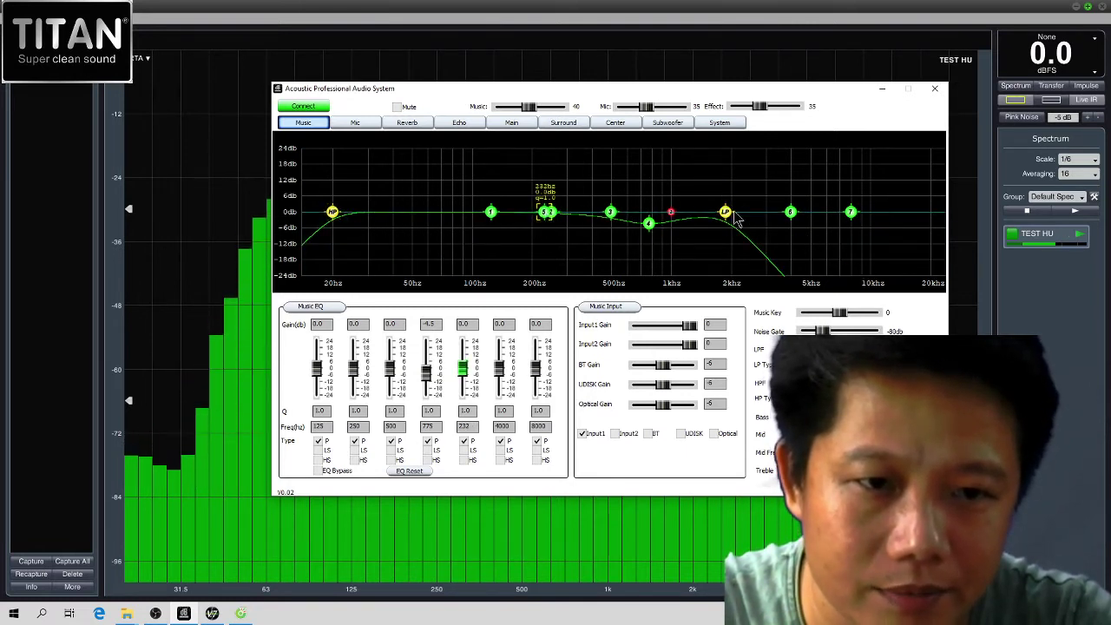
drag(725, 213, 528, 221)
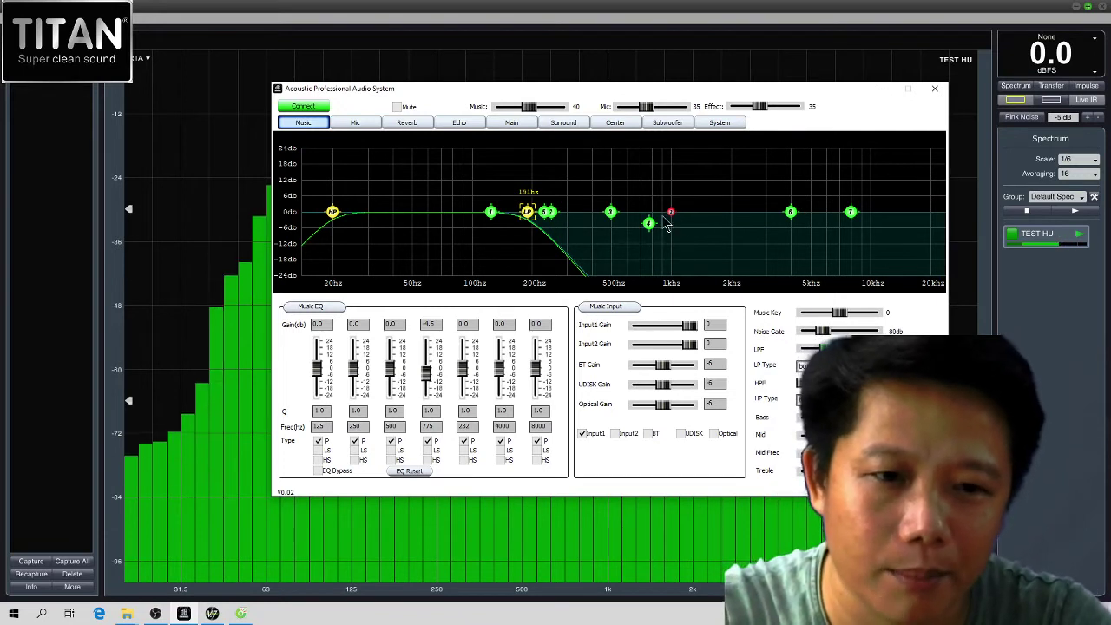
- Set the Music channel's low-pass filter to 20000 Hz and its high-pass filter to about 36 Hz
drag(526, 212, 929, 212)
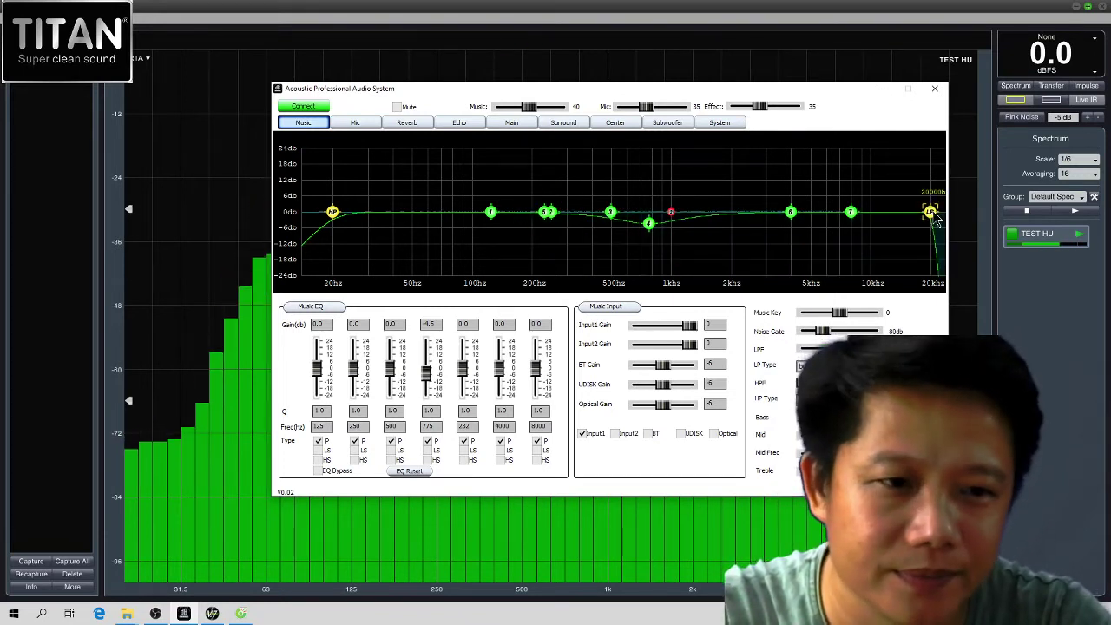
drag(332, 212, 375, 213)
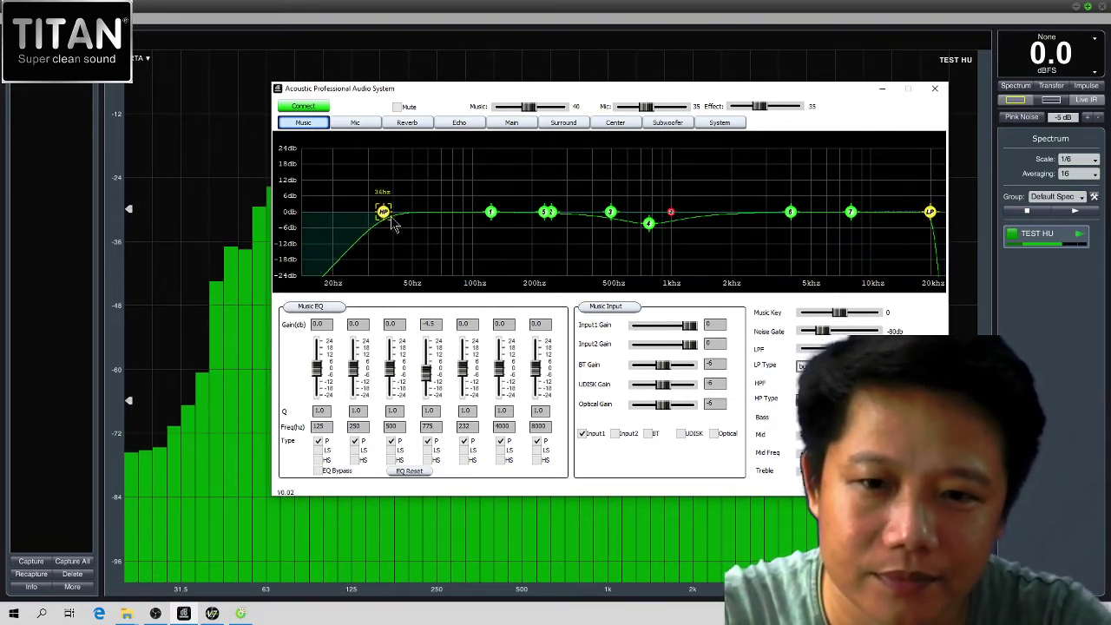
- Check the live music spectrum in Smaart 7 without the processor window over it, then reduce the processor's Music volume to 0
click(668, 7)
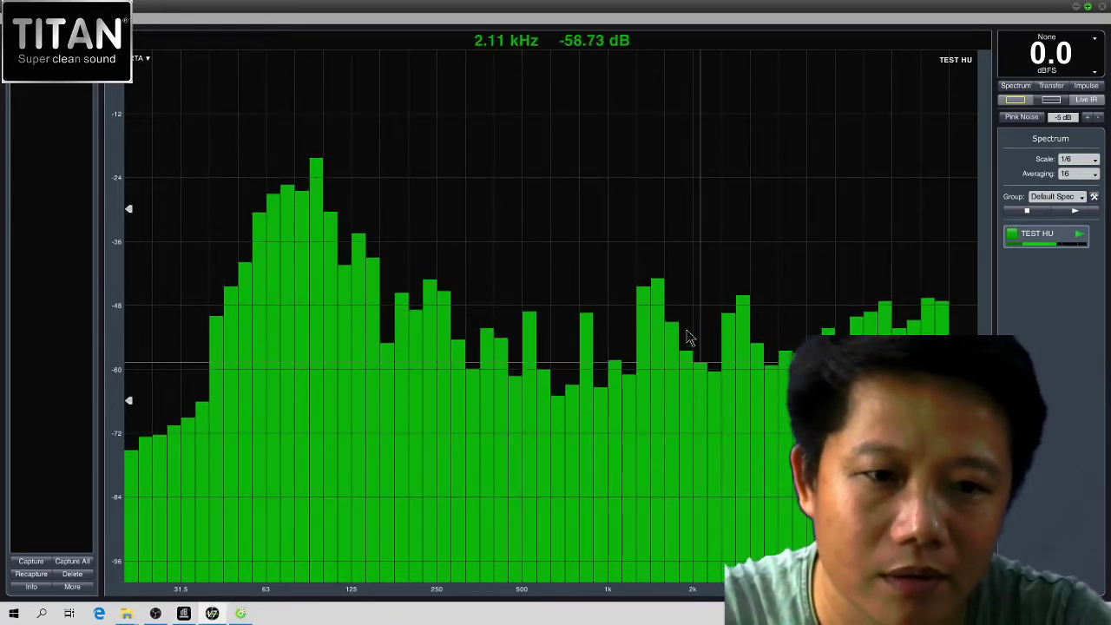
click(183, 614)
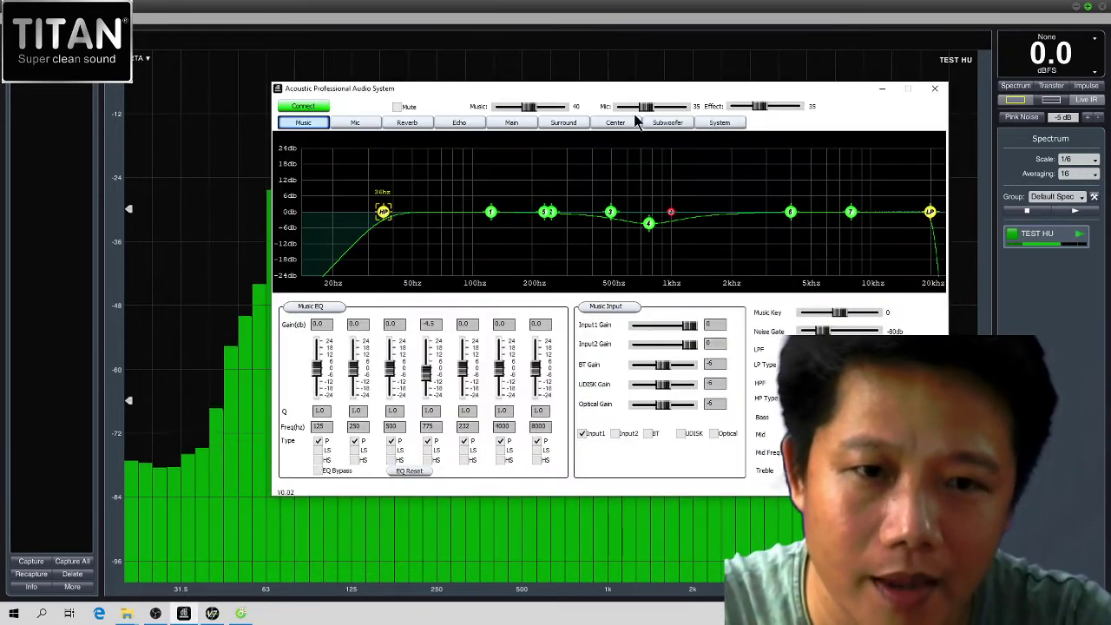
drag(527, 107, 496, 107)
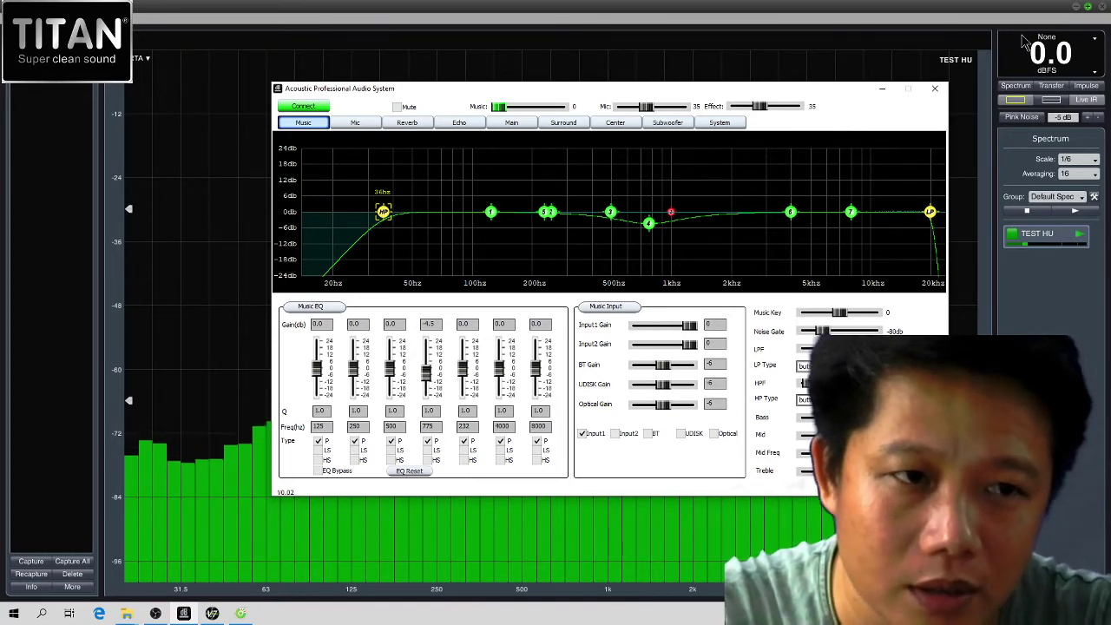
- Minimize Smaart 7 and the audio processor window to clear the desktop
click(1078, 12)
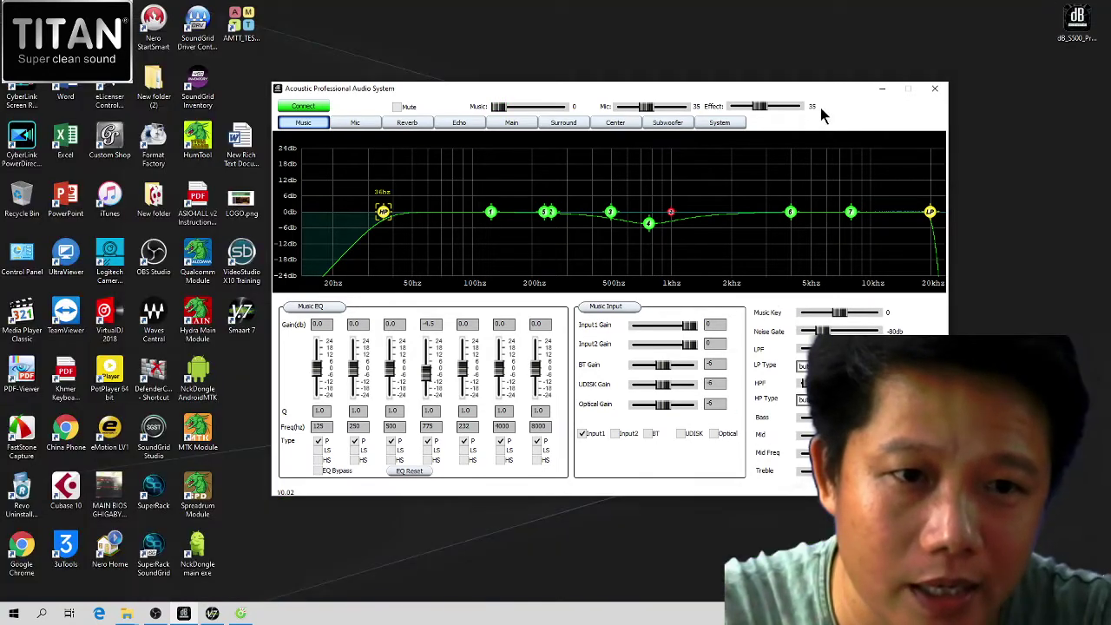
right_click(642, 7)
key(Escape)
click(883, 90)
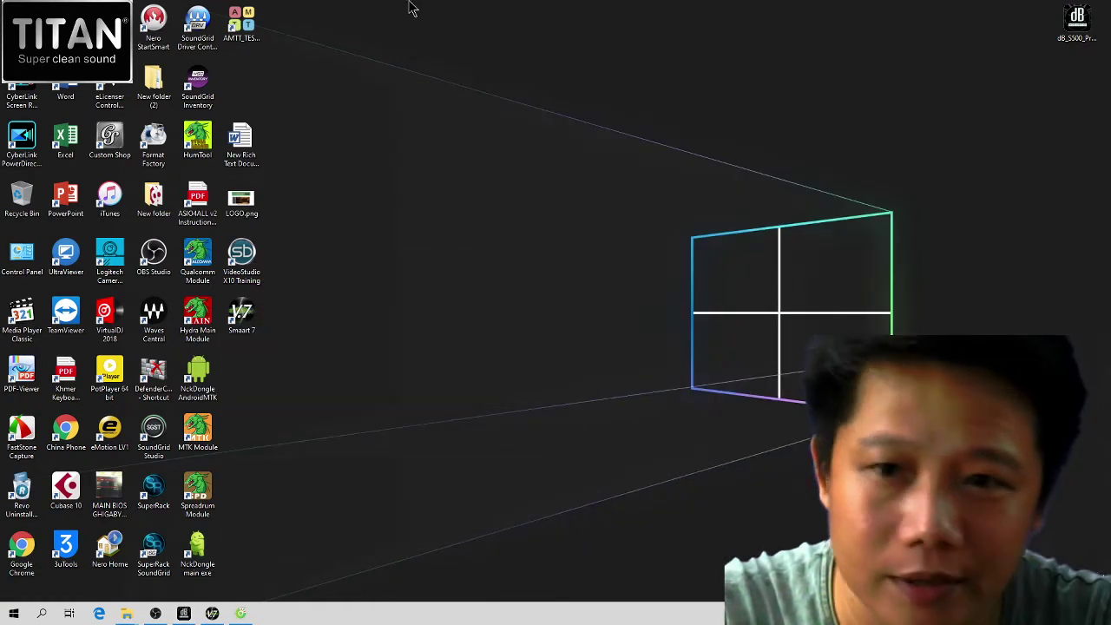
right_click(409, 5)
key(Escape)
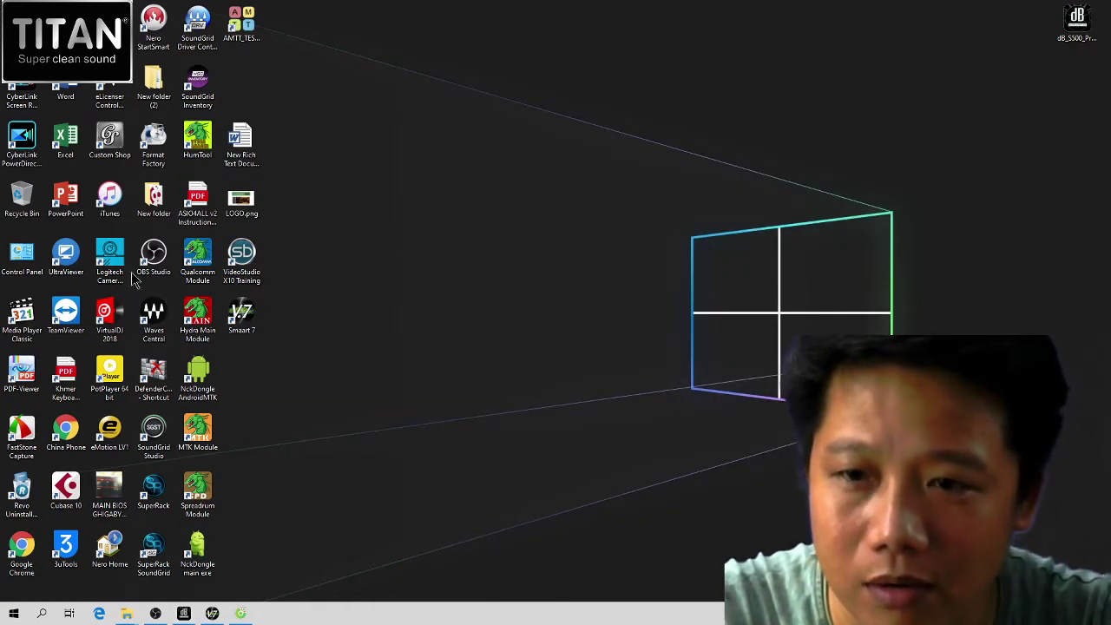
- Switch to the Cốc Cốc browser, maximize its window and open Google in a new tab
click(240, 613)
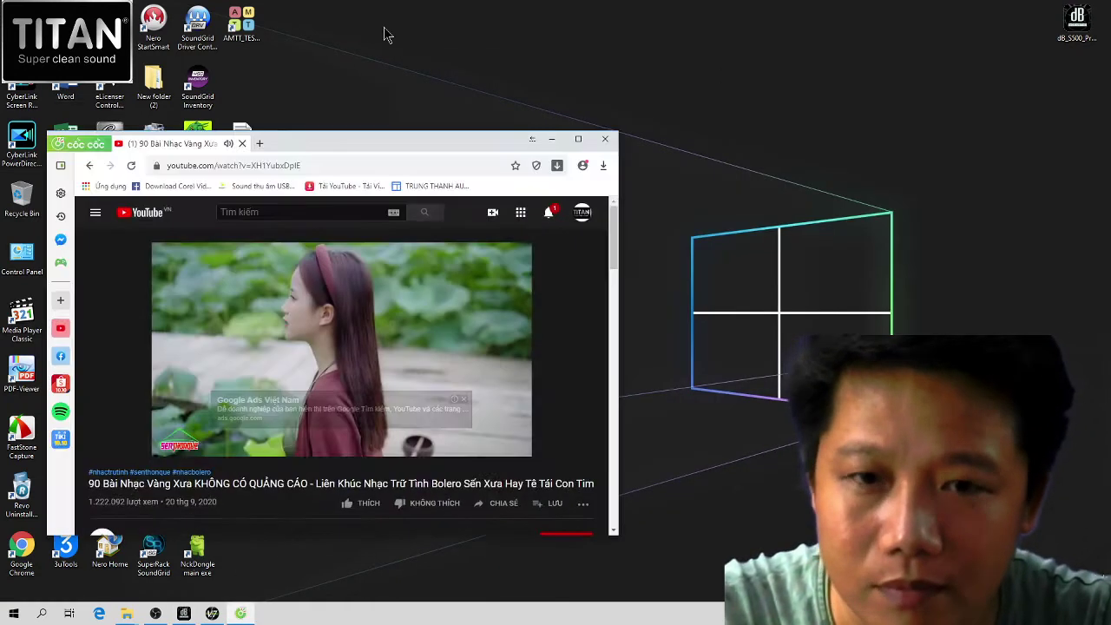
double_click(381, 141)
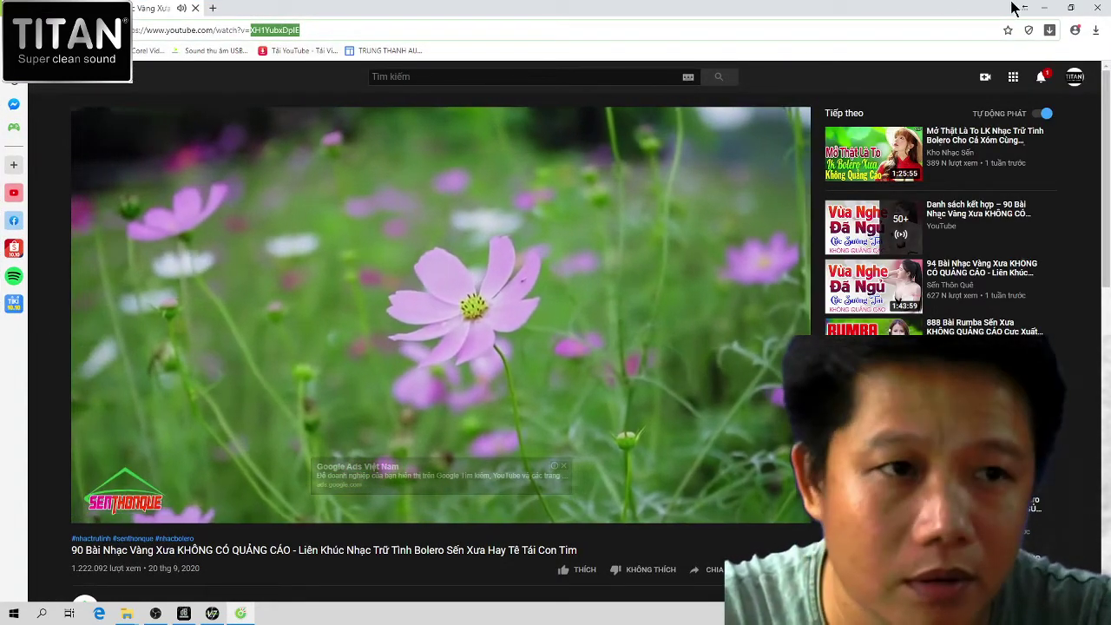
click(16, 8)
click(43, 28)
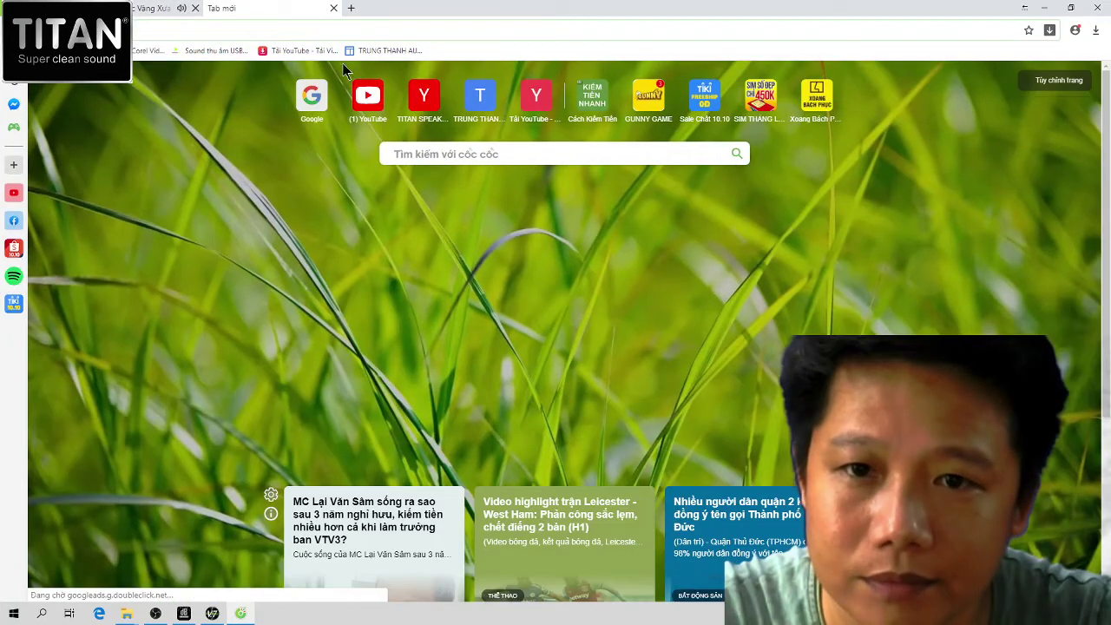
click(312, 96)
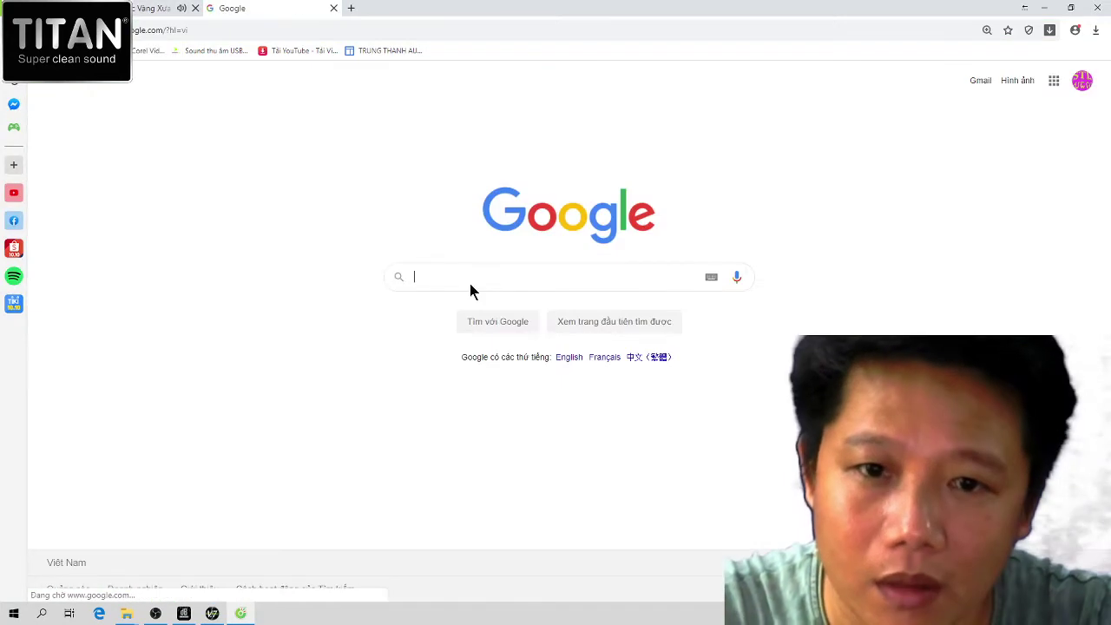
- Search Google for "VANG SO S500 PRO" and show the image results
click(483, 278)
text(V)
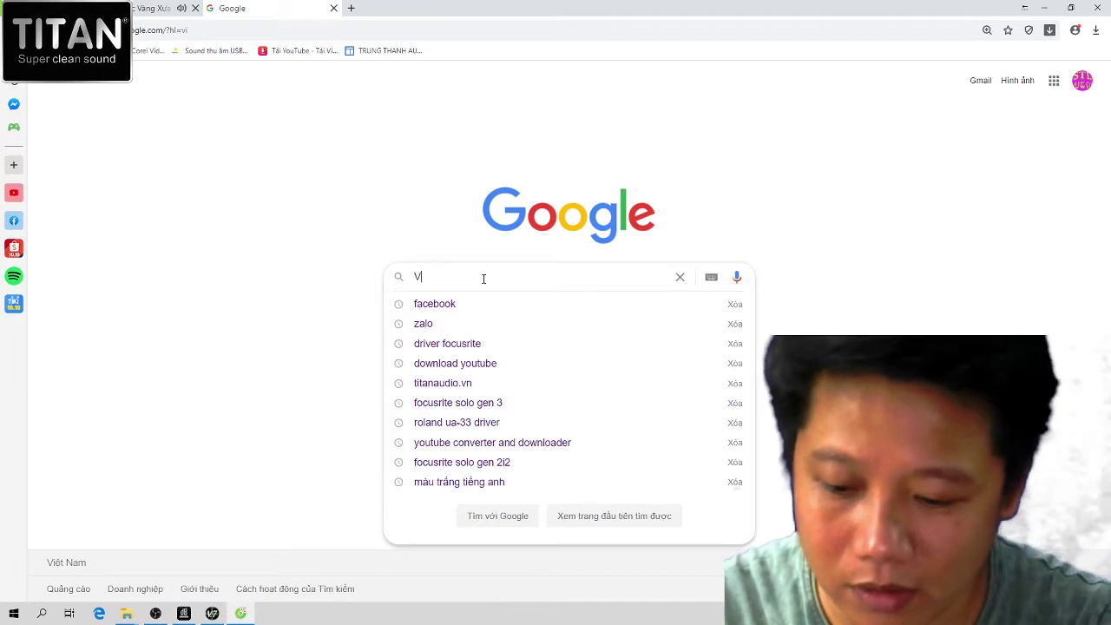
text(ANG SO S)
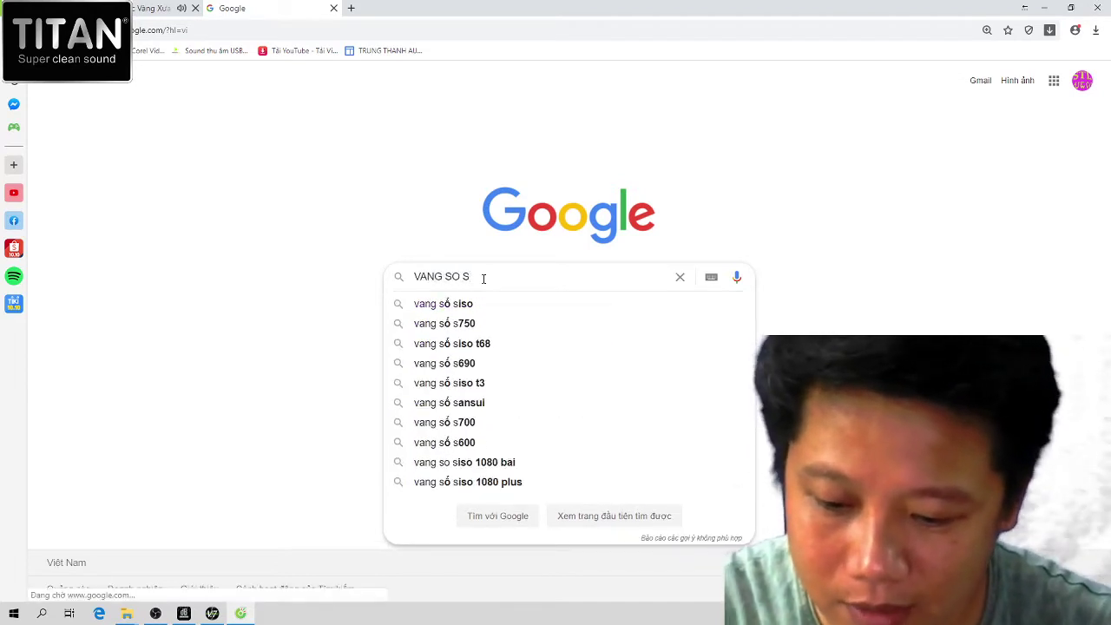
text(500)
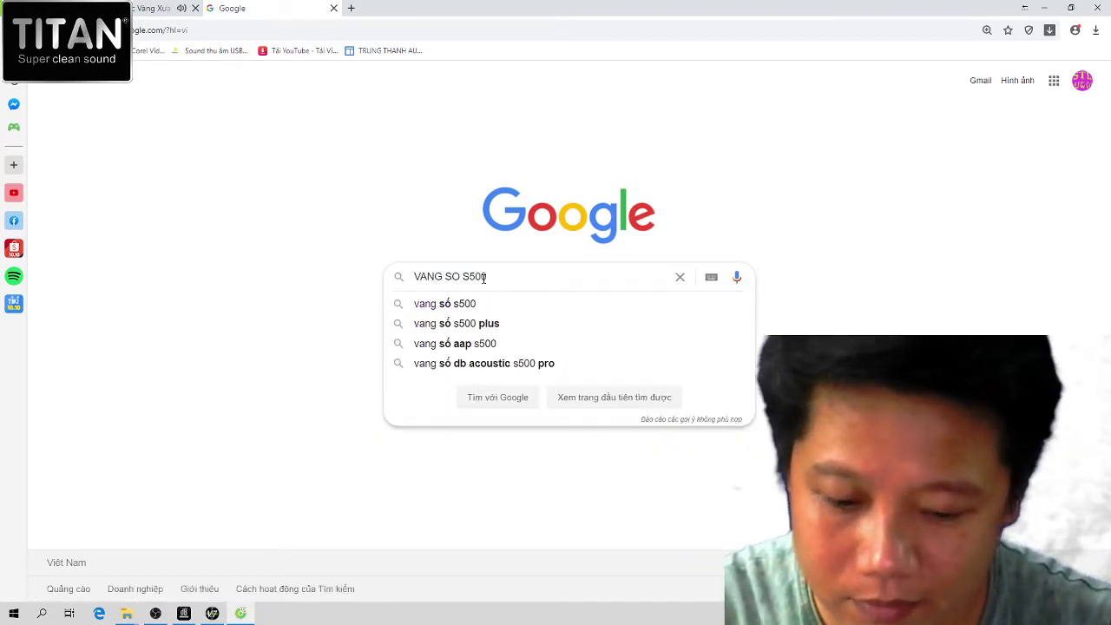
text( P)
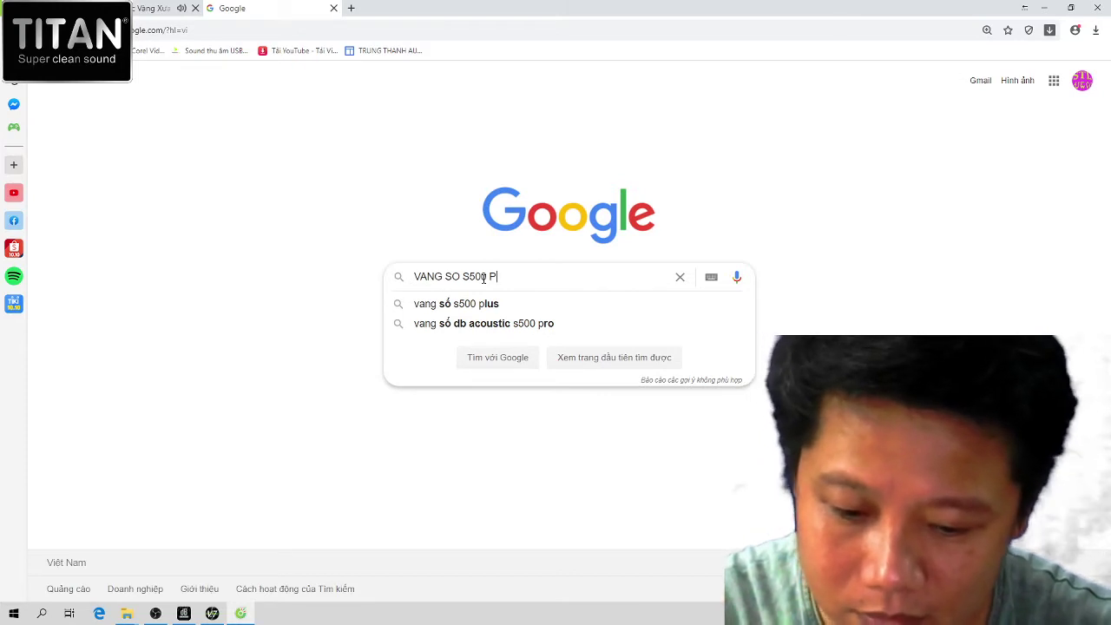
text(RO)
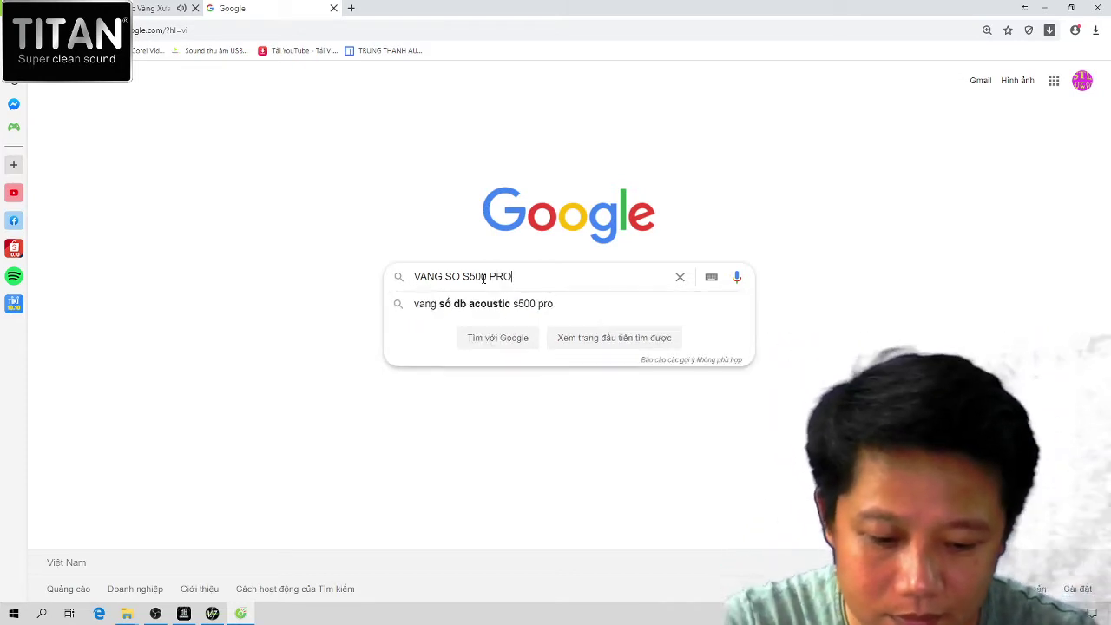
key(Return)
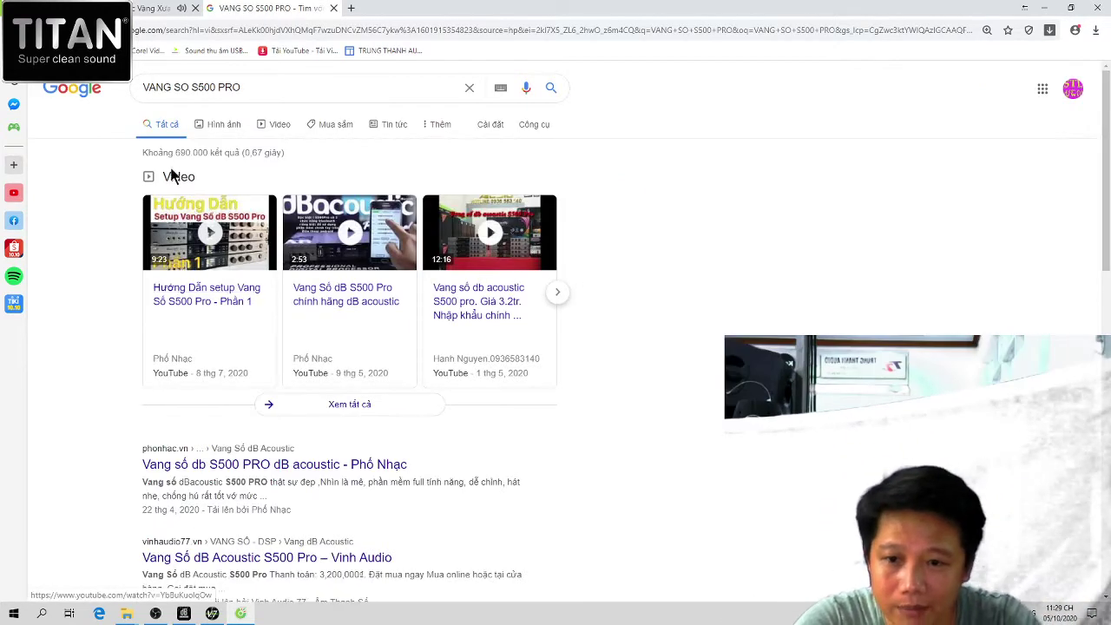
click(214, 124)
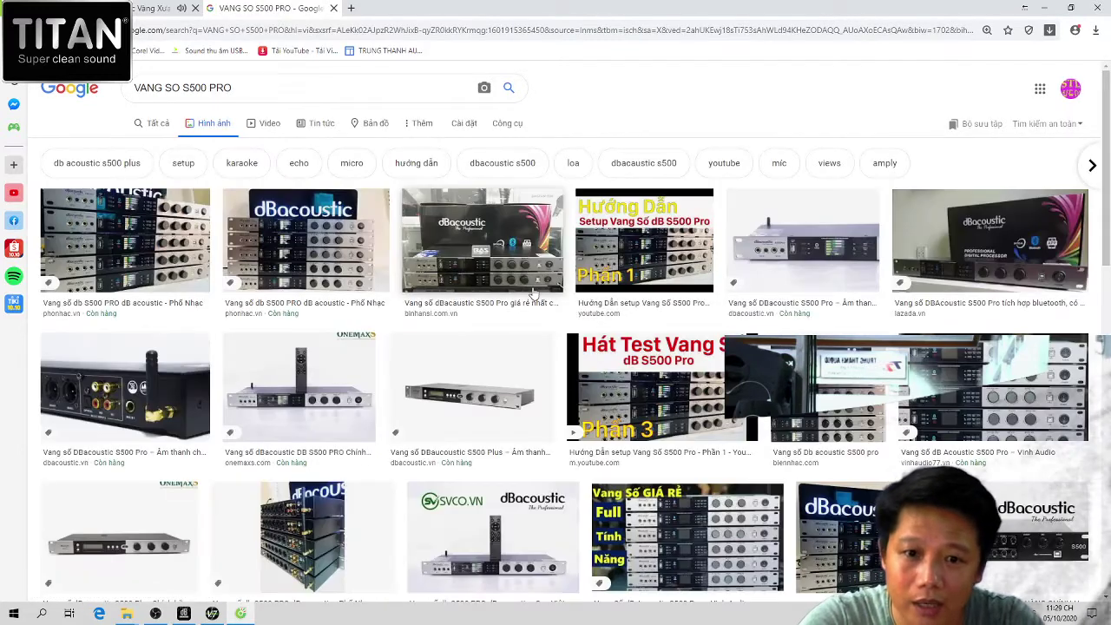
- Preview dBacoustic S500 Pro photos in the image results and look over the OneMaxS product page for the unit
click(125, 241)
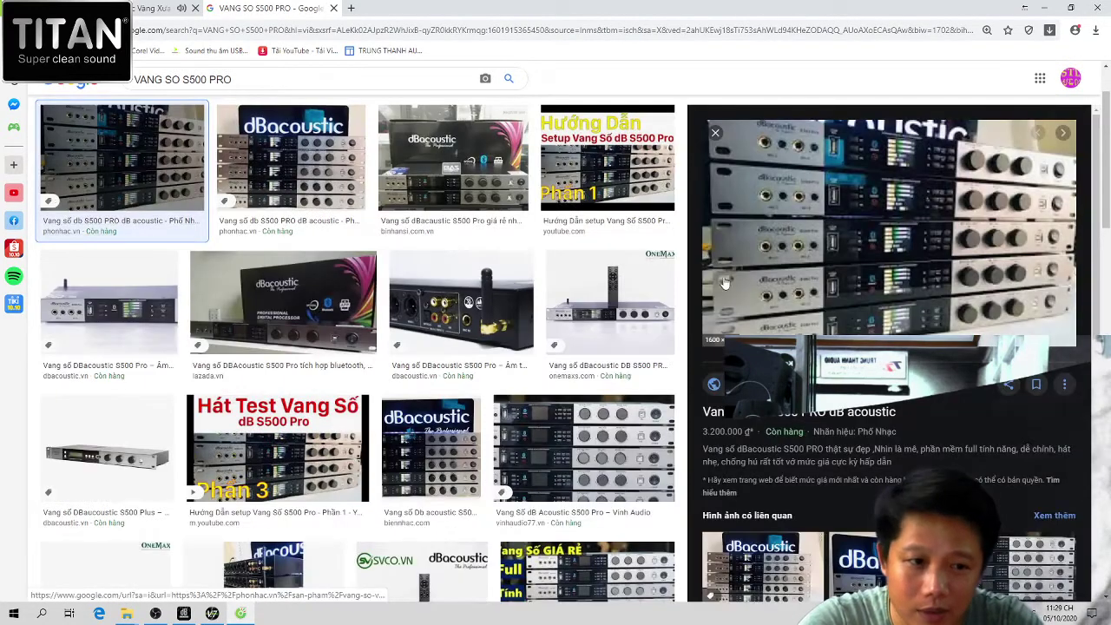
click(125, 156)
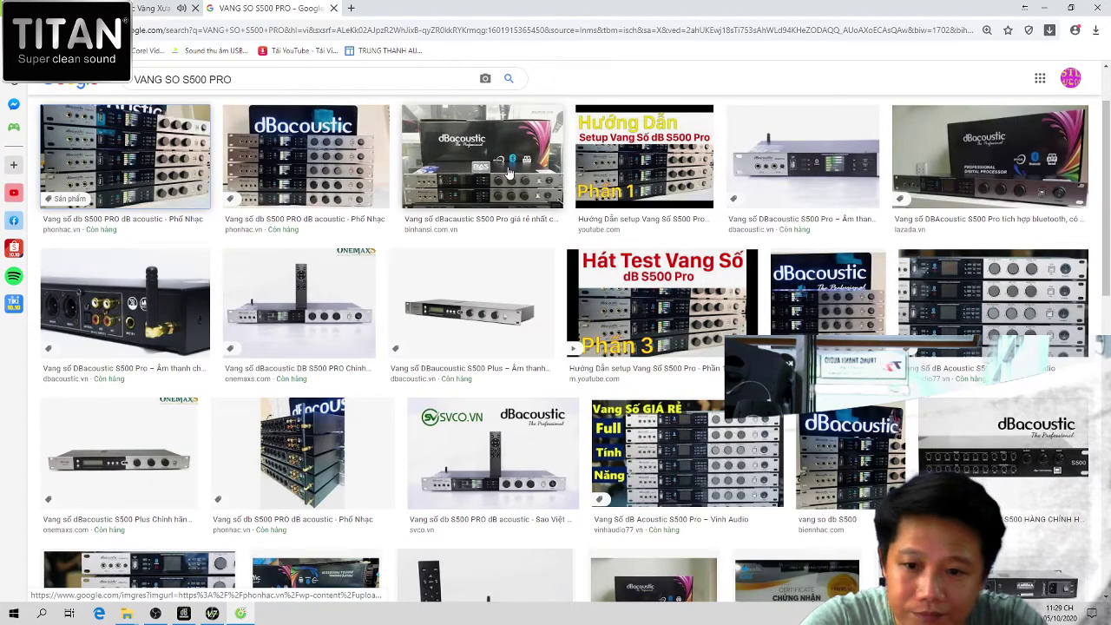
click(299, 318)
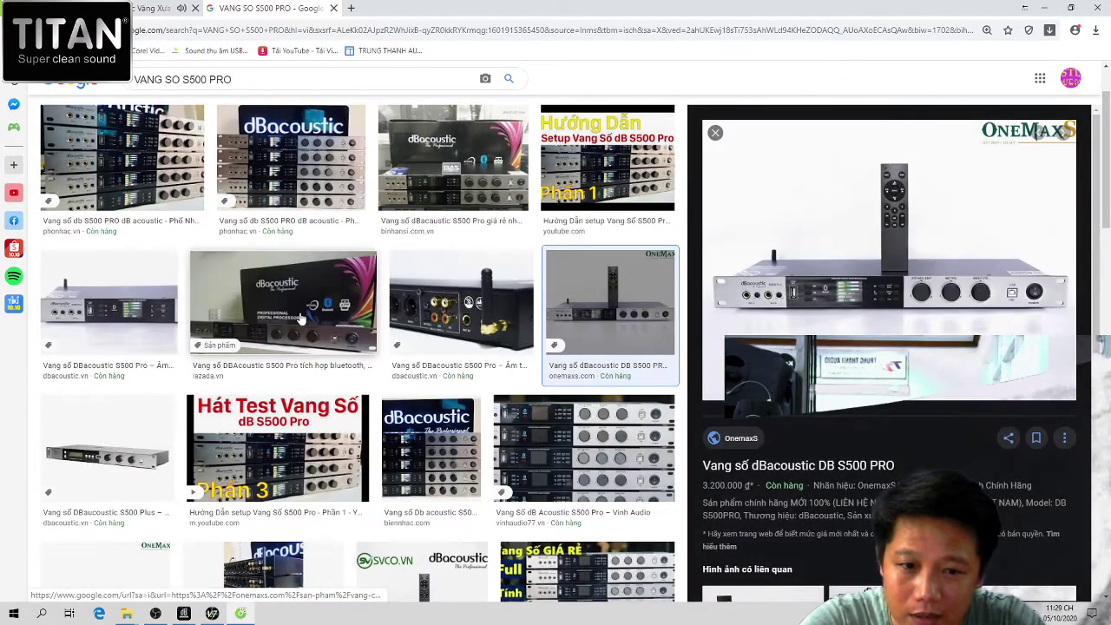
click(899, 280)
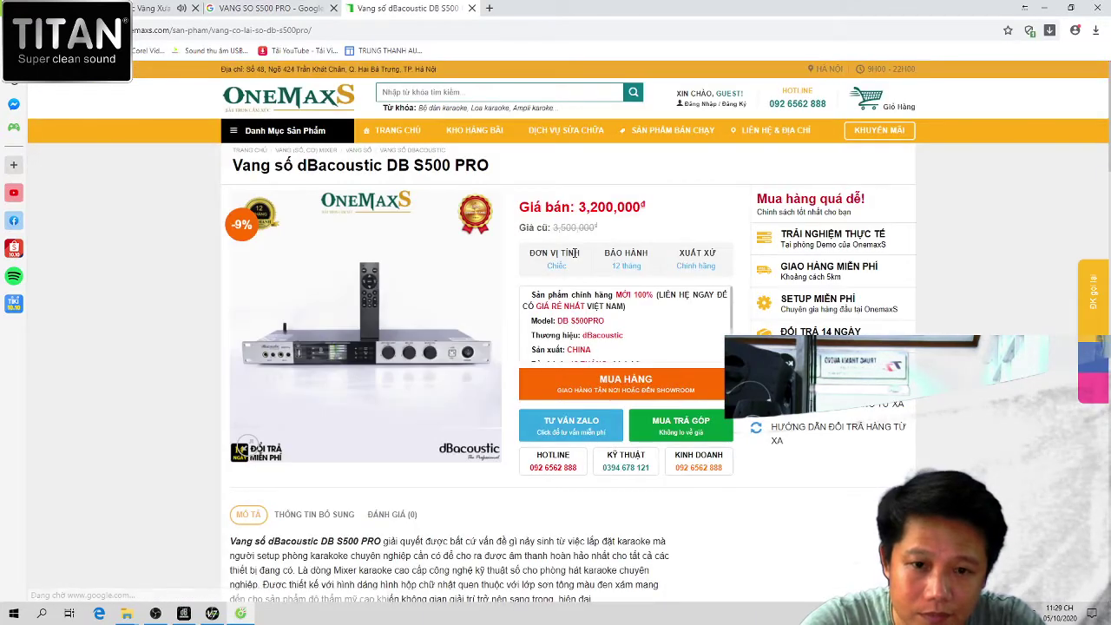
scroll(412, 349, down, 1)
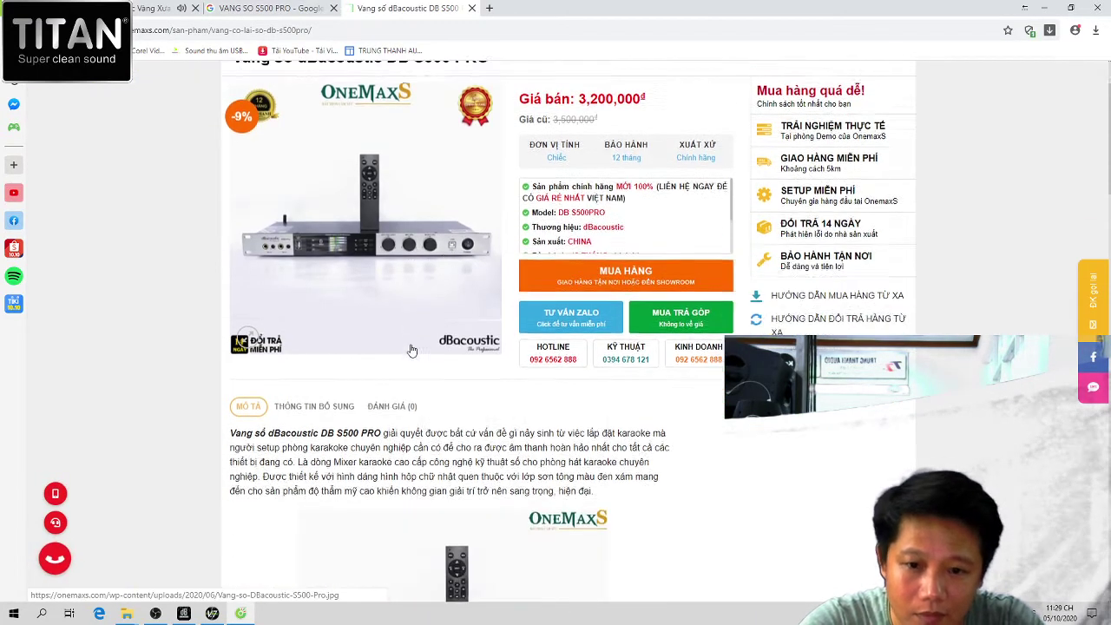
scroll(412, 350, up, 1)
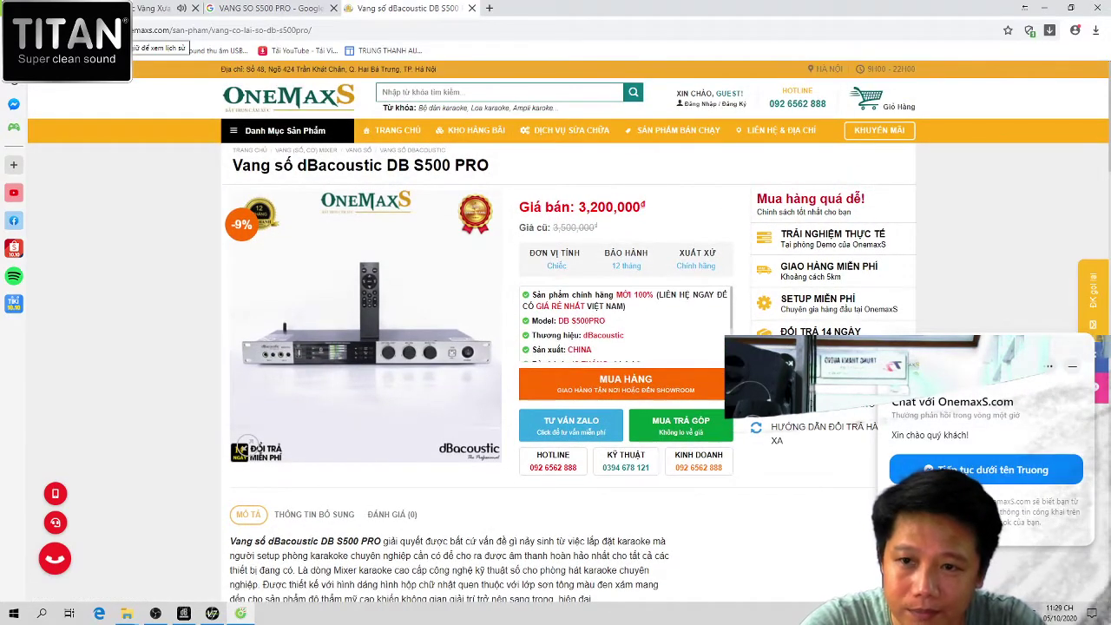
- Reopen the OneMaxS product page from the image results, then close both product page tabs
click(295, 8)
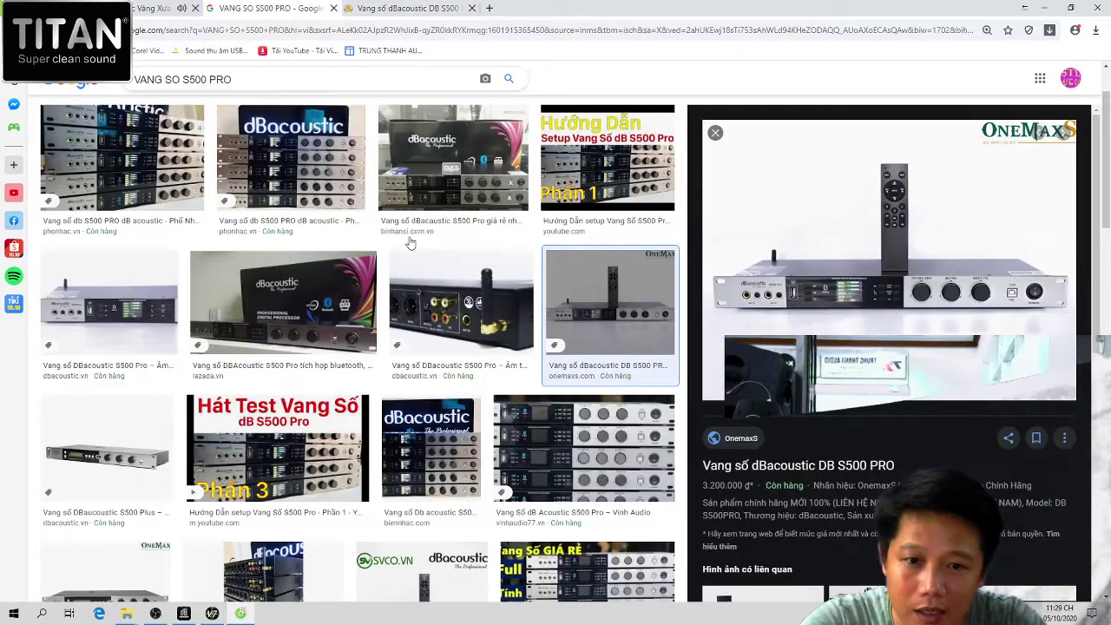
click(895, 285)
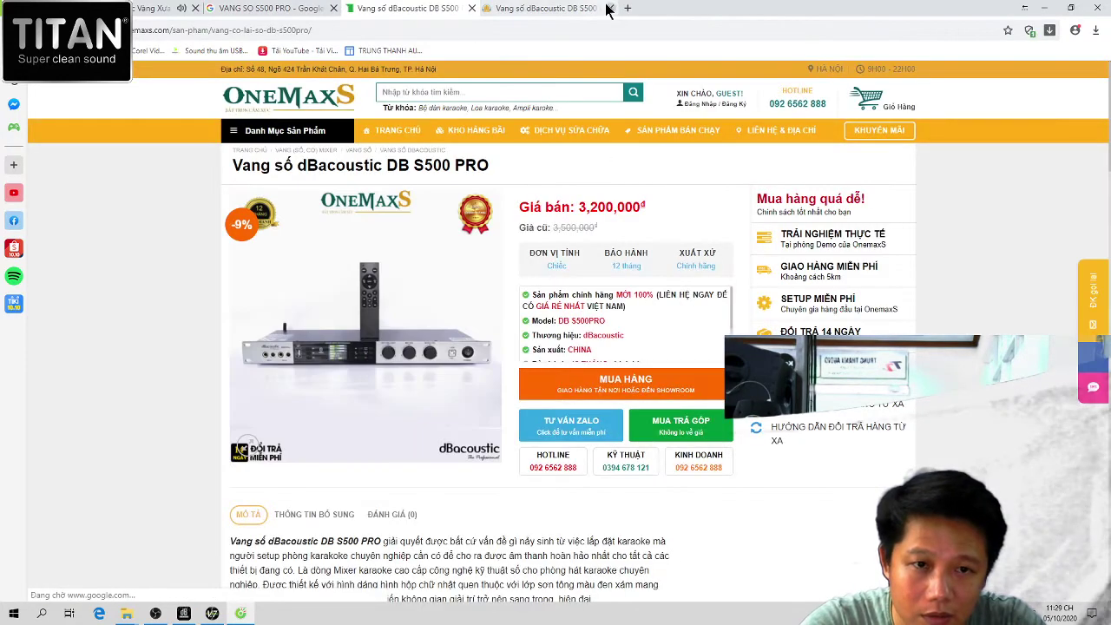
click(610, 8)
click(471, 8)
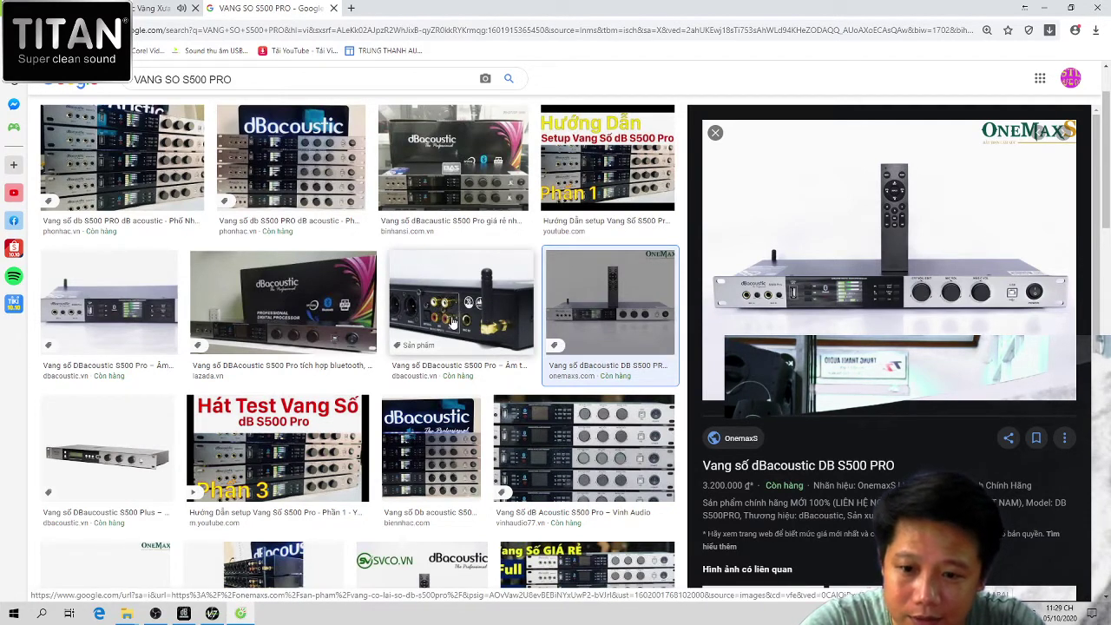
- Preview the Phố Nhạc photo of stacked S500 Pro units to examine their rear connectors
scroll(451, 321, down, 3)
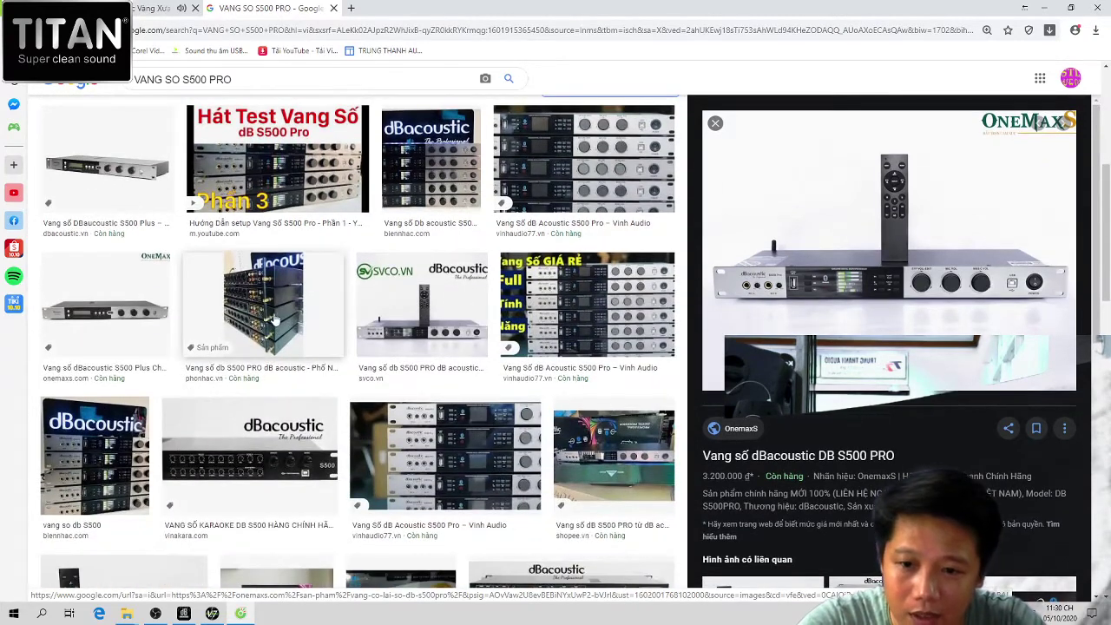
click(264, 310)
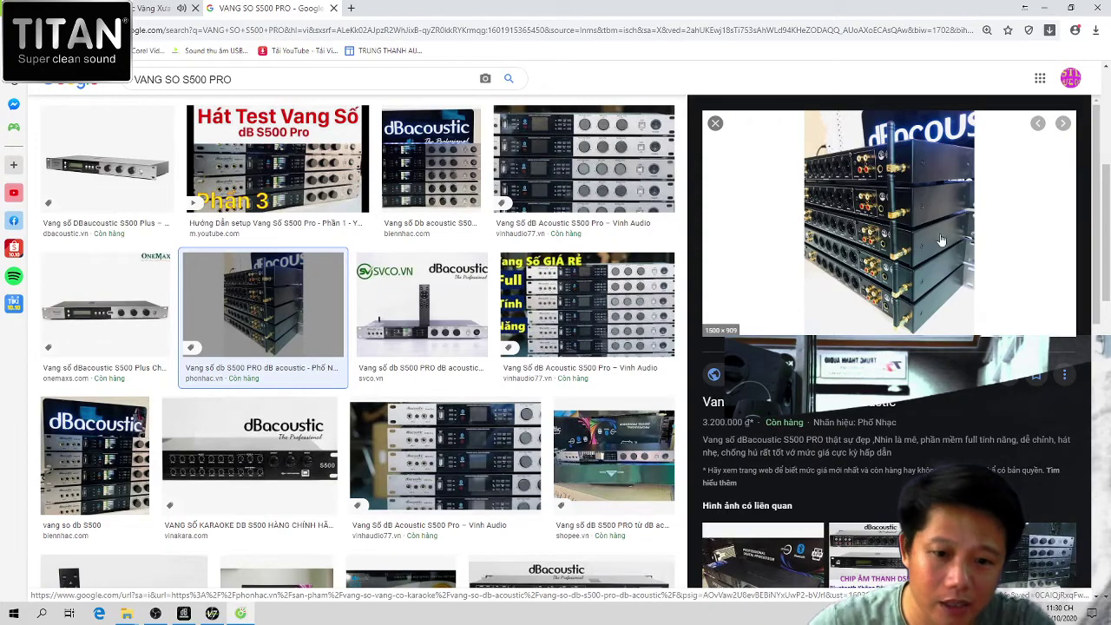
scroll(941, 240, down, 4)
scroll(928, 224, up, 4)
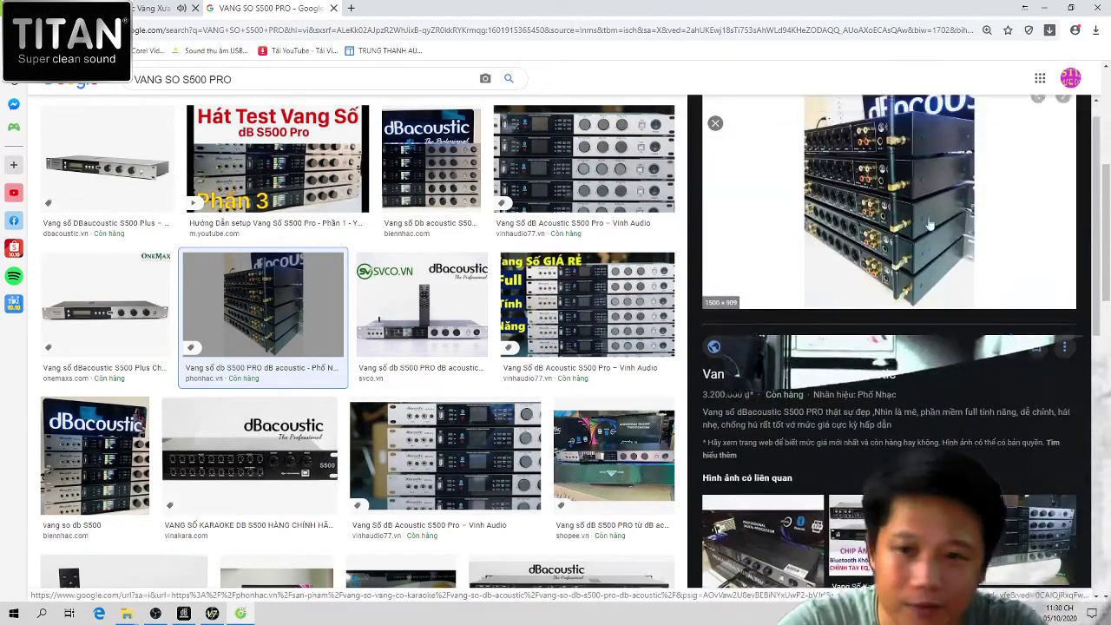
scroll(929, 224, up, 5)
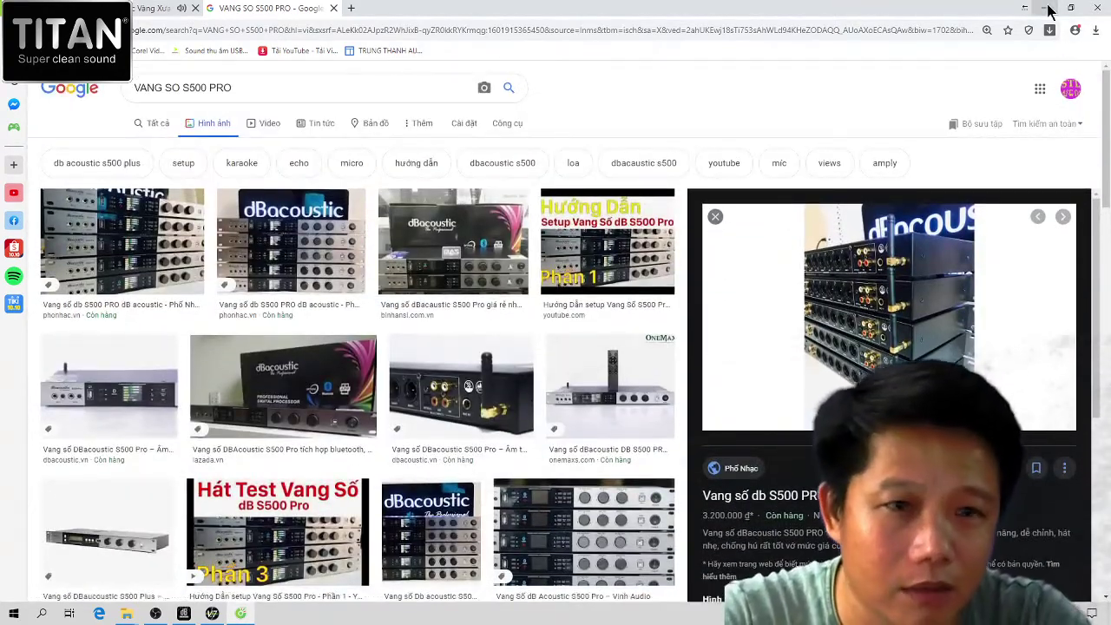
- Minimize the browser, bring back the audio processor window and show its Main channel settings
click(1048, 10)
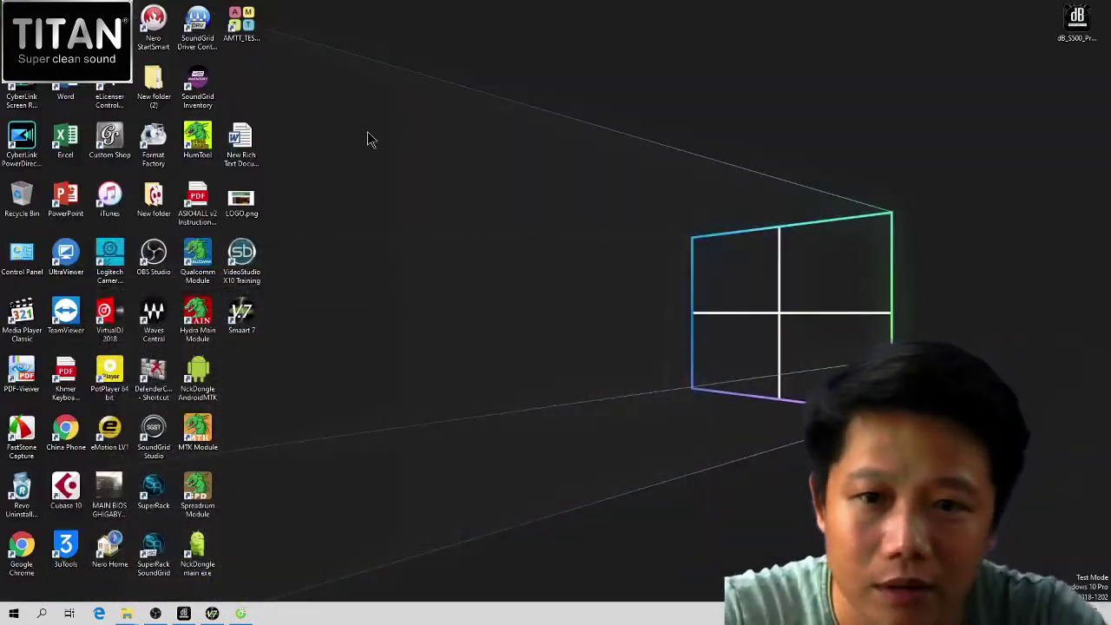
click(184, 614)
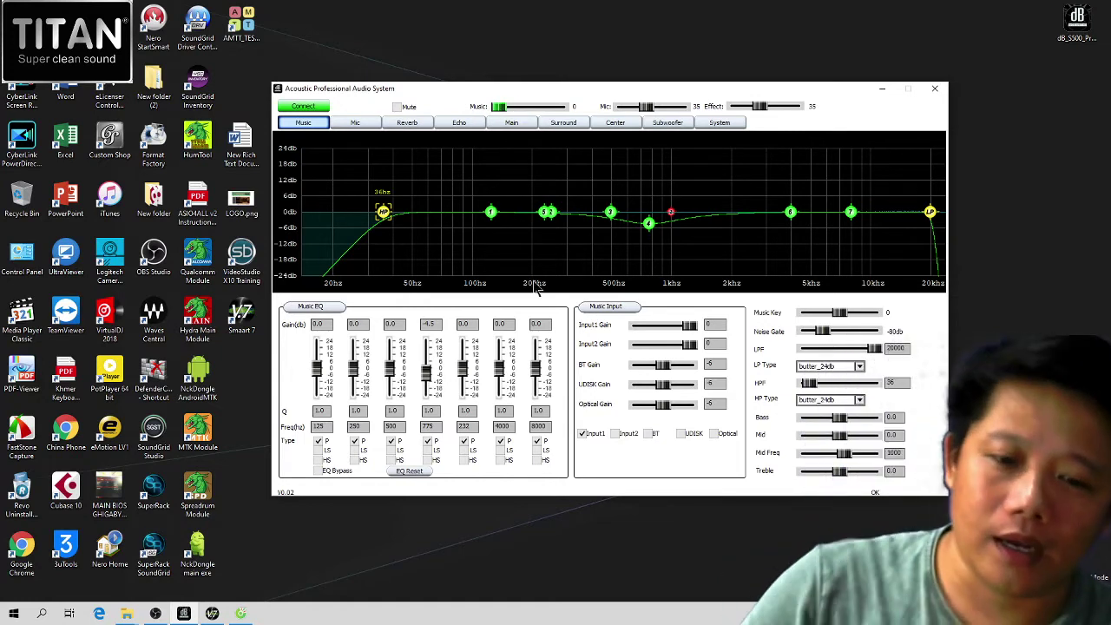
click(512, 123)
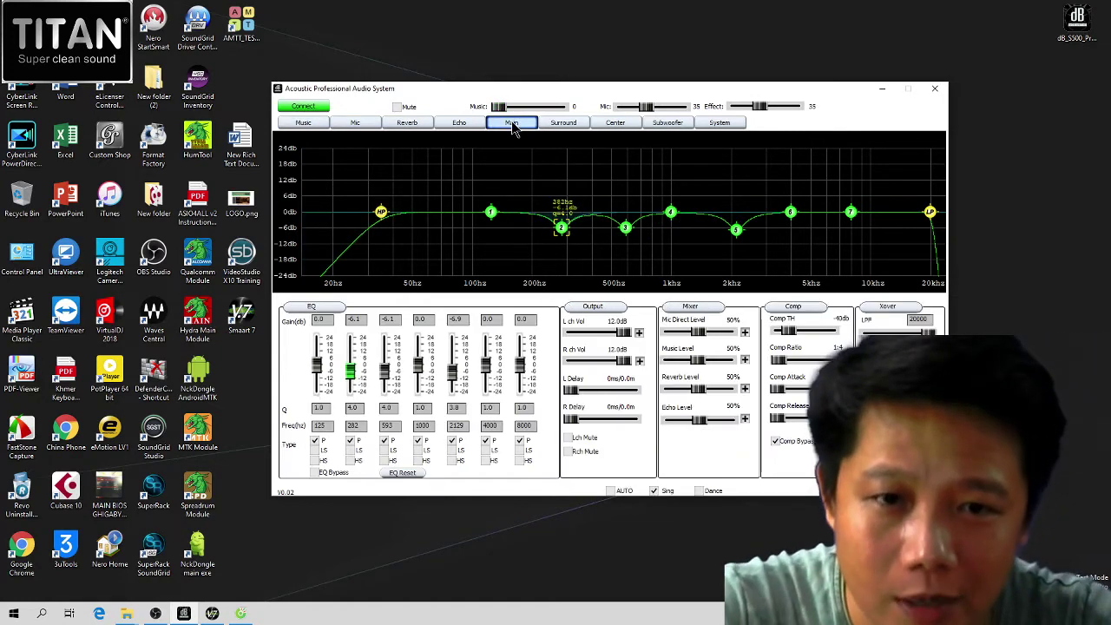
- Set the Main channel's high-pass filter to 36 Hz and its compressor threshold to 0 dB
click(382, 214)
mouse_move(382, 217)
mouse_down()
mouse_move(368, 218)
mouse_move(387, 223)
mouse_up()
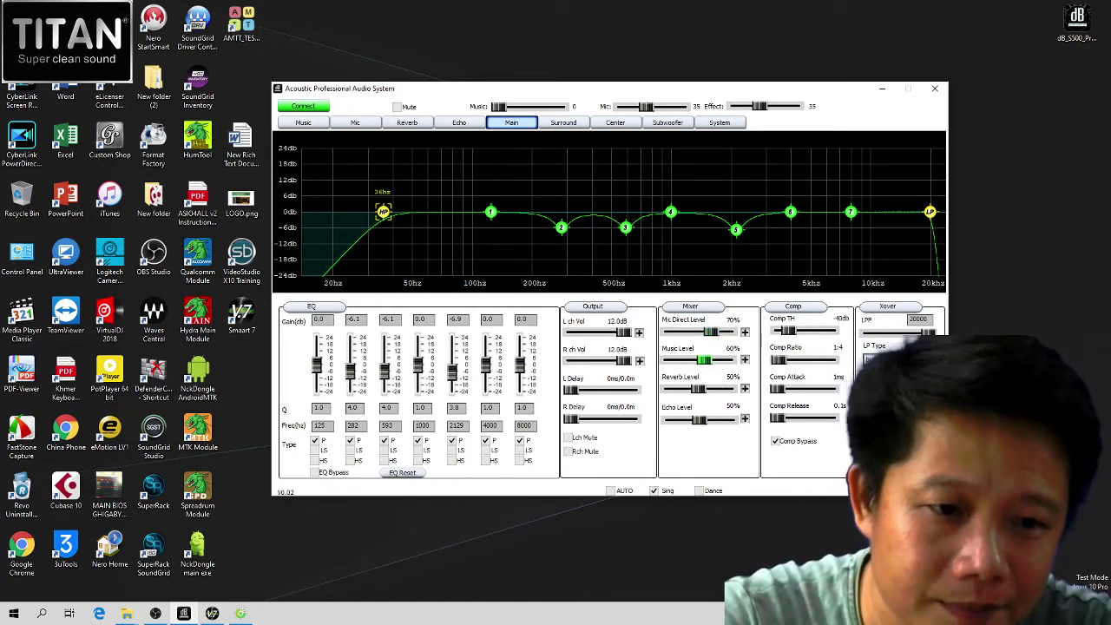
drag(791, 337, 831, 332)
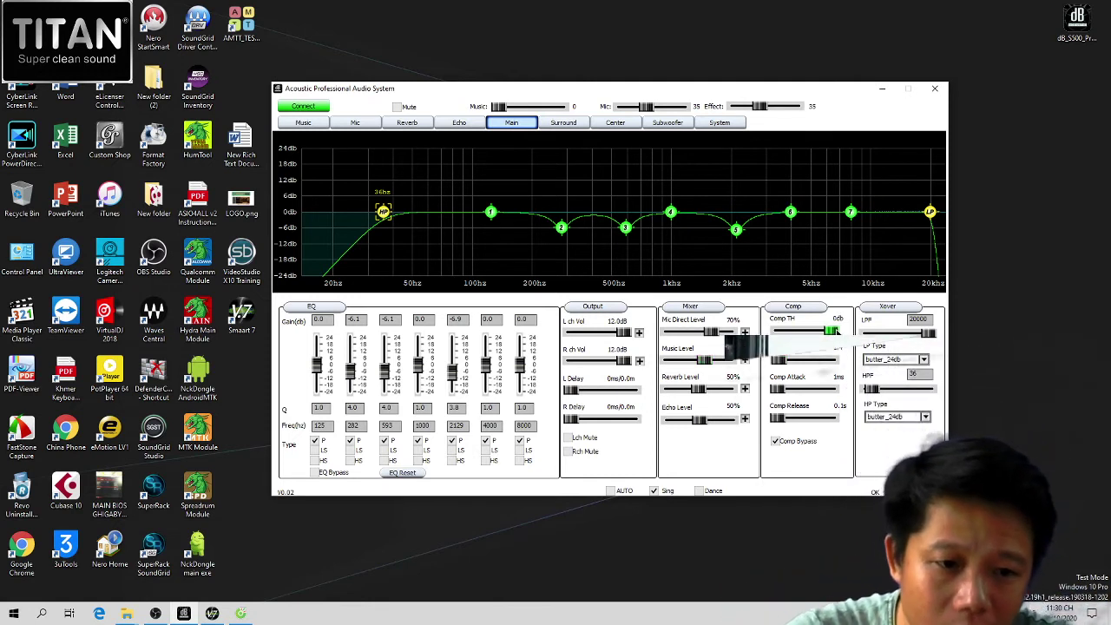
- Activate the Main channel's compressor with a -5 dB threshold and set the Surround channel's high-pass filter to 103 Hz
click(779, 443)
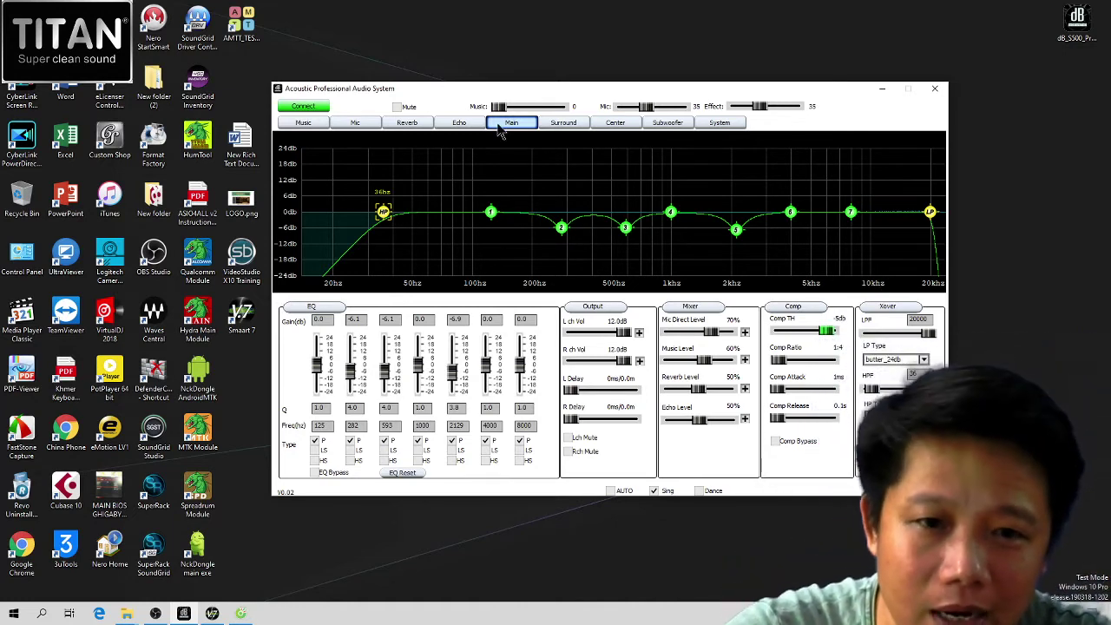
click(562, 124)
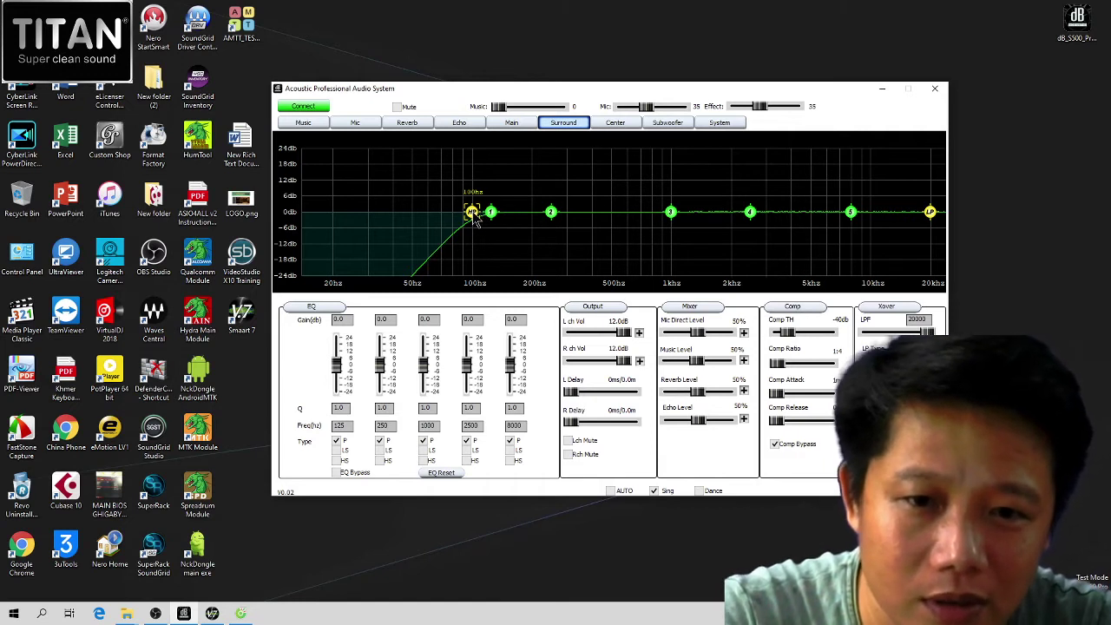
drag(474, 217, 476, 219)
drag(477, 221, 477, 221)
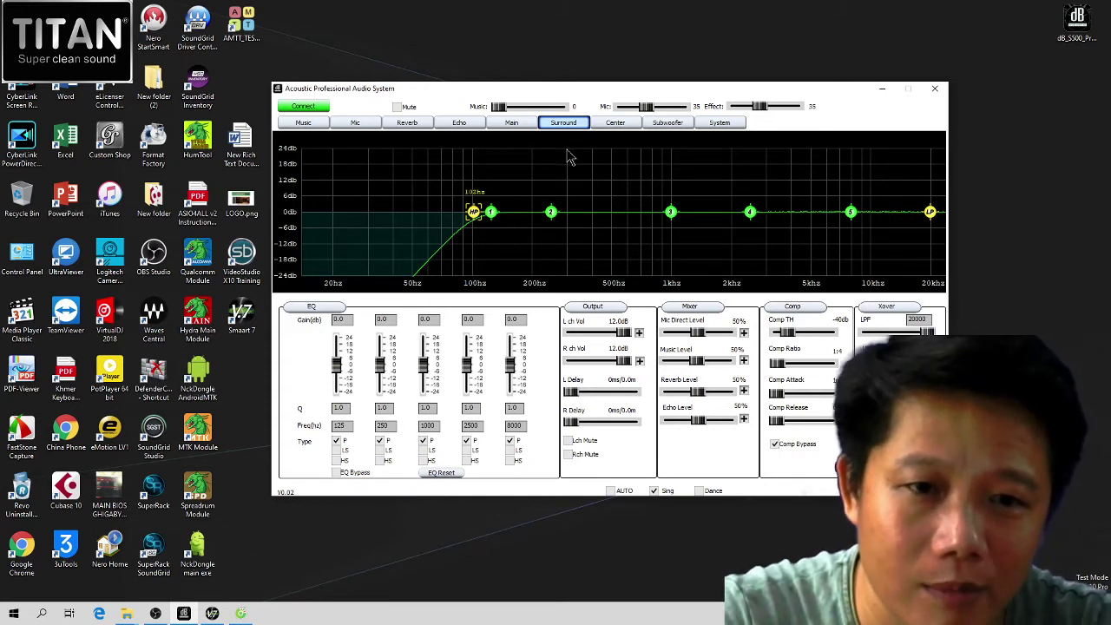
- Look at the Subwoofer channel, and activate the Center channel's compressor with a -5 dB threshold
click(661, 124)
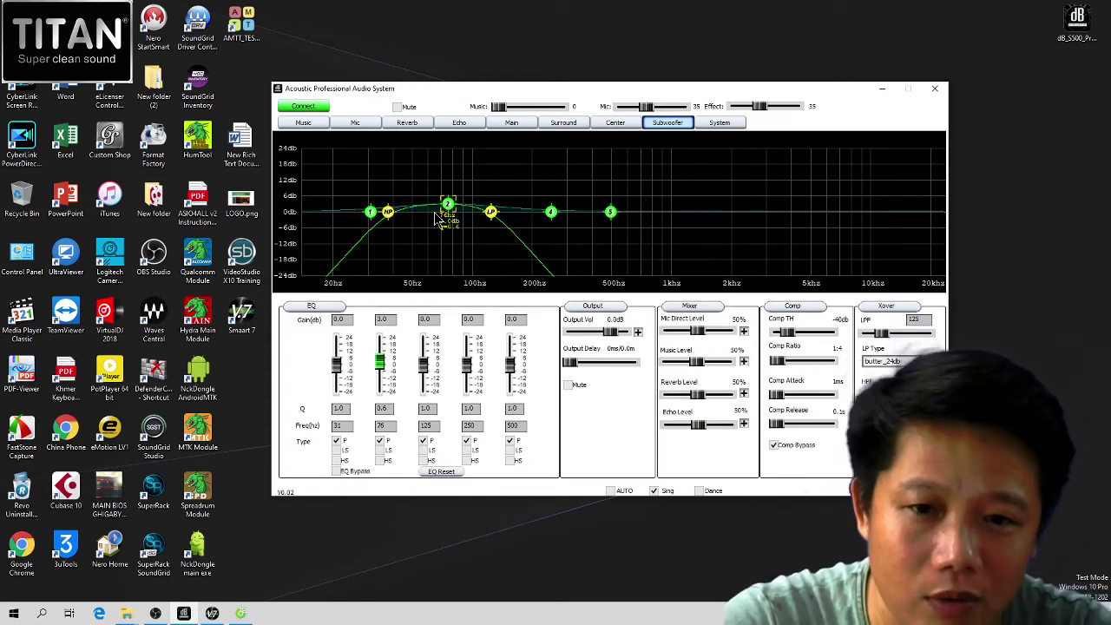
click(670, 125)
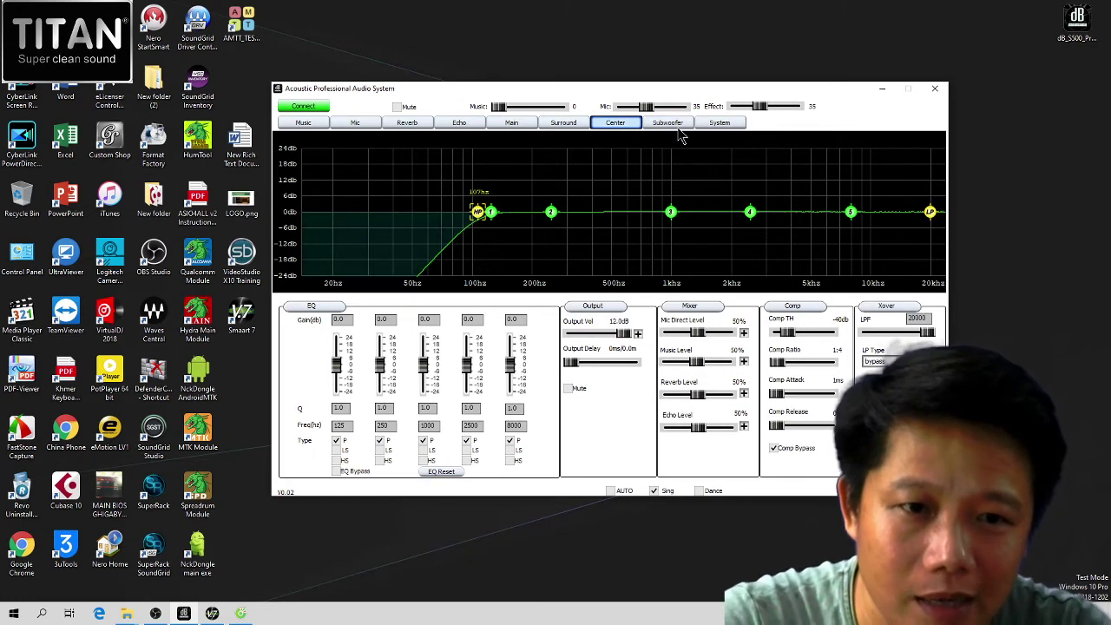
click(616, 123)
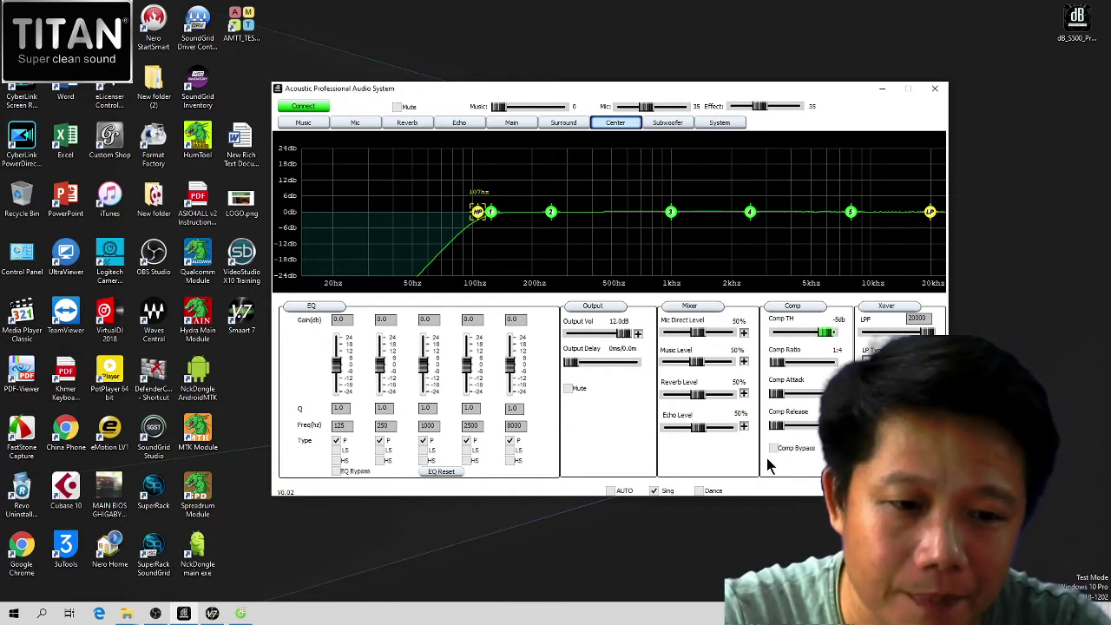
- Turn off the Surround channel's compressor bypass and set its mixer to 80% mic direct level and 70% music level
click(568, 122)
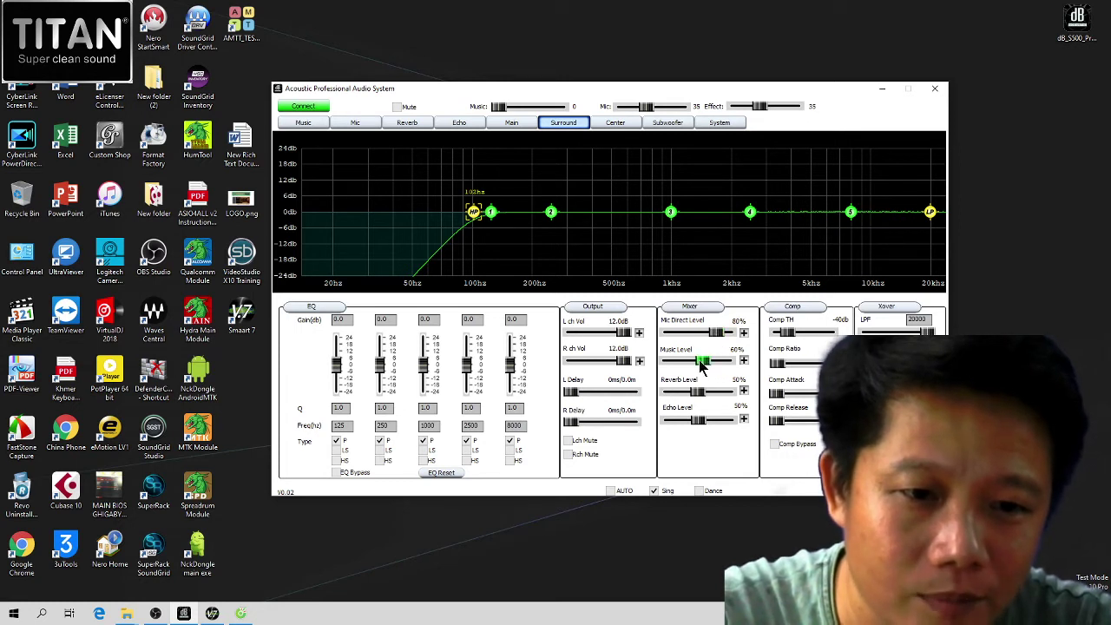
scroll(701, 365, up, 2)
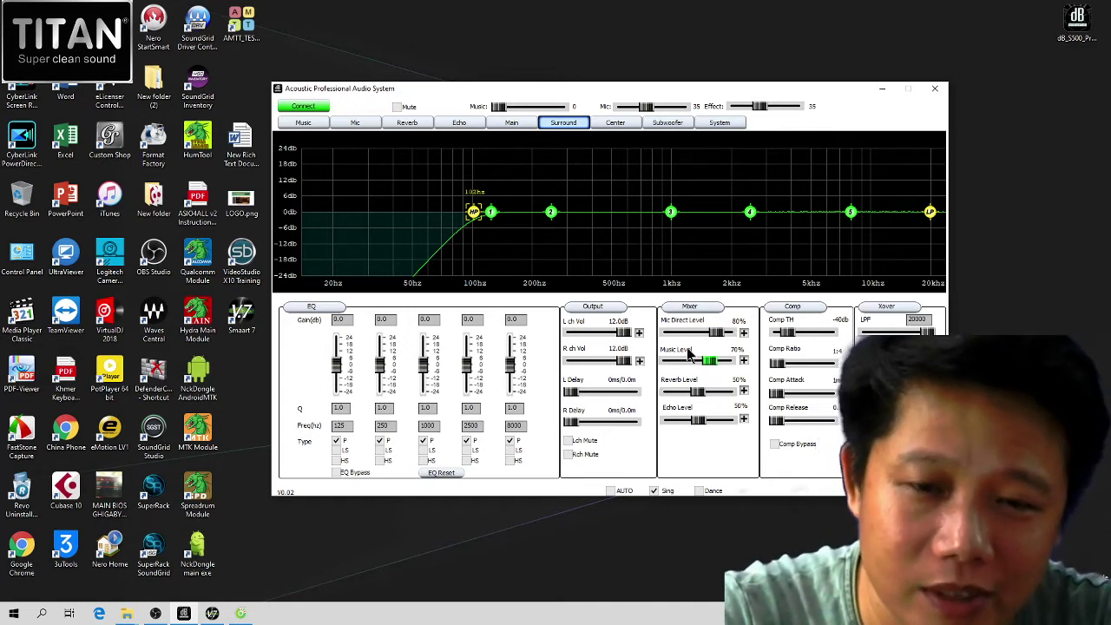
- Review the Main and Music channel settings and check the live spectrum in Smaart
click(511, 124)
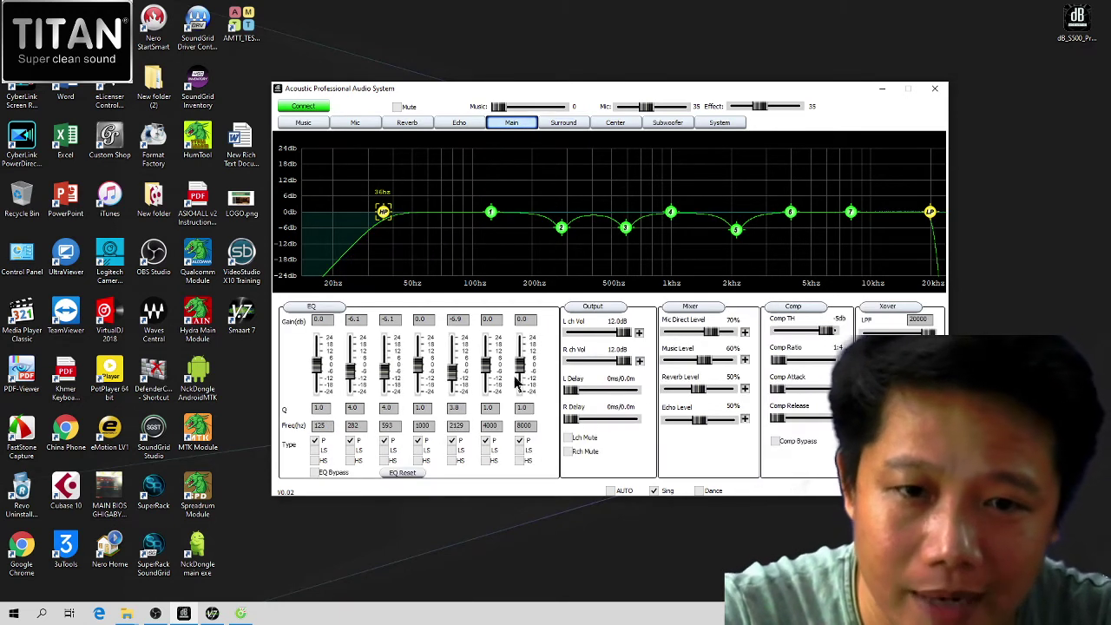
click(302, 123)
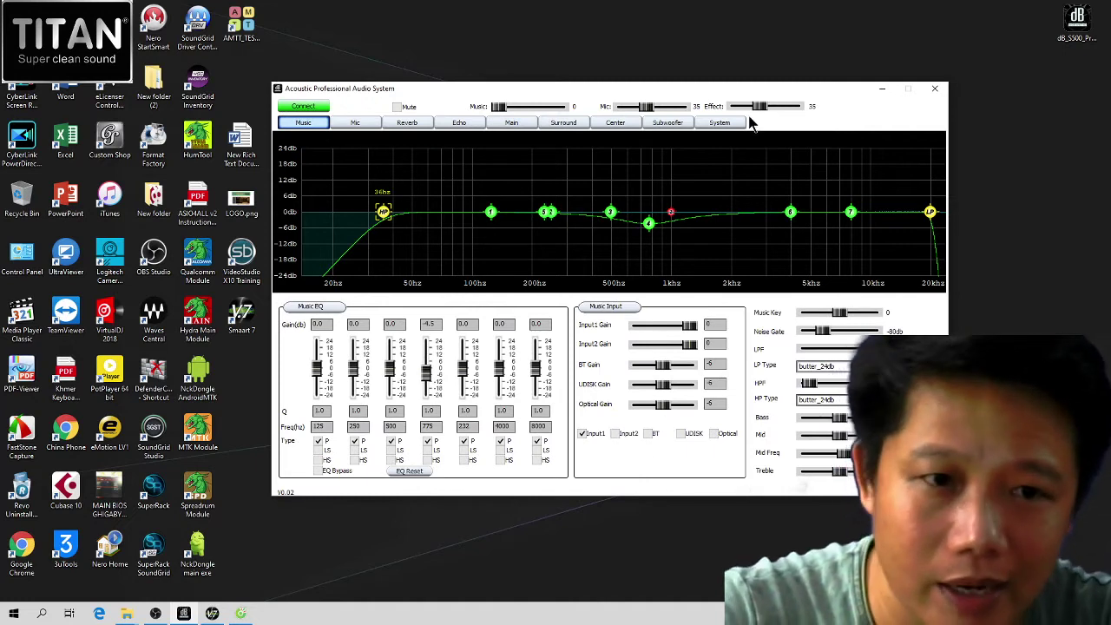
click(211, 612)
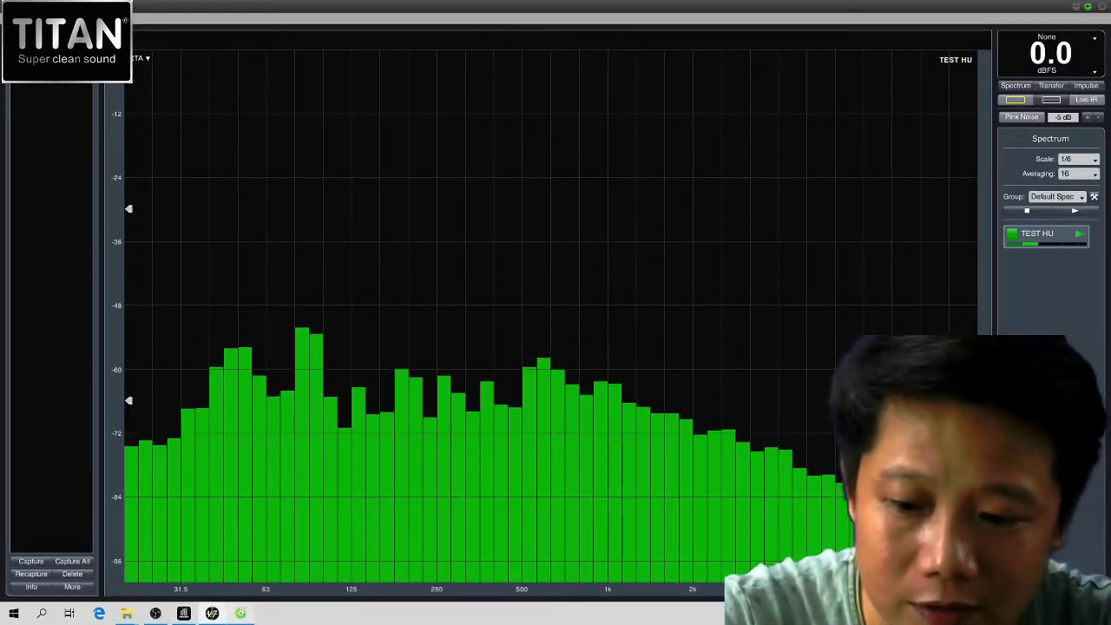
mouse_move(240, 613)
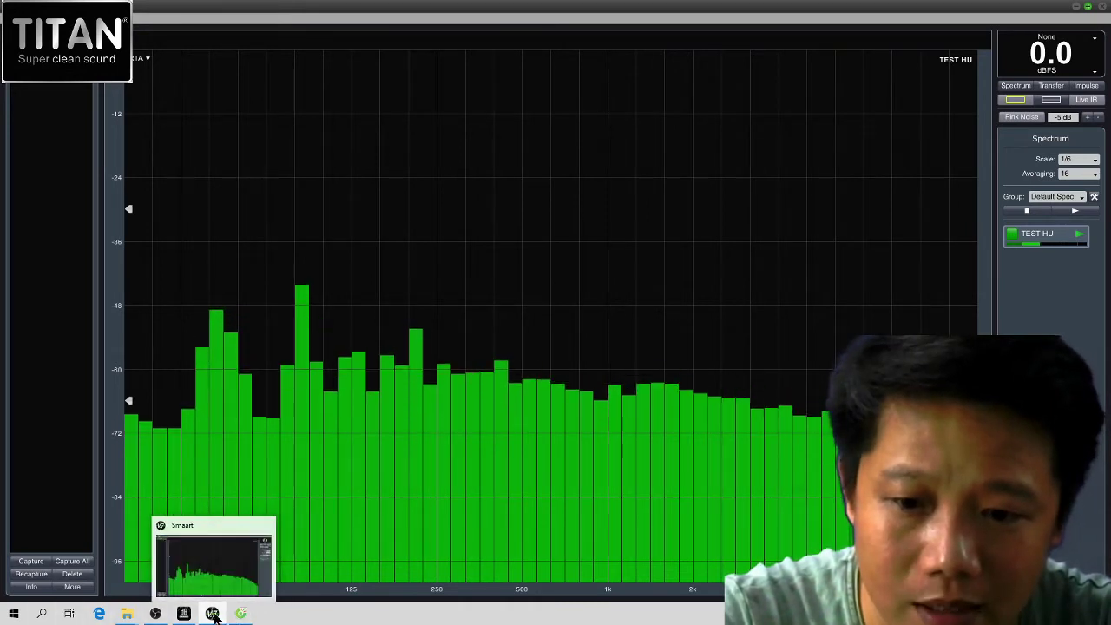
- Return to the audio processor window, switch the music source to Input2 and raise the music volume to 51
click(183, 612)
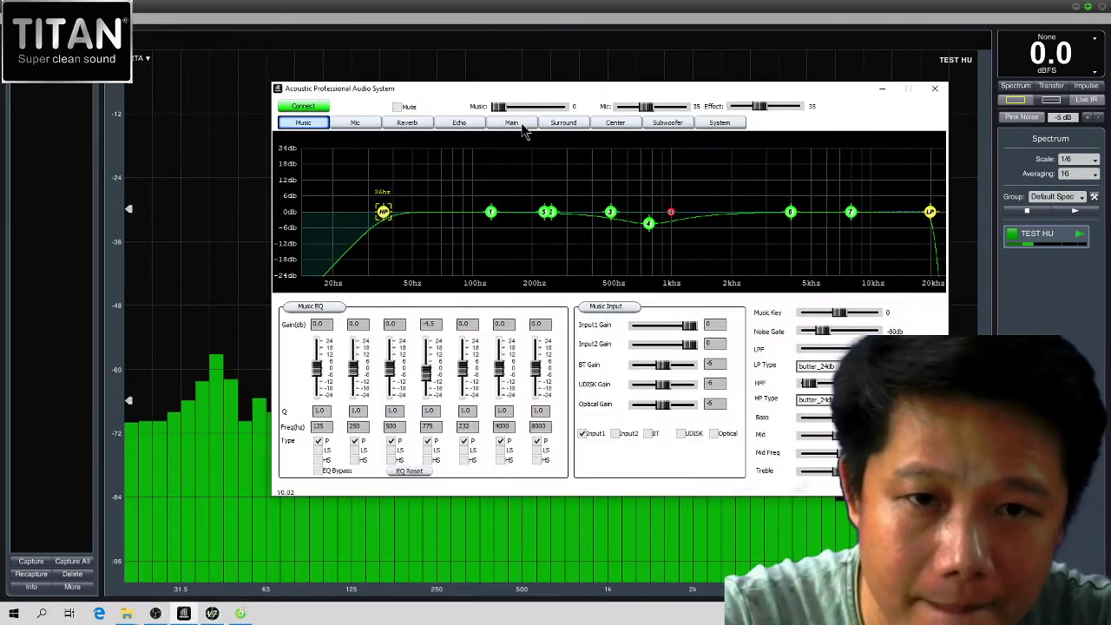
drag(499, 106, 522, 107)
click(615, 433)
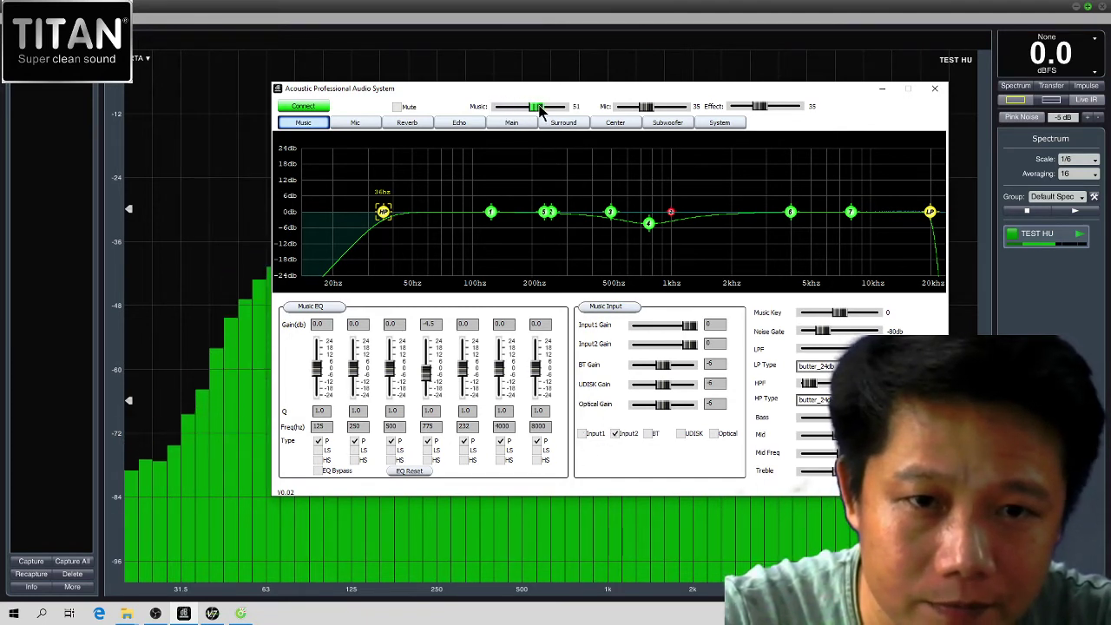
- Switch Smaart to the transfer function view and capture the current TITAN PHASE response as a stored trace
click(1006, 78)
click(1051, 85)
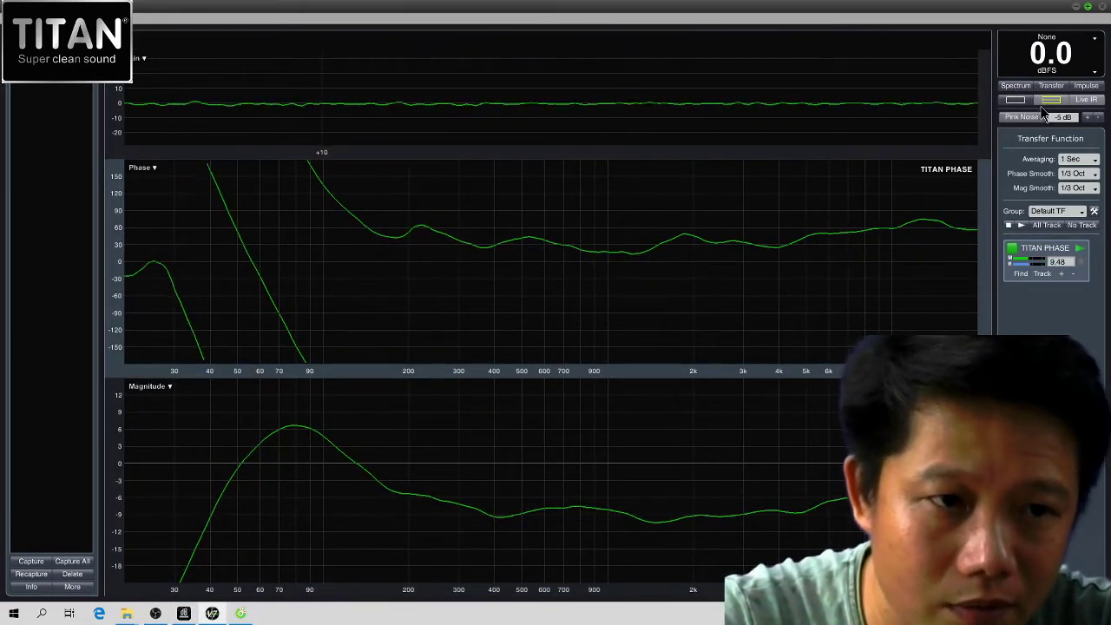
drag(542, 84, 578, 122)
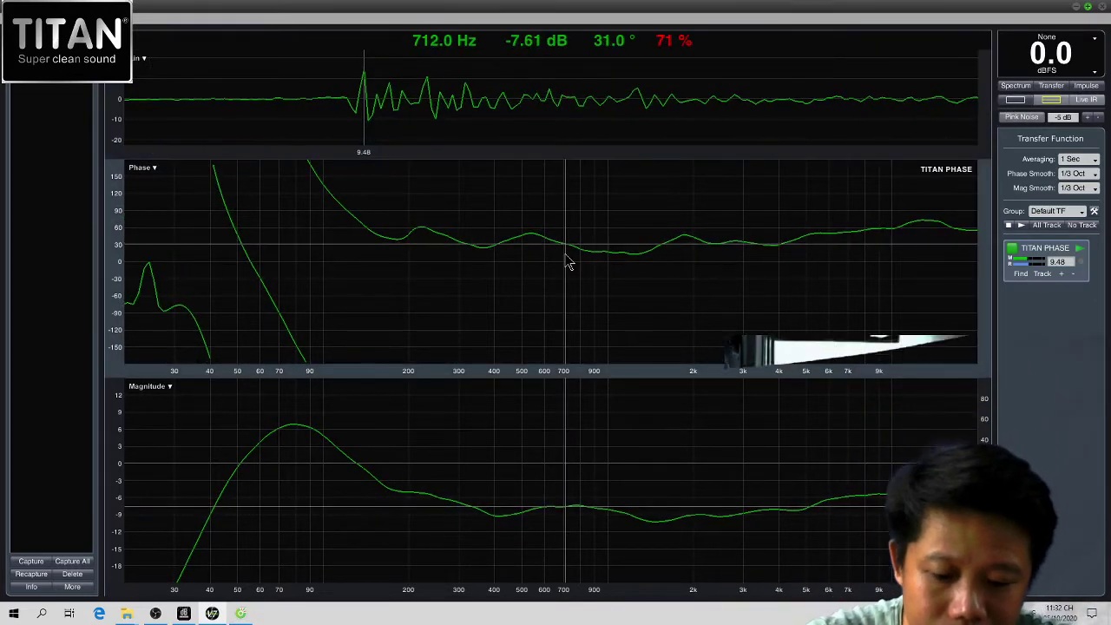
key(space)
key(Return)
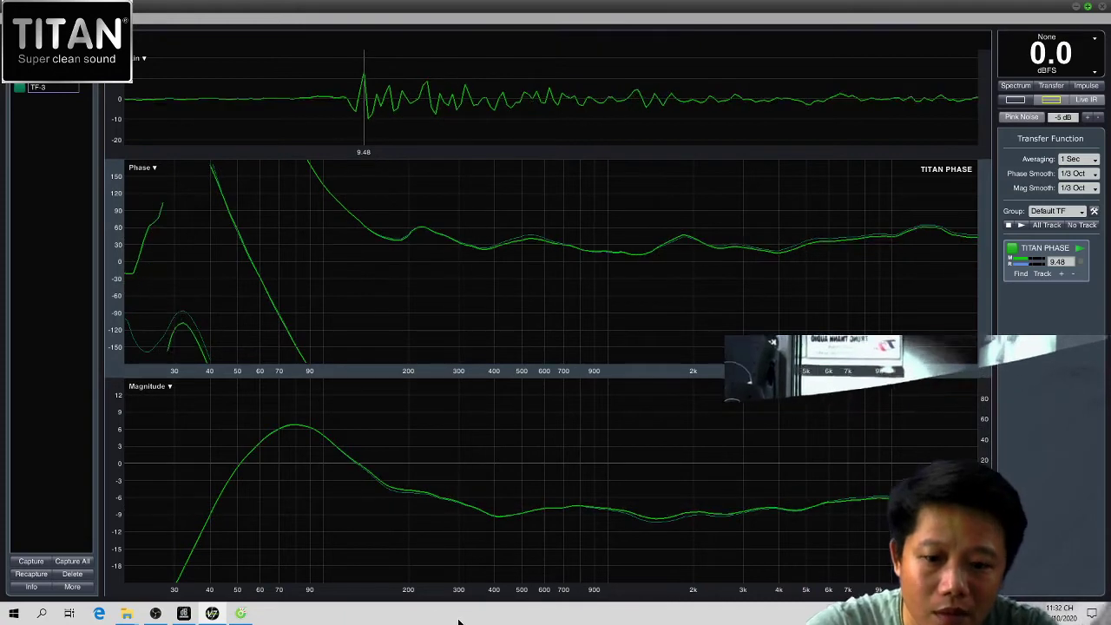
- Bring the audio processor window over the measurement and invert the right output's polarity on the Main channel
click(1020, 116)
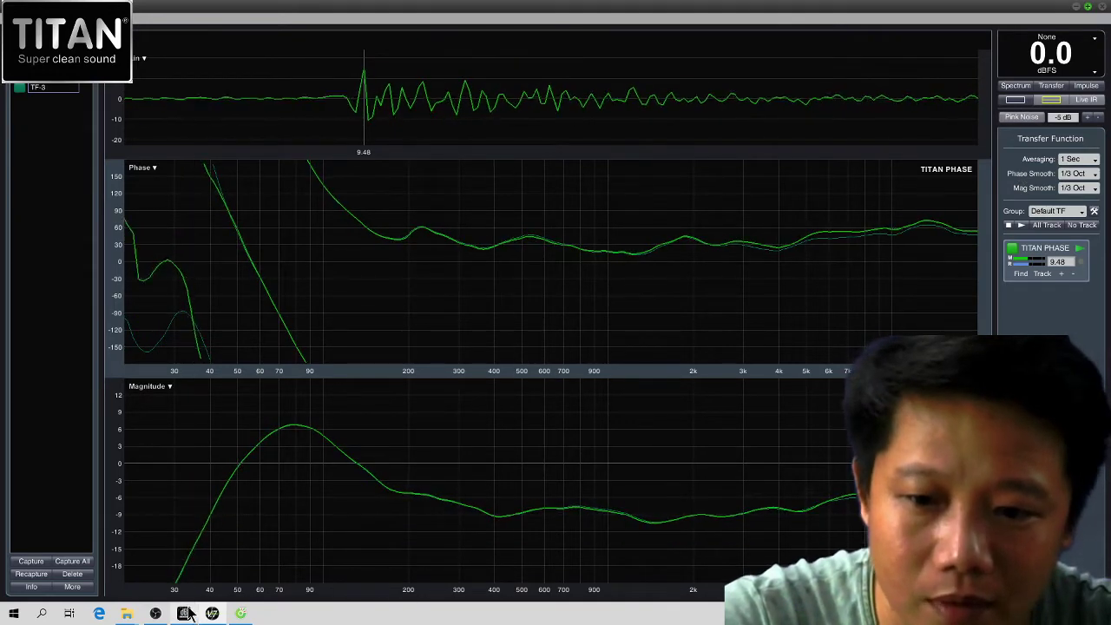
key(alt+Tab)
drag(597, 100, 176, 90)
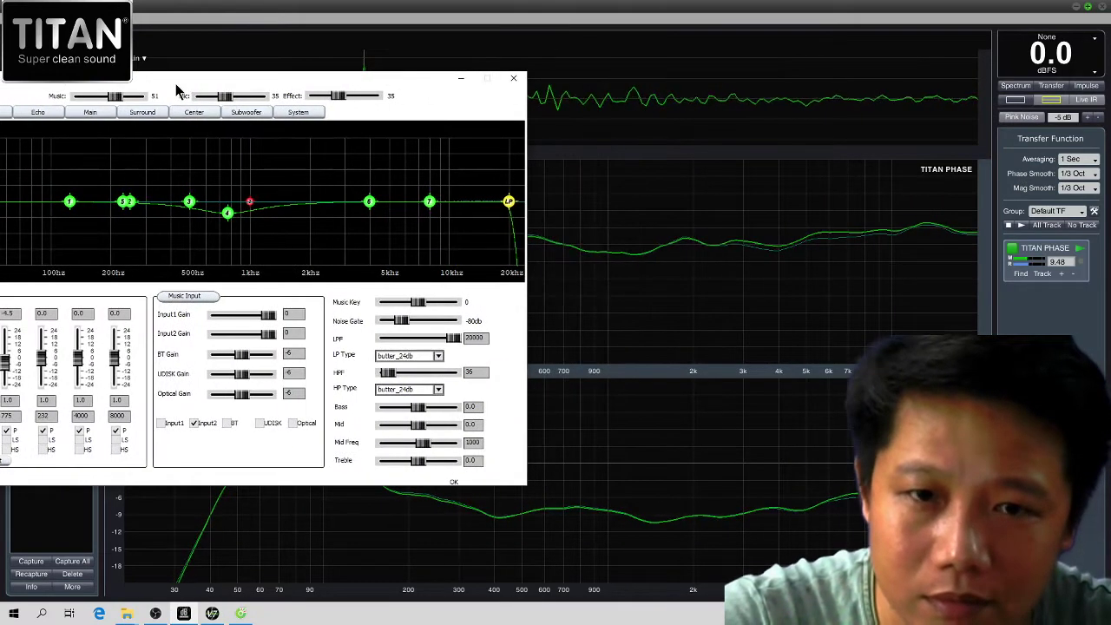
drag(311, 90, 624, 151)
click(392, 175)
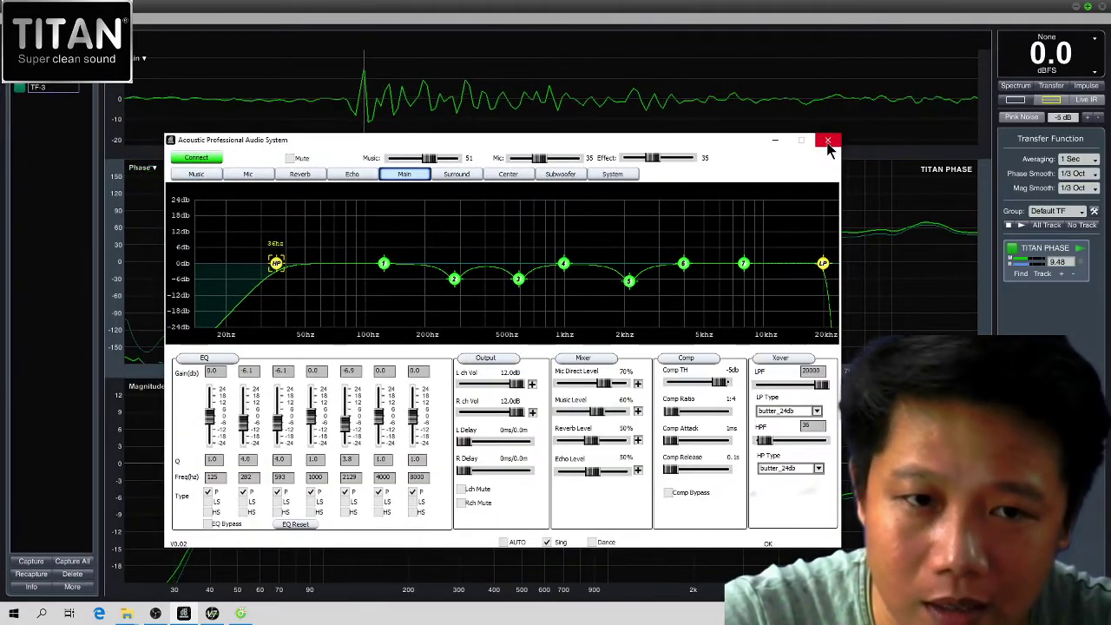
drag(746, 141, 265, 161)
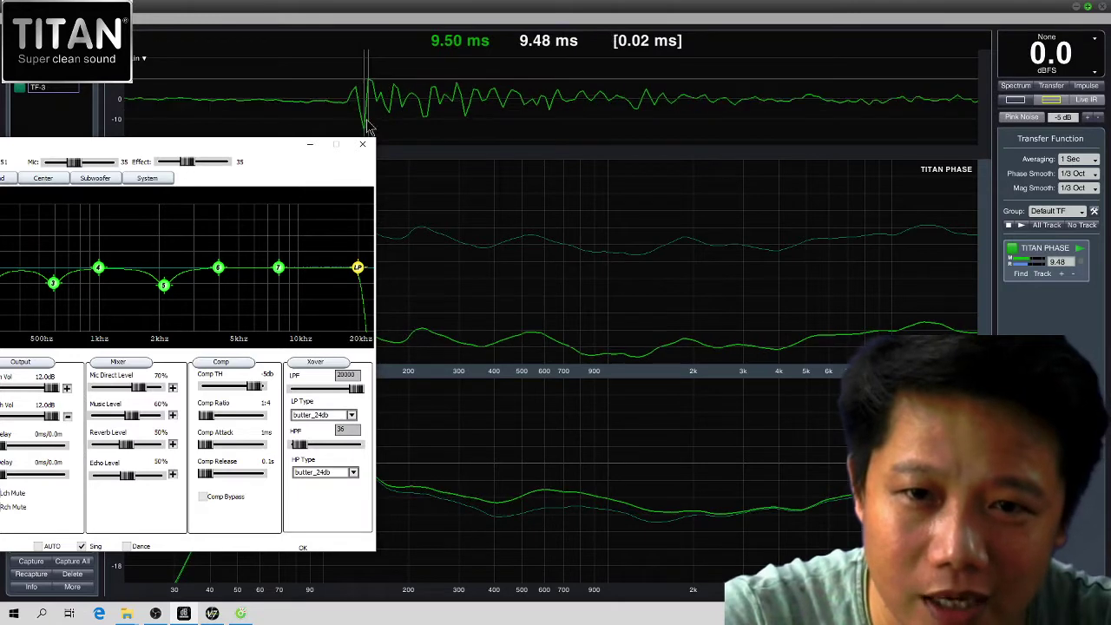
- Return to Smaart and capture the inverted-polarity response as a second trace for comparison
click(1098, 102)
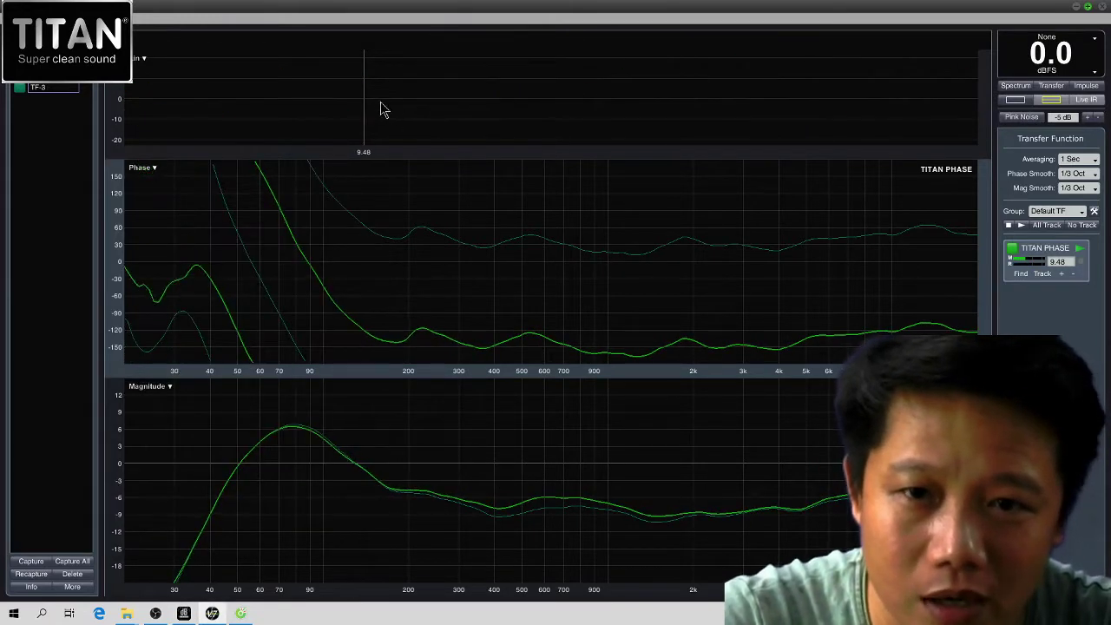
click(1021, 118)
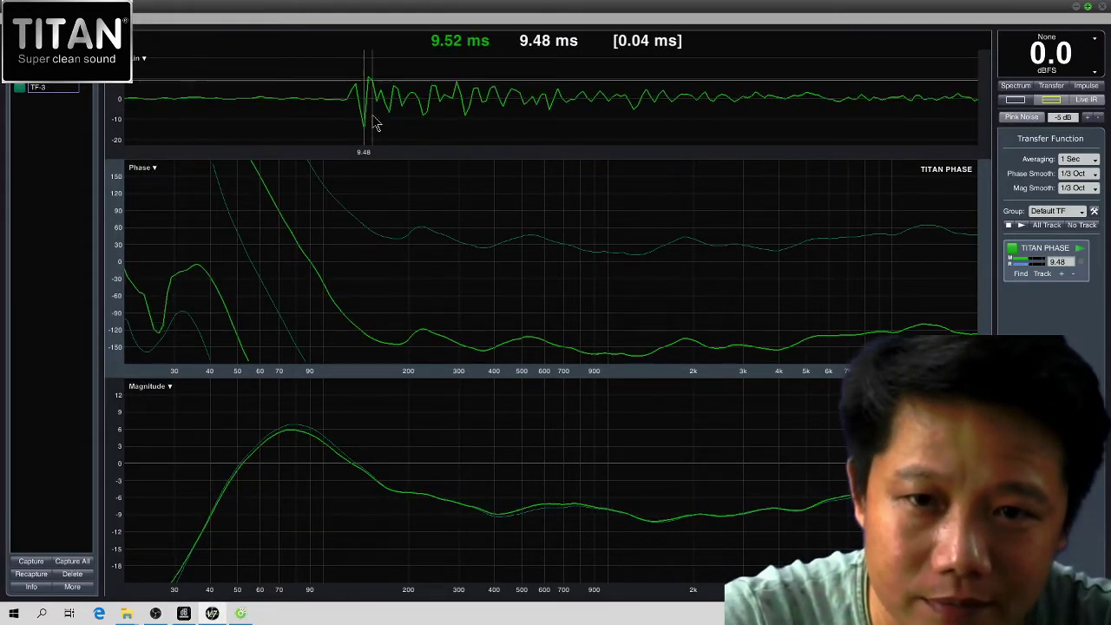
key(space)
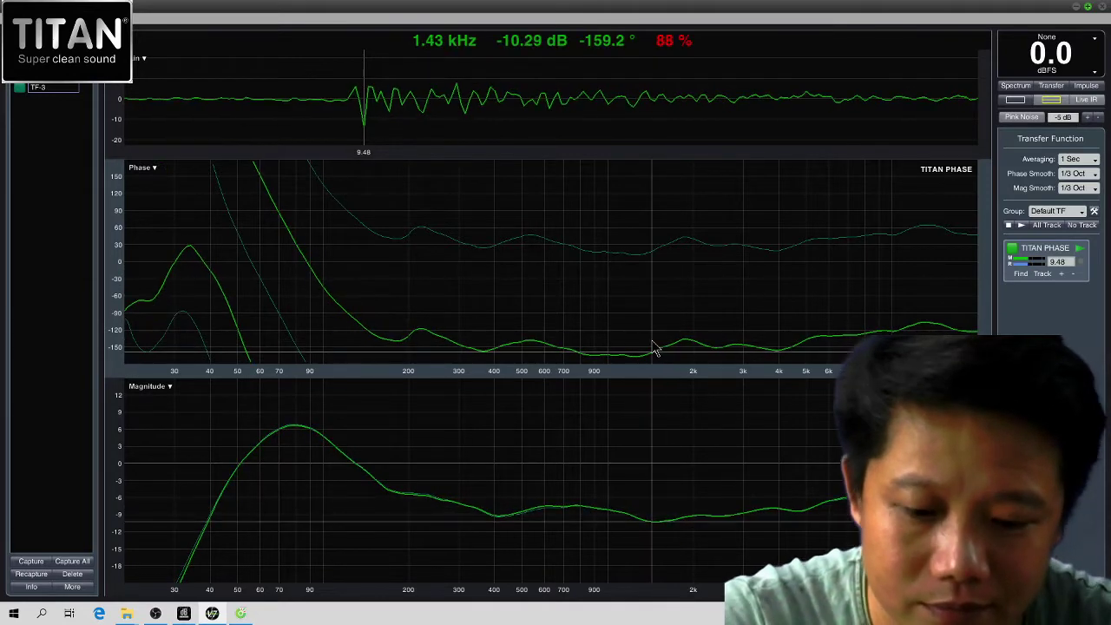
- Restore the Main channel's right output polarity to positive in the audio processor and go back to the Smaart measurement
click(184, 614)
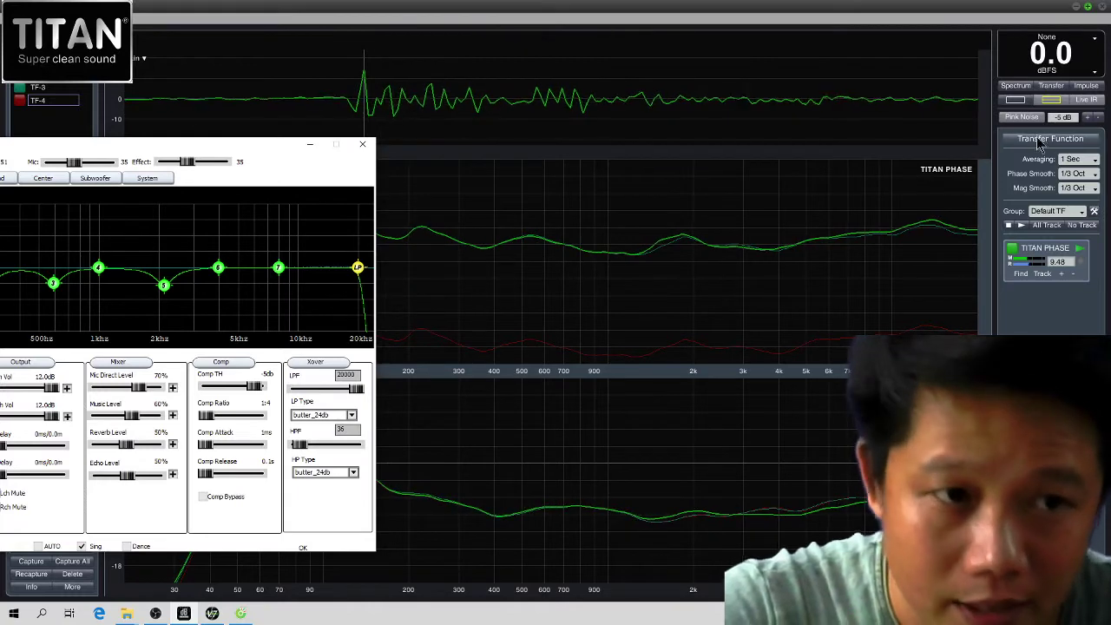
click(339, 136)
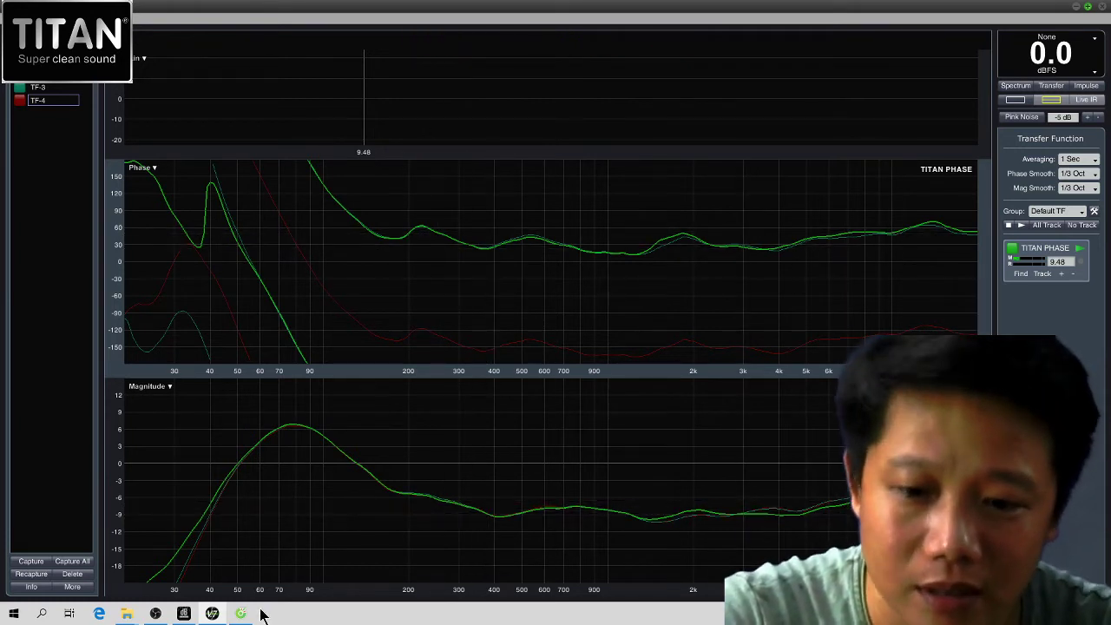
- Measure the phase response again with pink noise against the two captured traces, and close Smaart
mouse_move(216, 614)
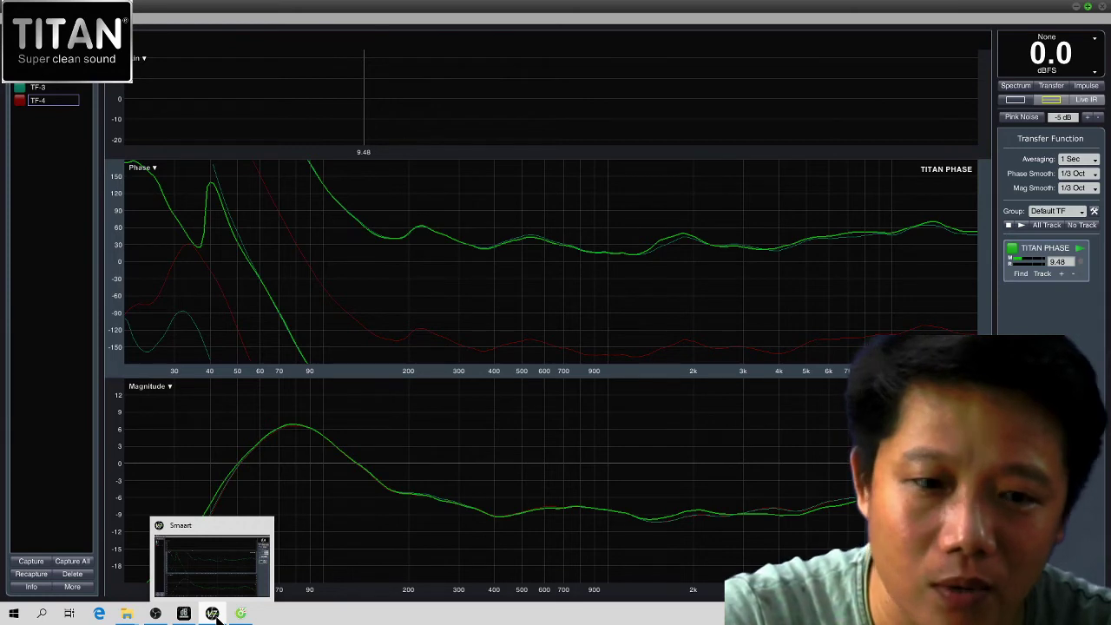
click(216, 614)
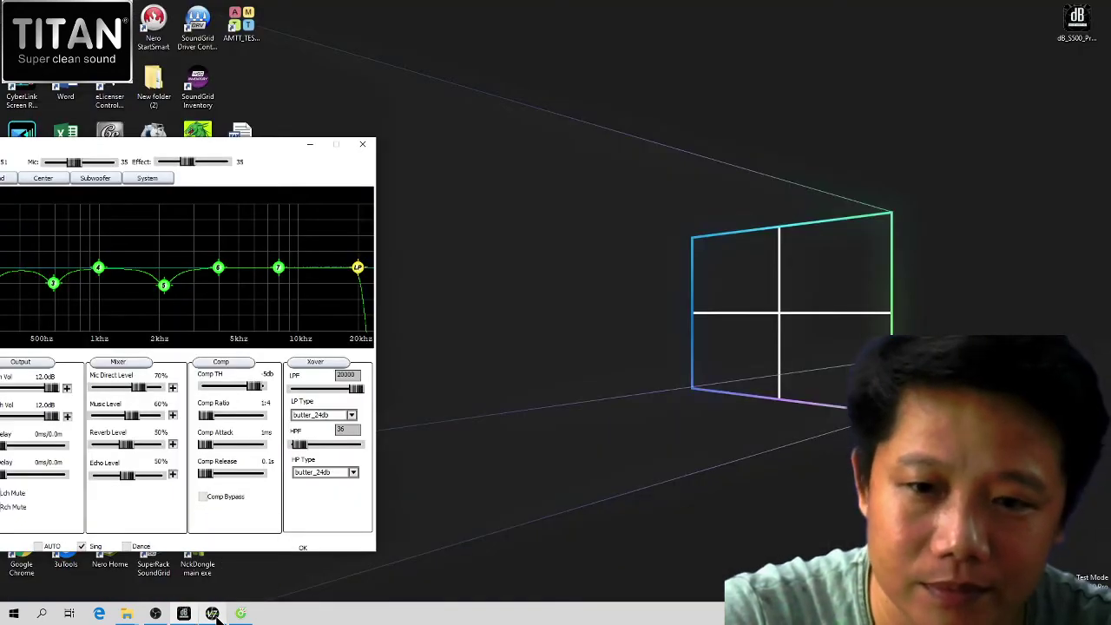
click(214, 615)
click(1020, 119)
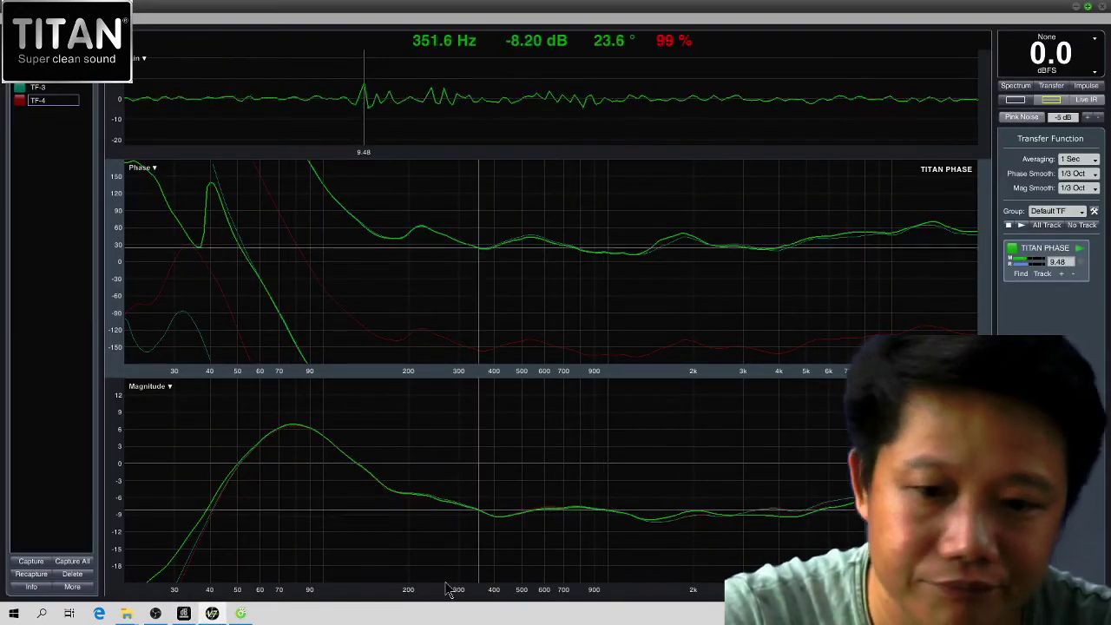
click(183, 613)
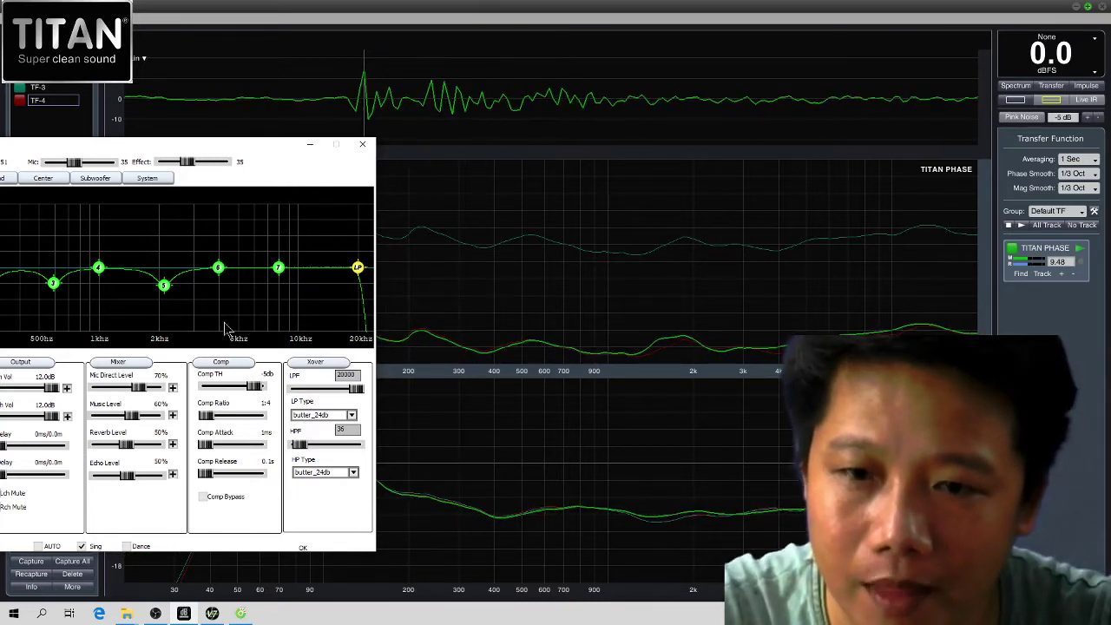
click(1031, 119)
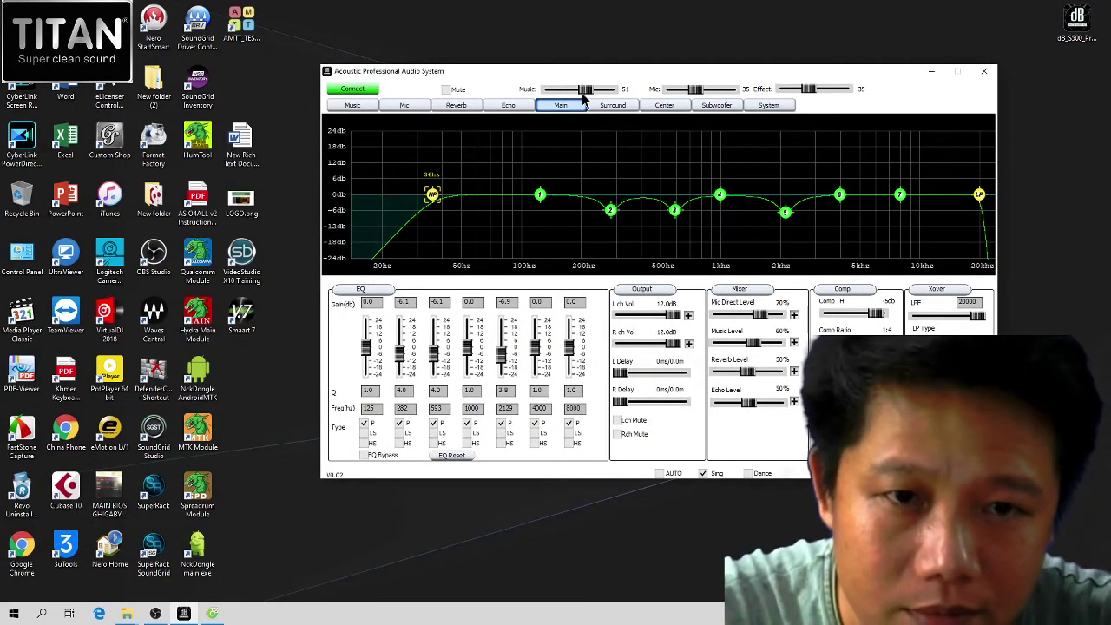
- Switch the music source back to Input1 and lower the music volume to 0
click(352, 105)
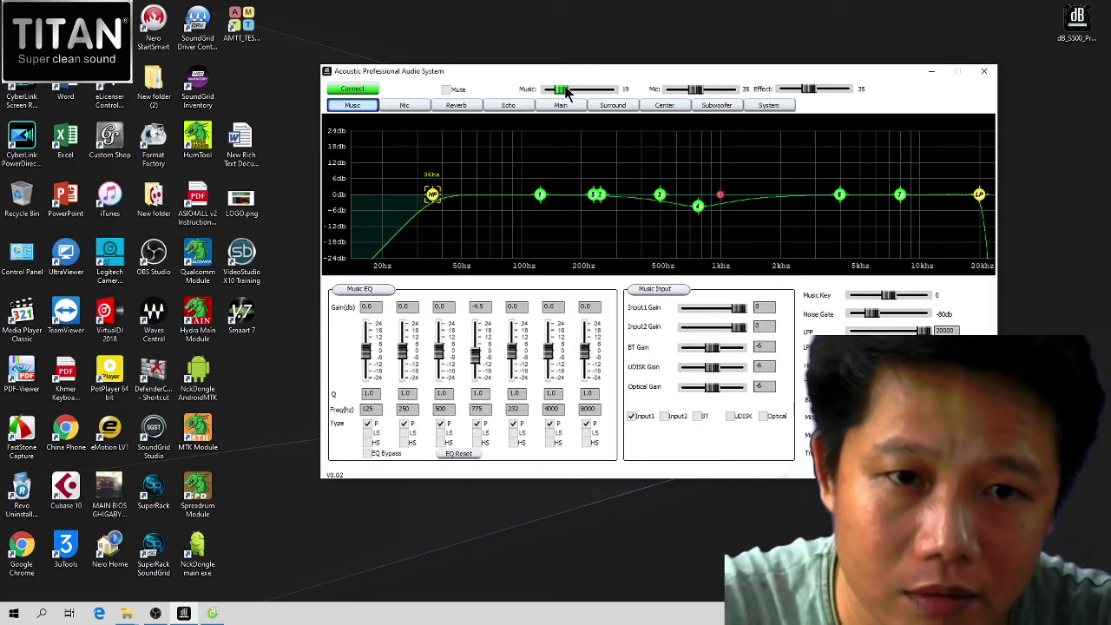
drag(585, 72, 561, 63)
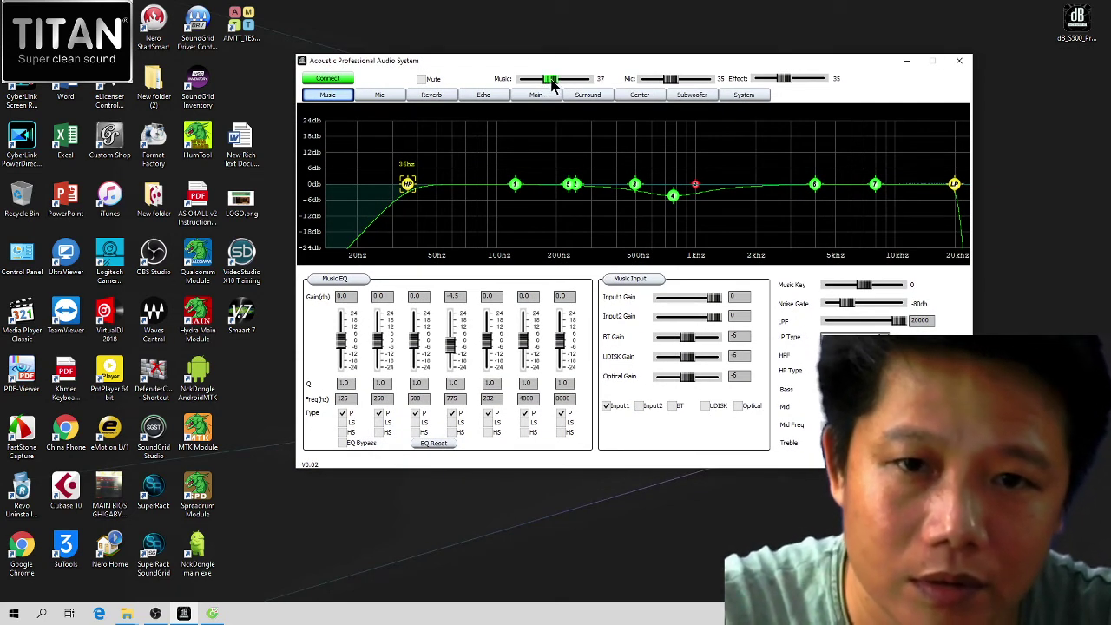
drag(552, 80, 522, 80)
- Set the Reverb channel's high-pass filter to 120 Hz and its low-pass filter to 11561 Hz
click(433, 95)
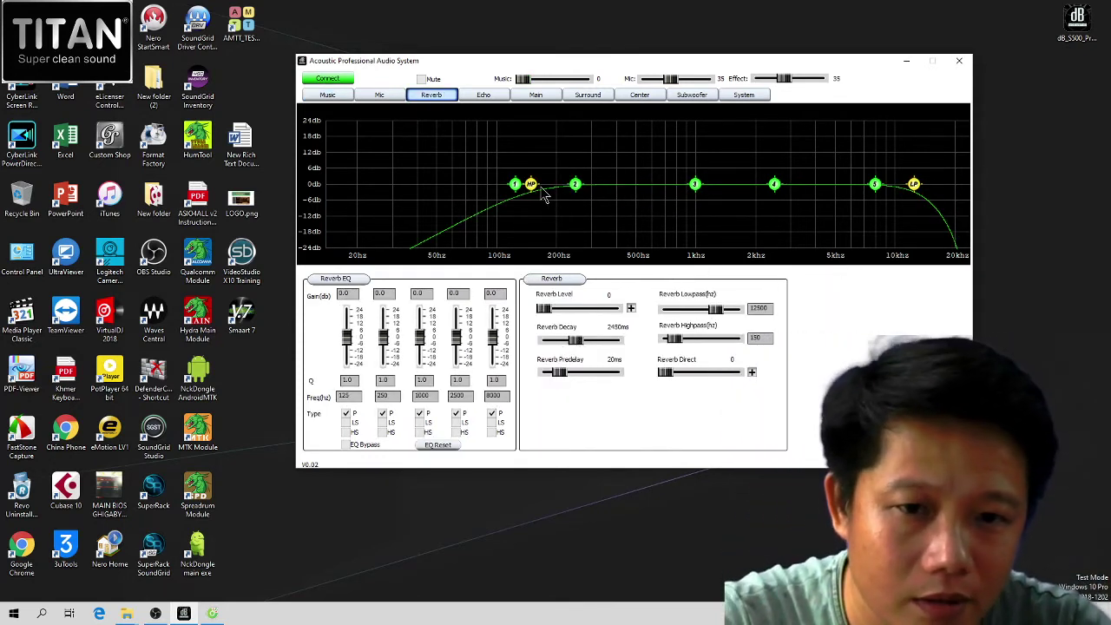
drag(532, 185, 513, 186)
drag(914, 185, 907, 187)
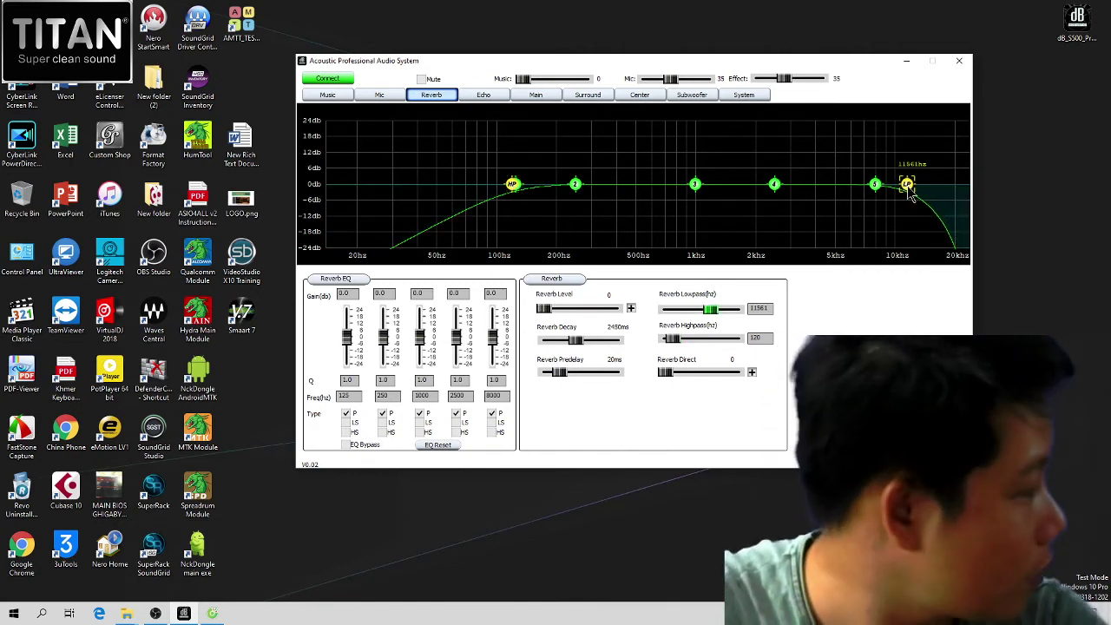
- On the Echo channel, move EQ band 5 to 11484 Hz with 0.4 dB gain and set the low-pass filter to 10528 Hz
click(485, 97)
click(434, 96)
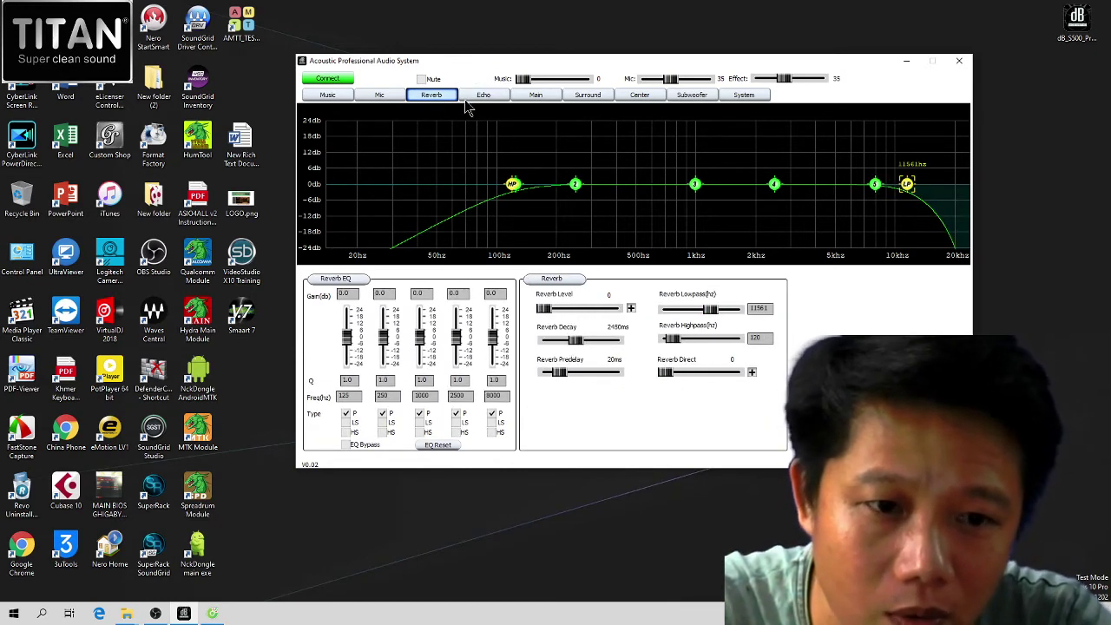
click(485, 97)
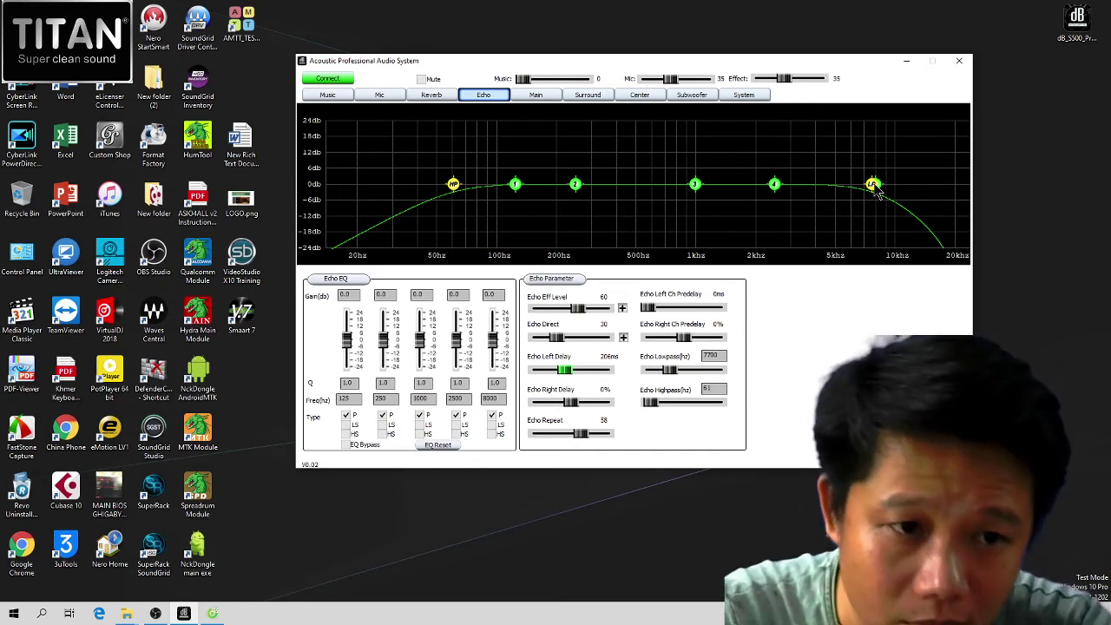
drag(873, 184, 908, 196)
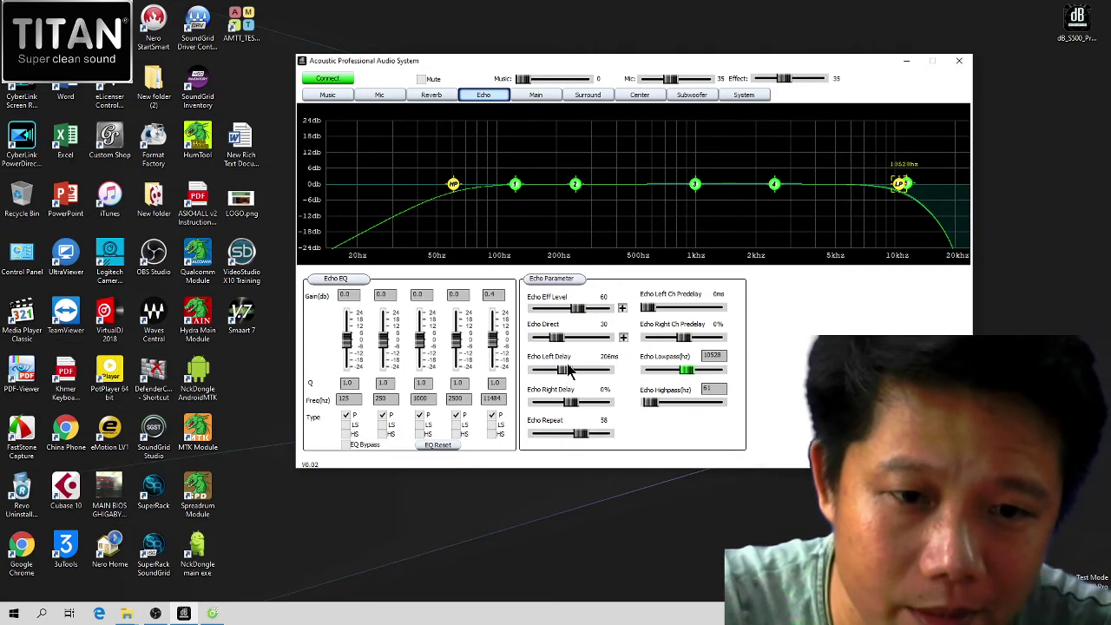
drag(668, 62, 675, 84)
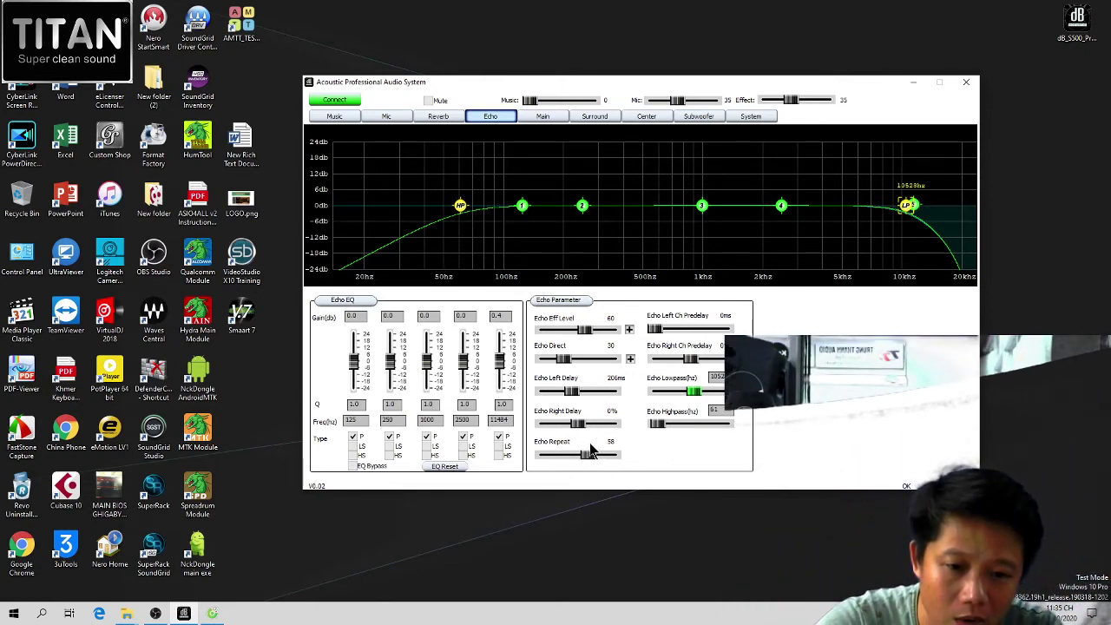
- Set the Reverb channel's decay to 3537 ms, its level to 55 and its predelay to 47 ms
click(442, 116)
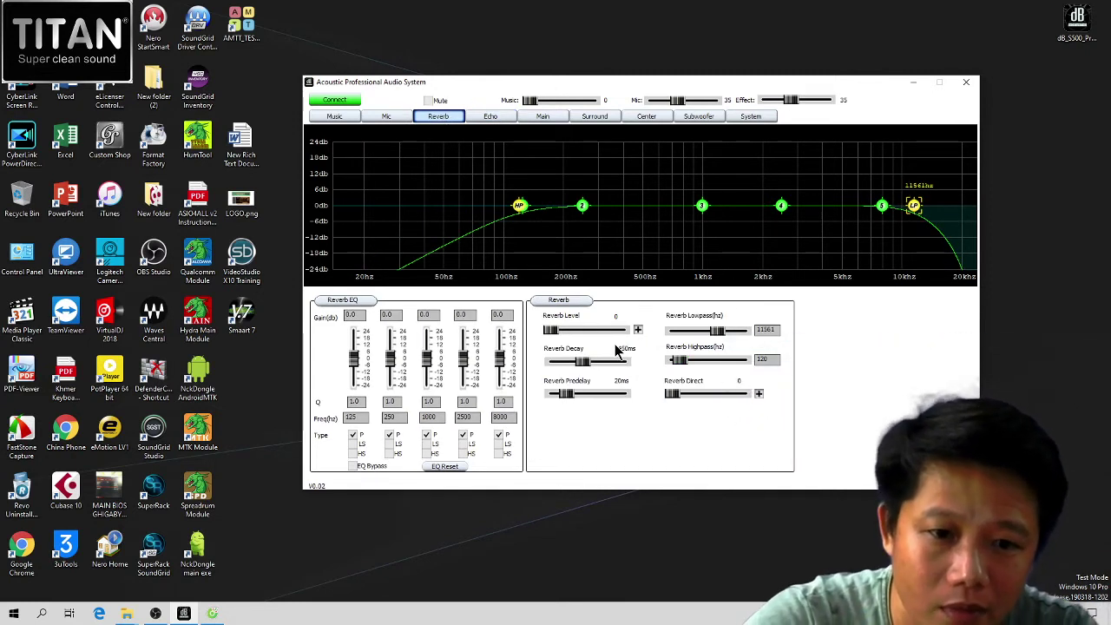
drag(582, 361, 582, 365)
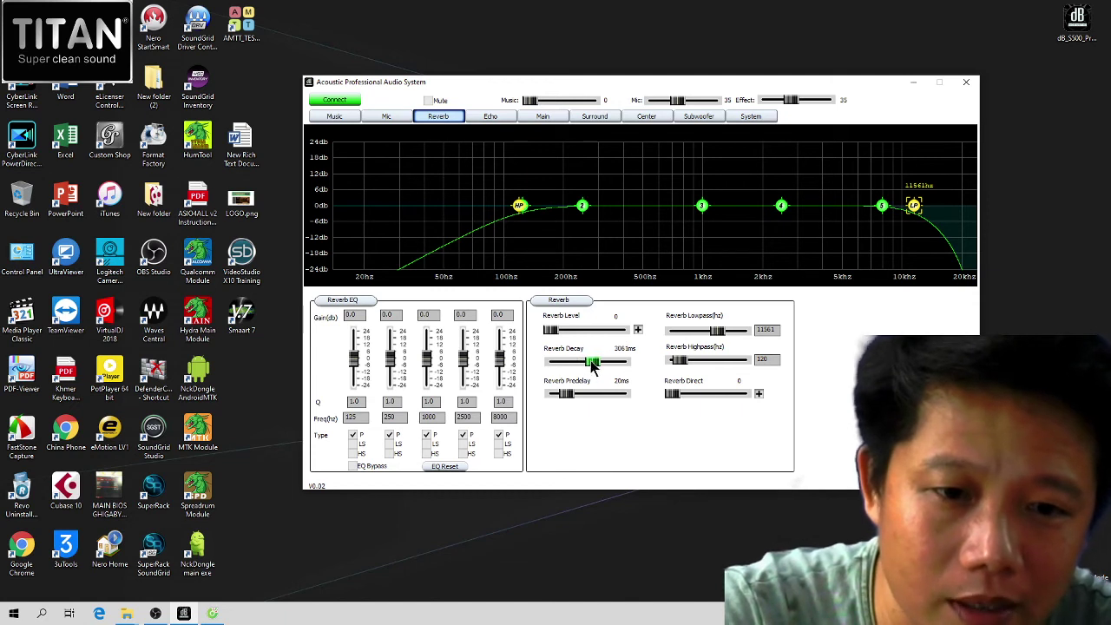
drag(595, 366, 601, 361)
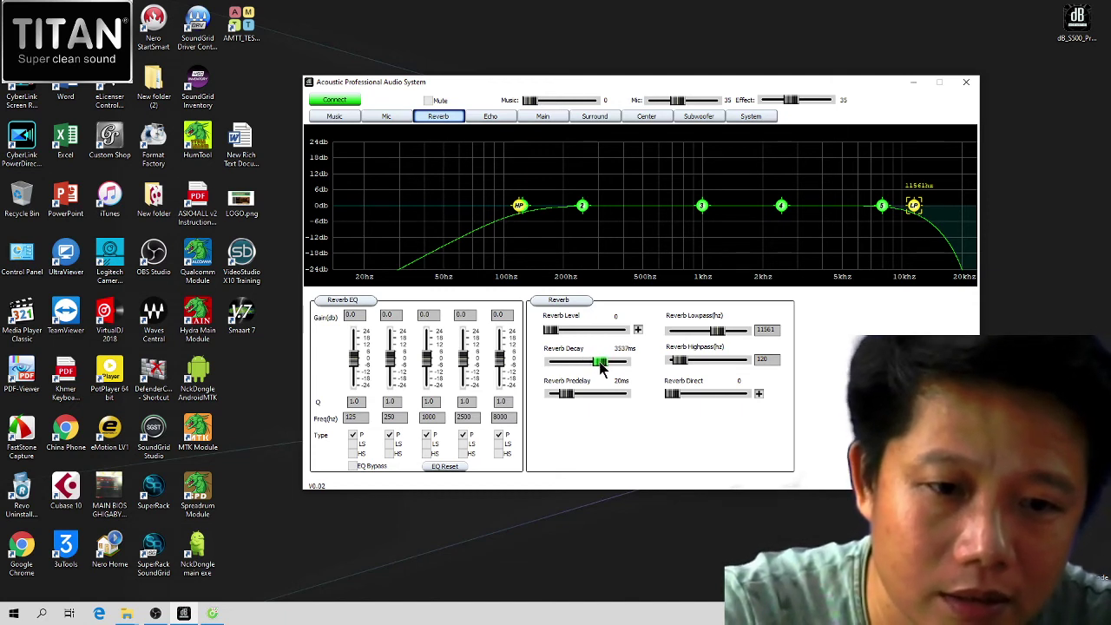
click(570, 331)
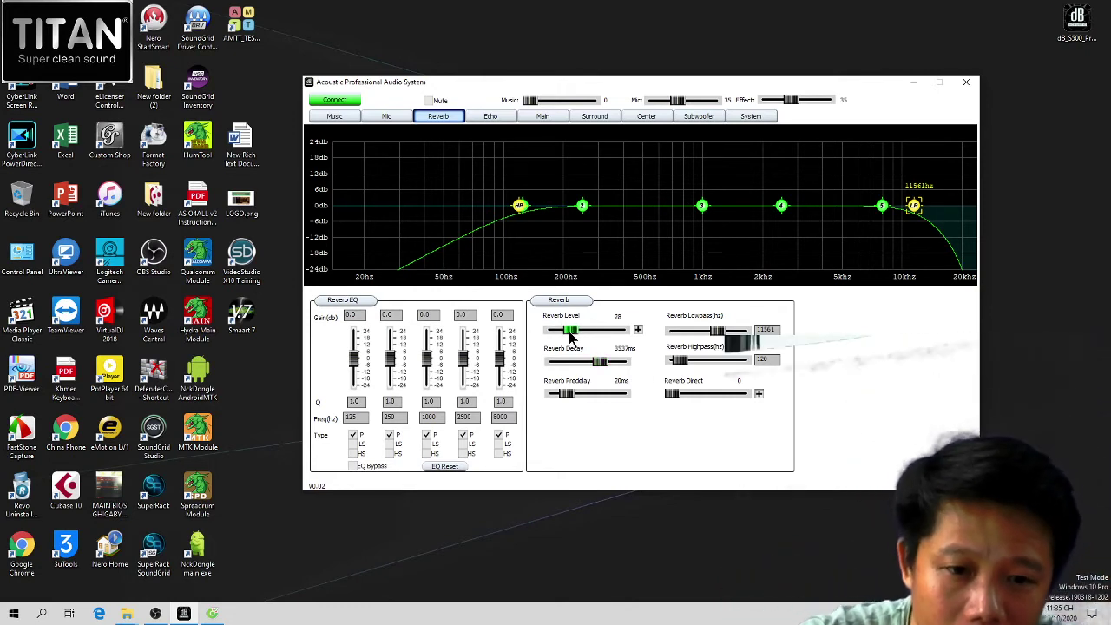
drag(569, 335, 590, 334)
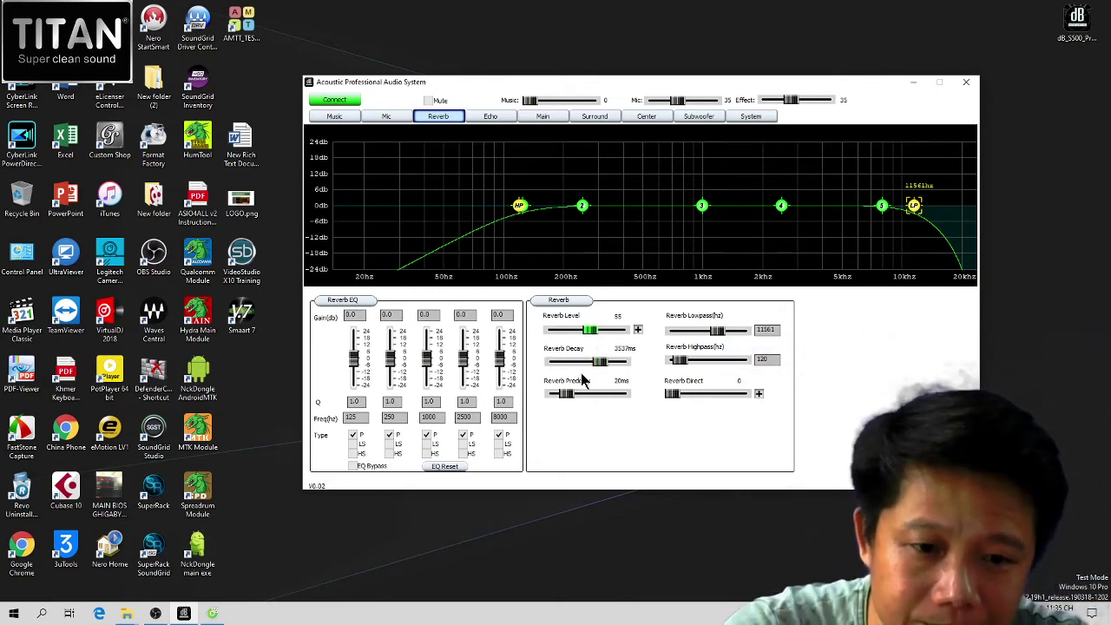
mouse_move(568, 393)
mouse_down()
mouse_move(590, 395)
mouse_move(552, 395)
mouse_move(578, 398)
mouse_up()
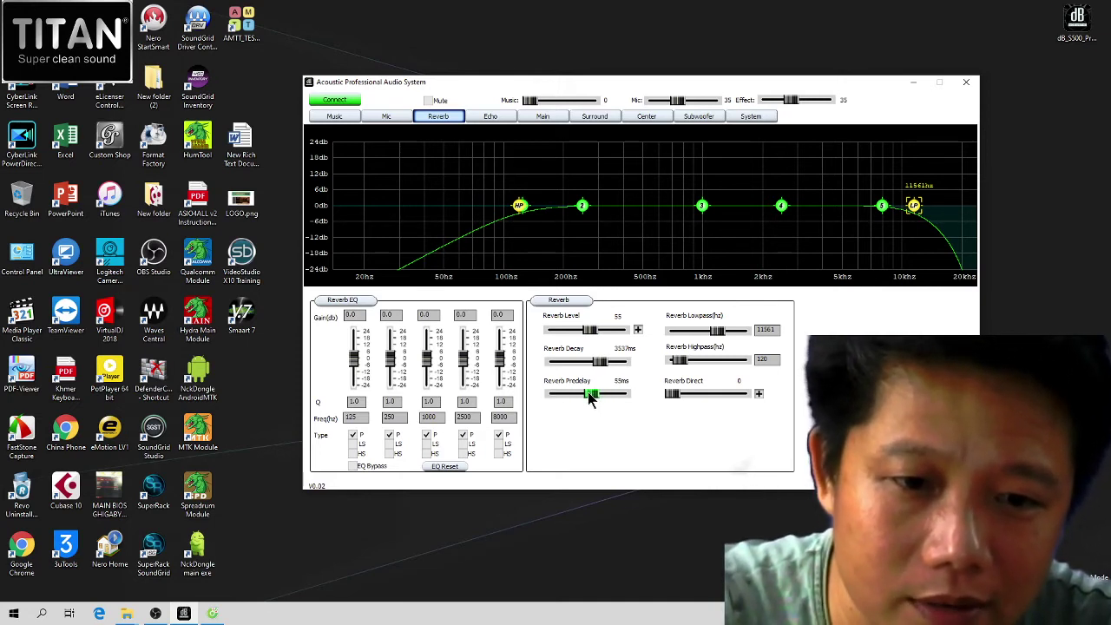
drag(581, 397, 586, 394)
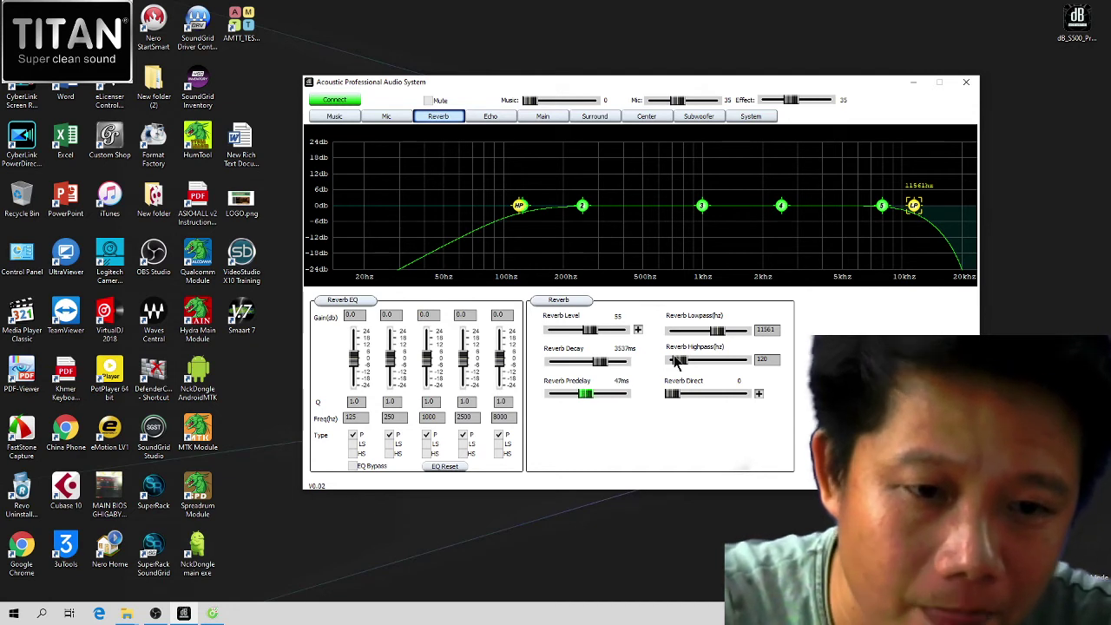
- Change the Reverb channel's high-pass filter to 172 Hz and its low-pass filter to 16000 Hz
drag(679, 361, 731, 332)
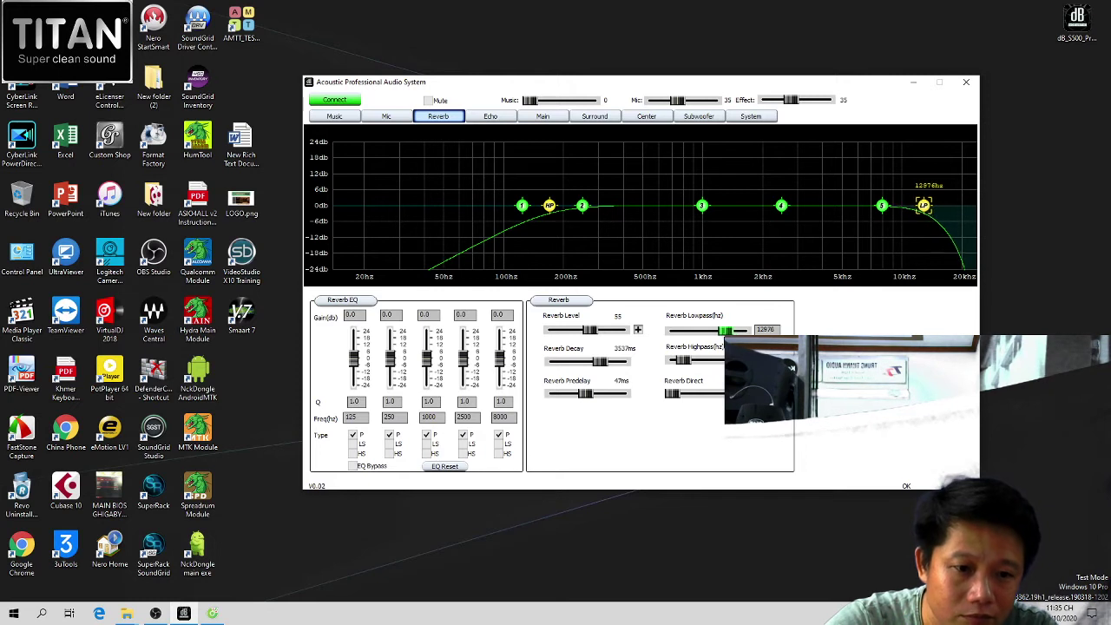
mouse_move(922, 206)
mouse_down()
mouse_move(937, 206)
mouse_move(885, 211)
mouse_move(942, 206)
mouse_up()
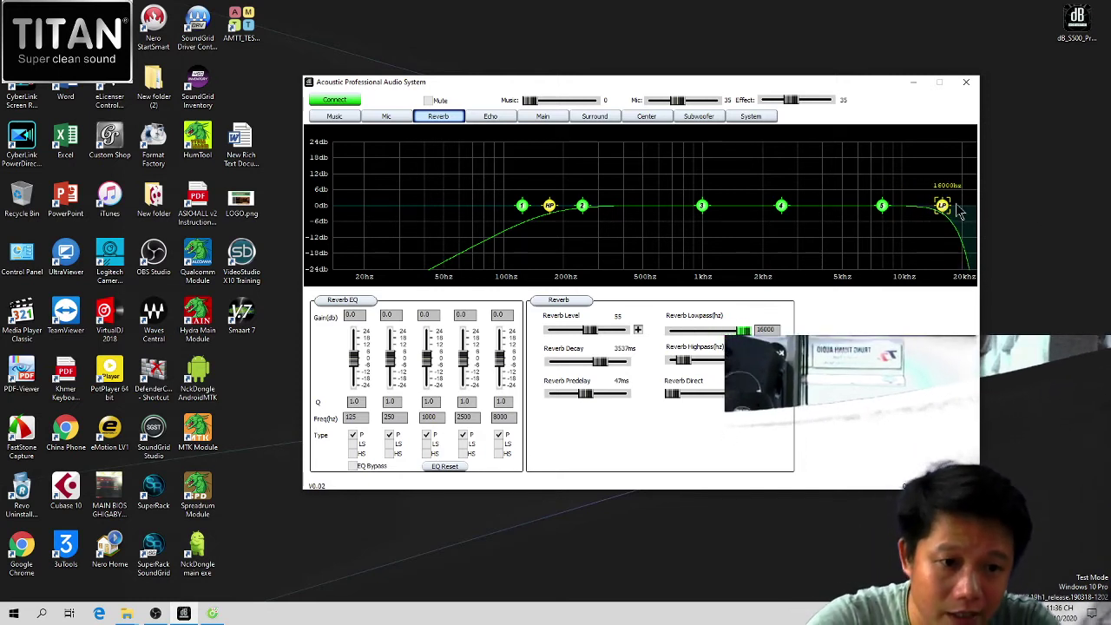
click(692, 360)
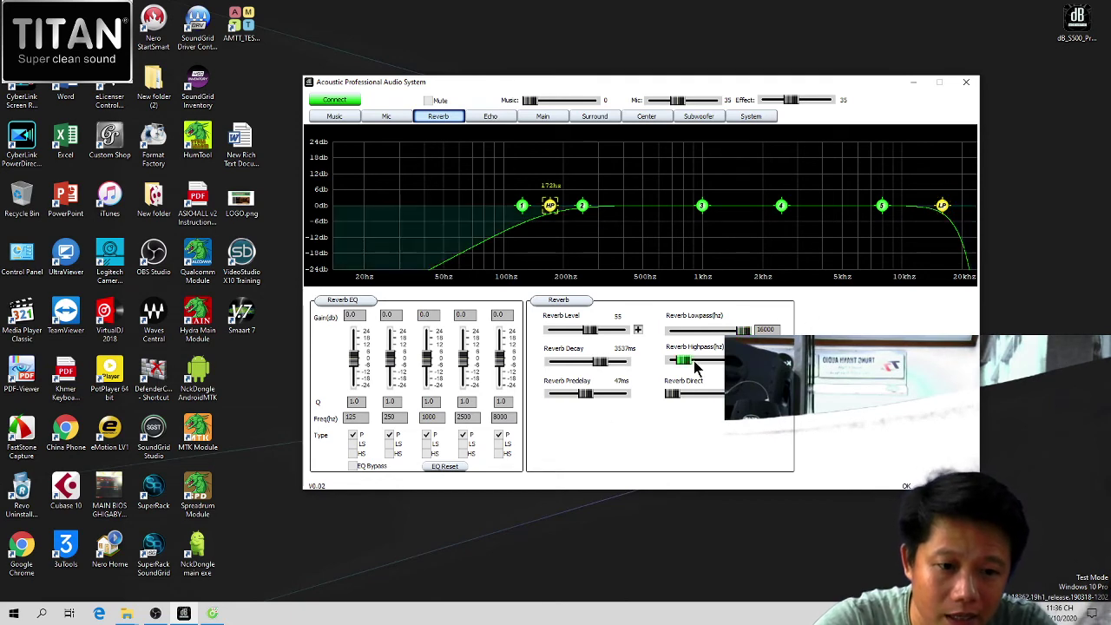
- In the system volume configuration, set music maximum 58 and initial 40, mic maximum 50 and initial 36, and effect initial level 30
click(751, 118)
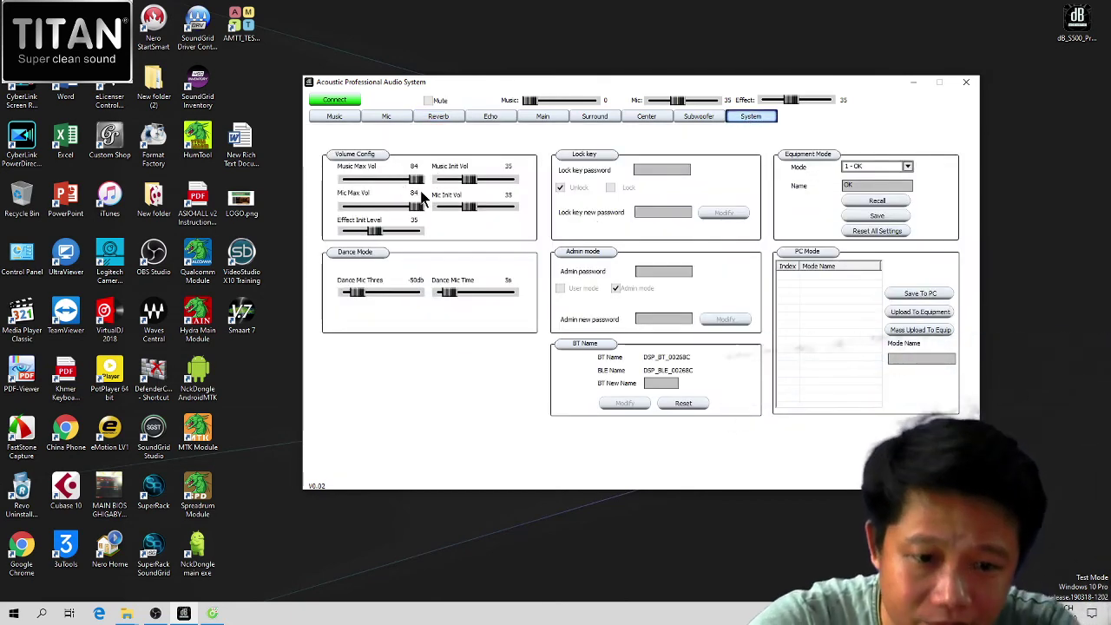
drag(417, 180, 401, 182)
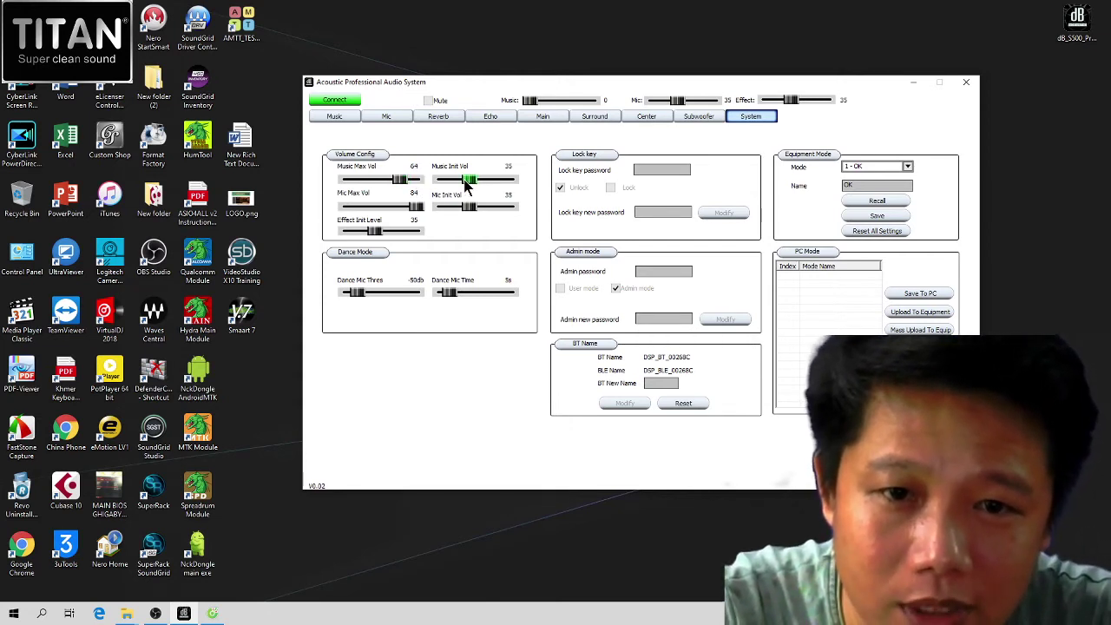
drag(464, 181, 404, 185)
drag(466, 208, 387, 211)
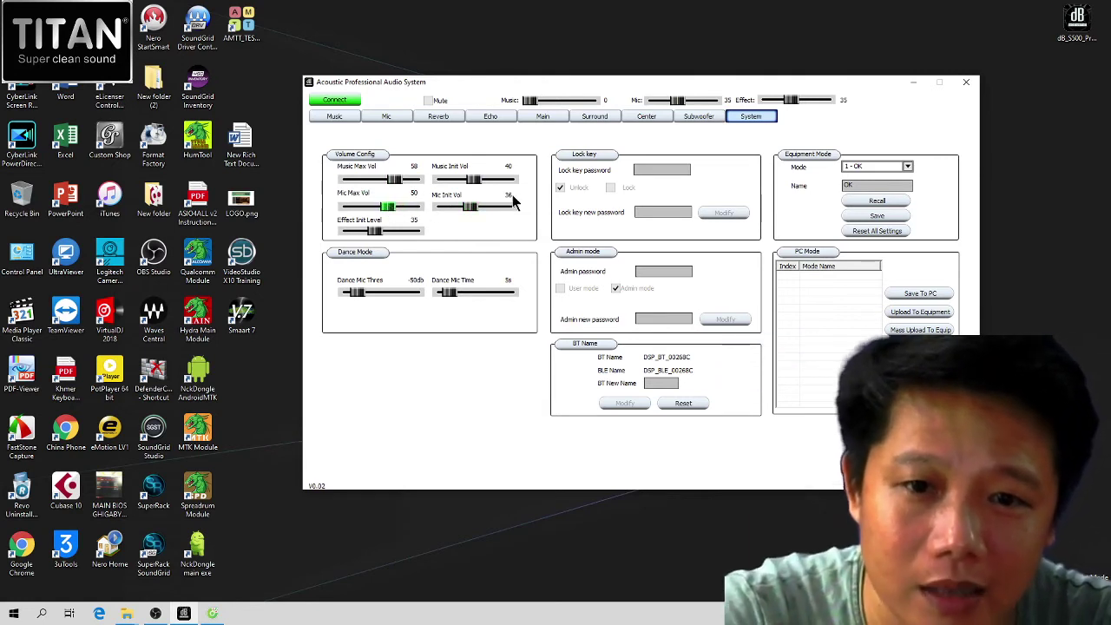
click(350, 230)
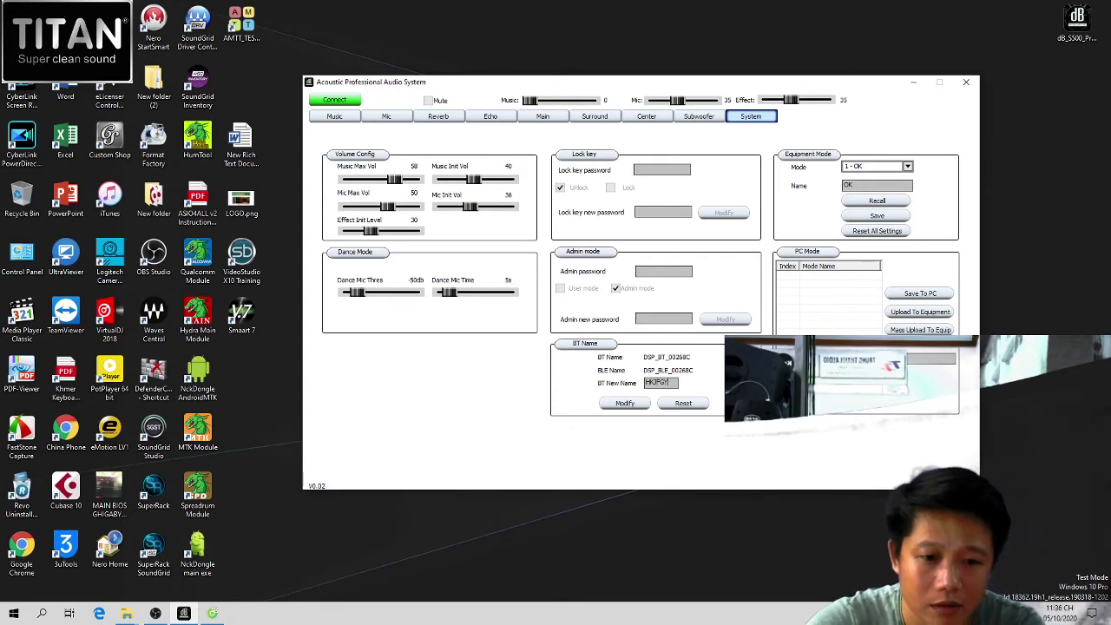
- Replace the new Bluetooth name entry with TITAN 55 and apply the name change
key(BackSpace)
key(BackSpace)
key(BackSpace)
key(BackSpace)
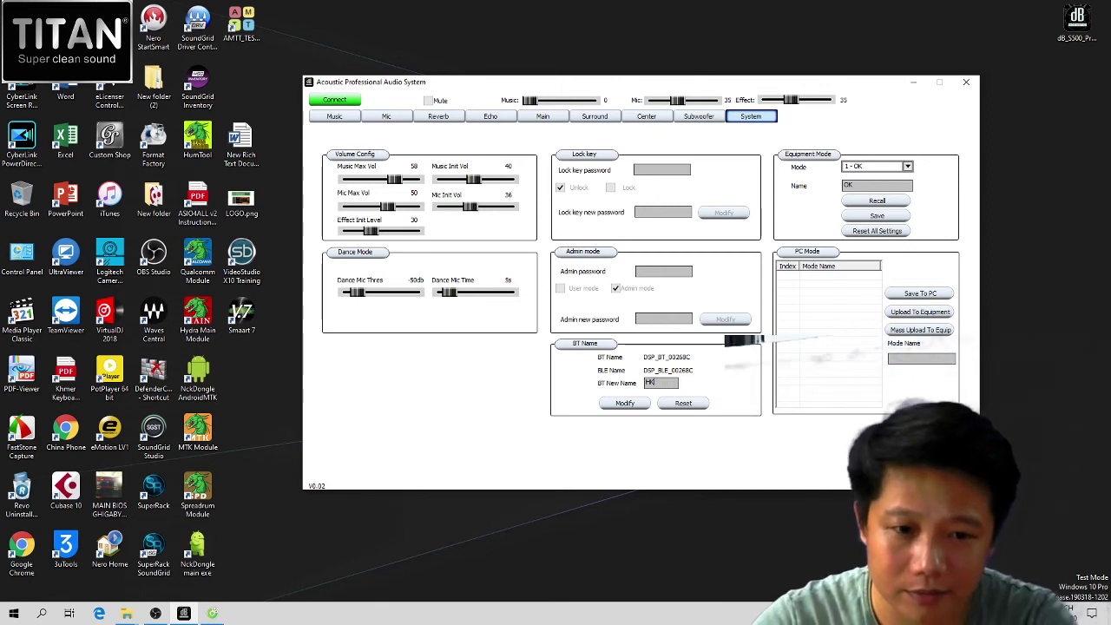
key(BackSpace)
key(BackSpace)
text(TITAN)
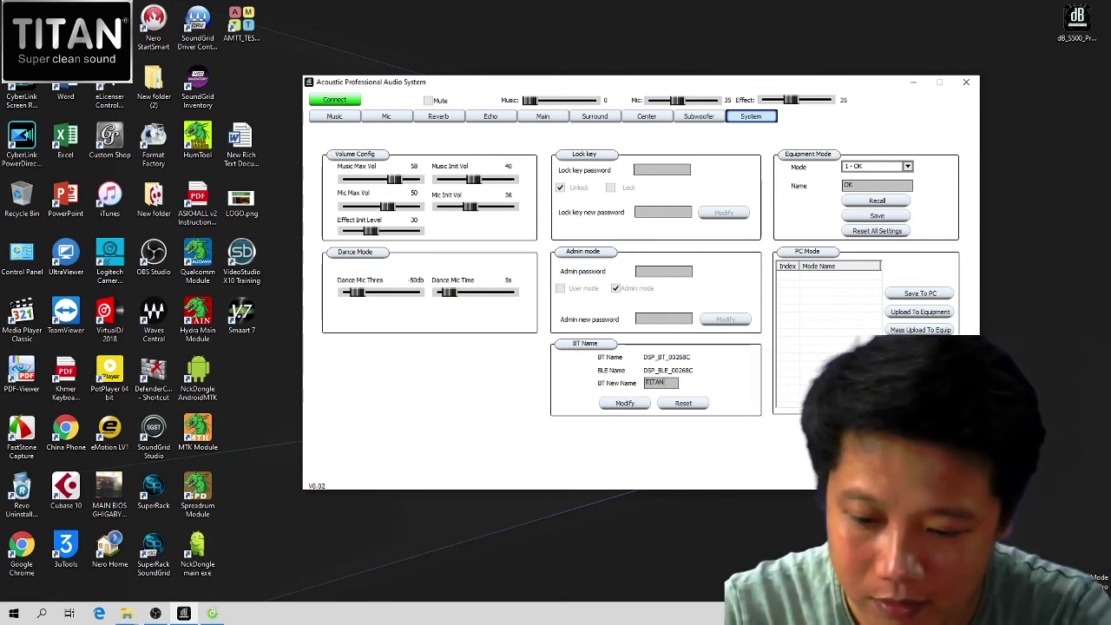
text( 55)
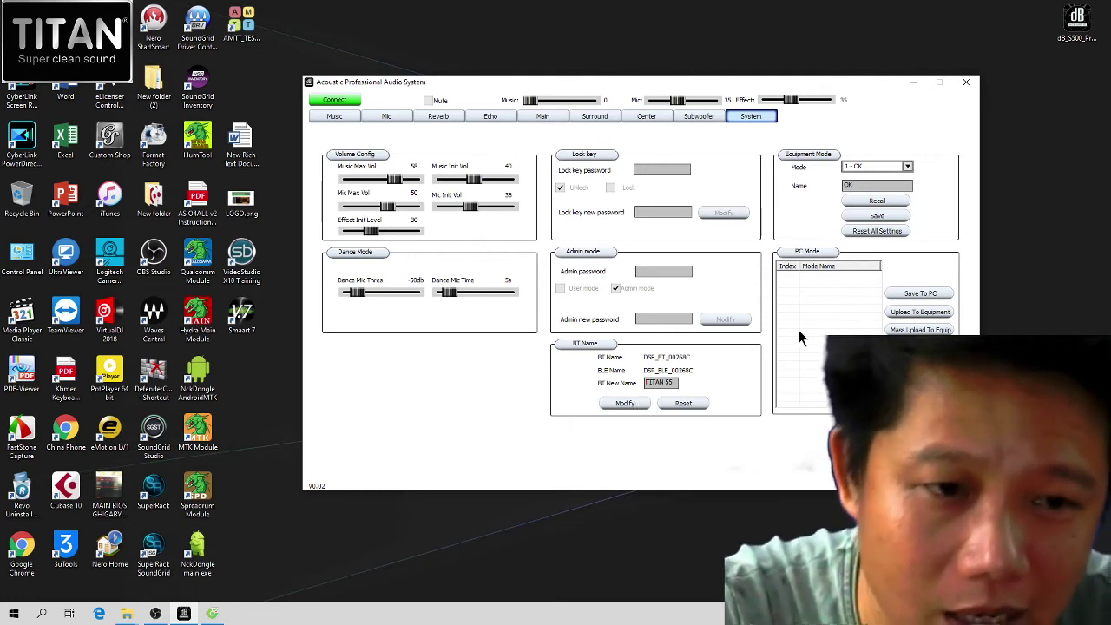
click(645, 402)
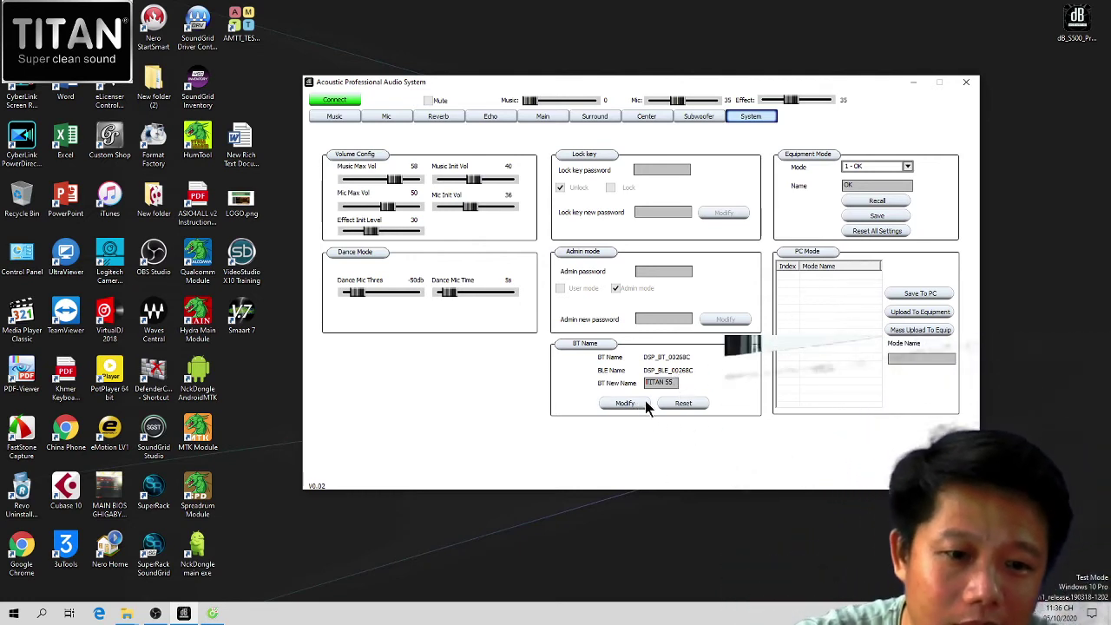
- Rename equipment mode 1 as TITAN 1 and save the current settings to it
click(907, 166)
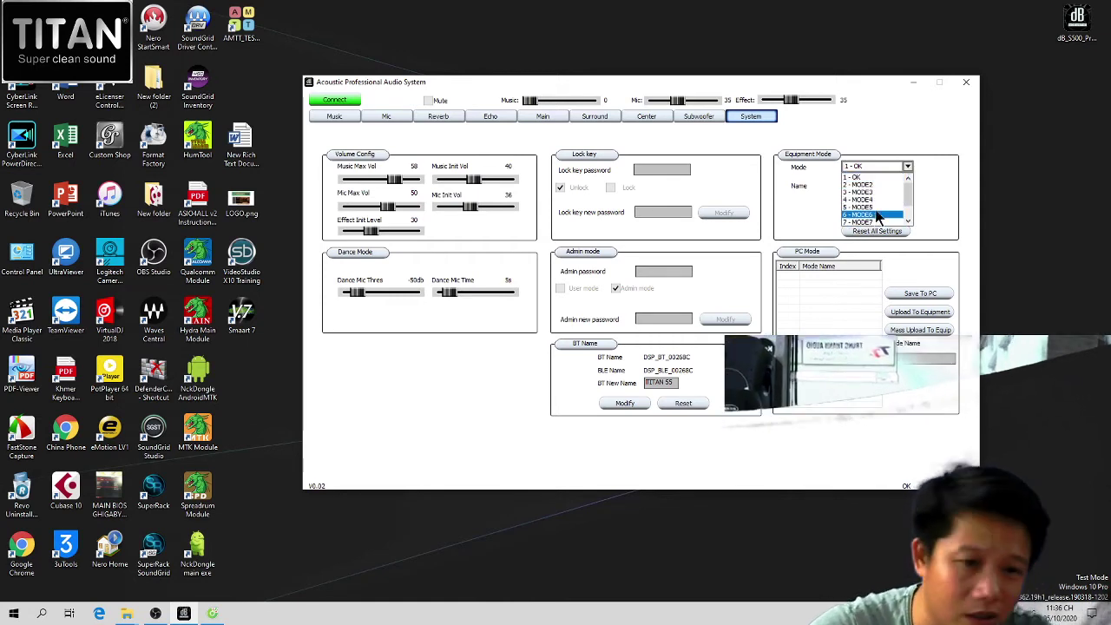
click(859, 177)
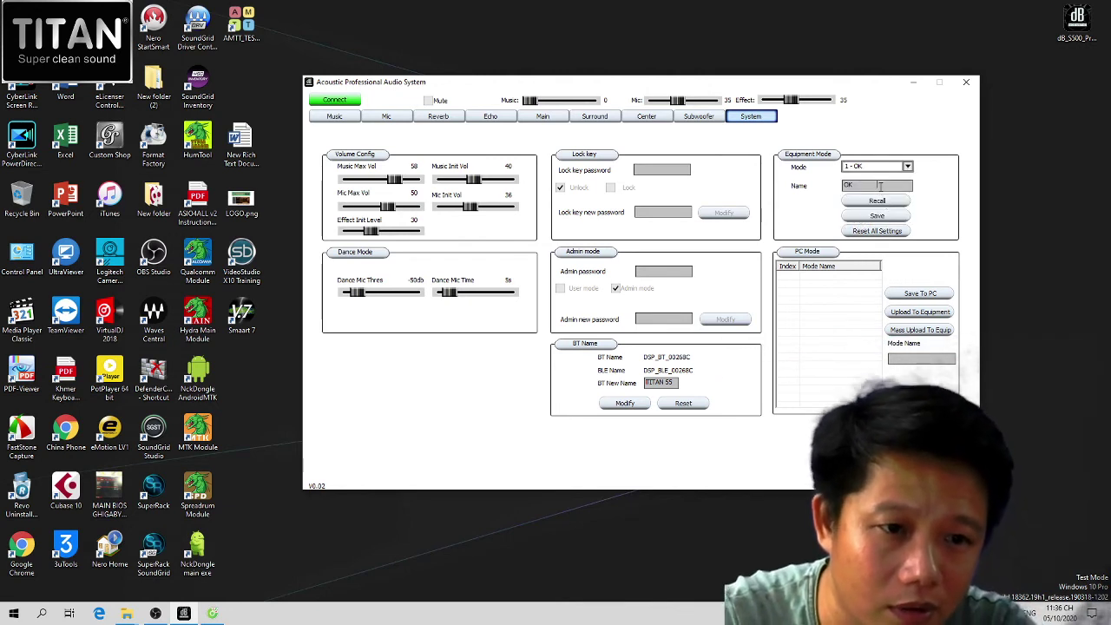
double_click(876, 185)
text(TITAN 1)
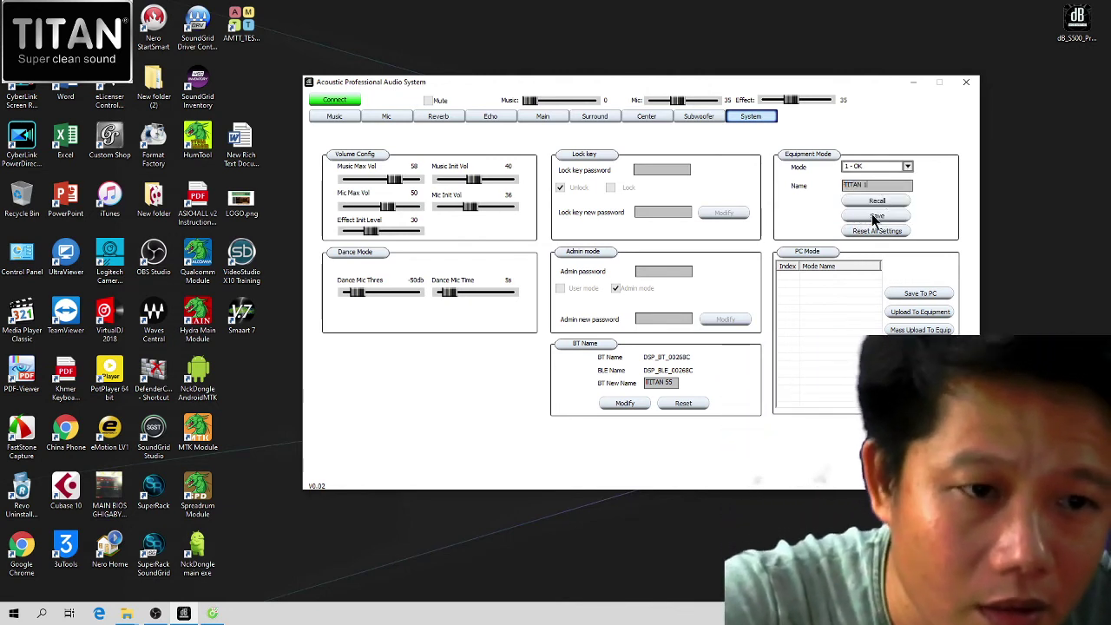
click(874, 216)
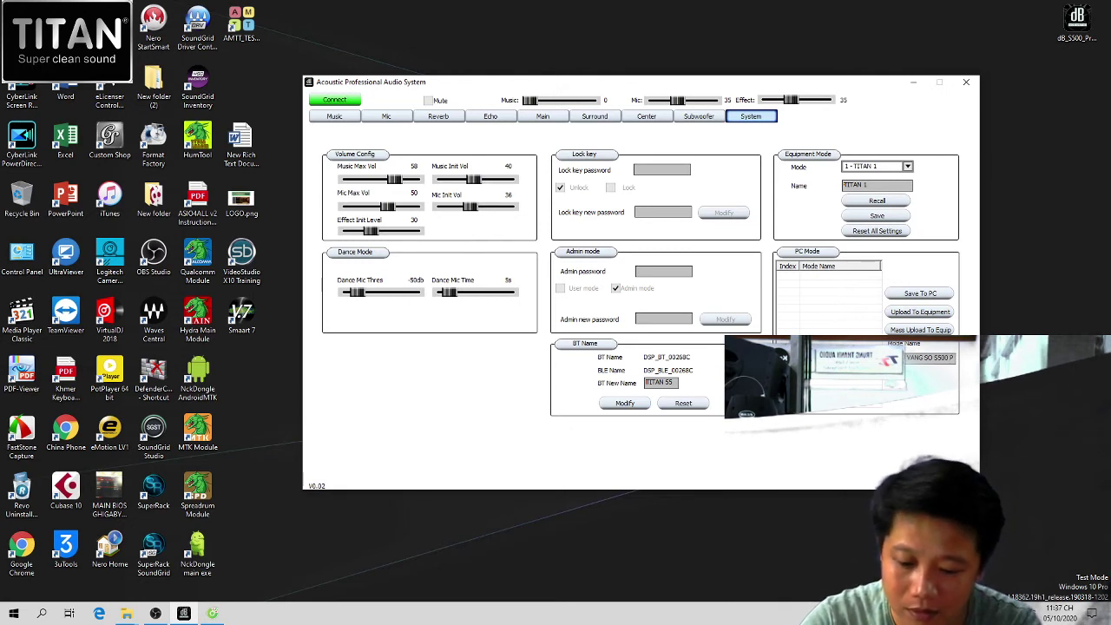
- Save the settings to the PC under the mode name CO BAN VANG SO S500 PRO GIA DINH and list the equipment modes
text(DINH)
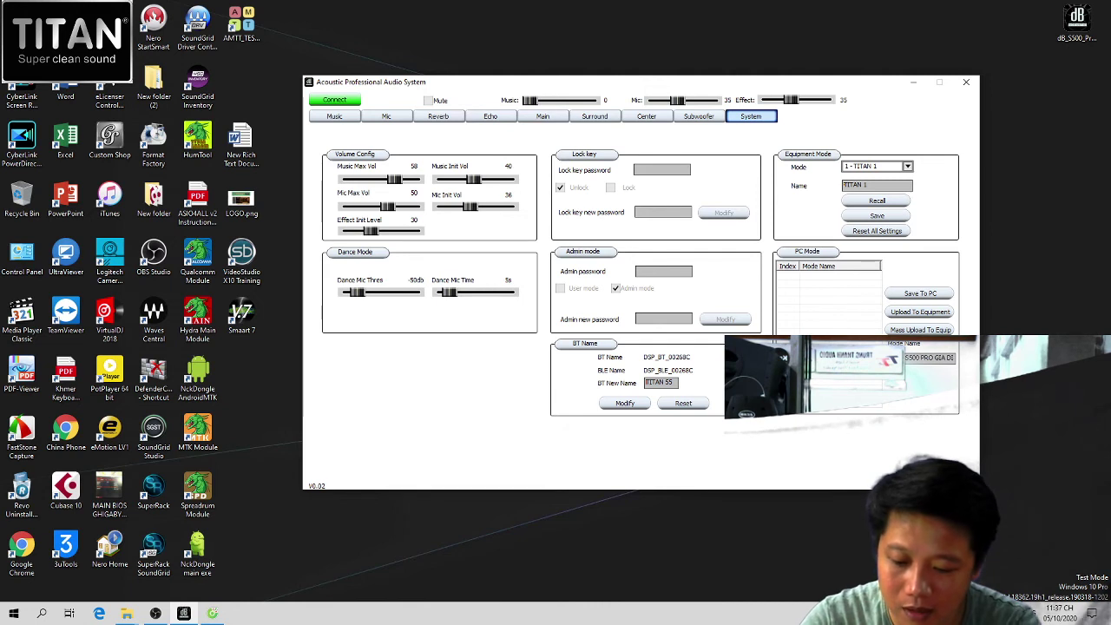
click(932, 296)
click(680, 305)
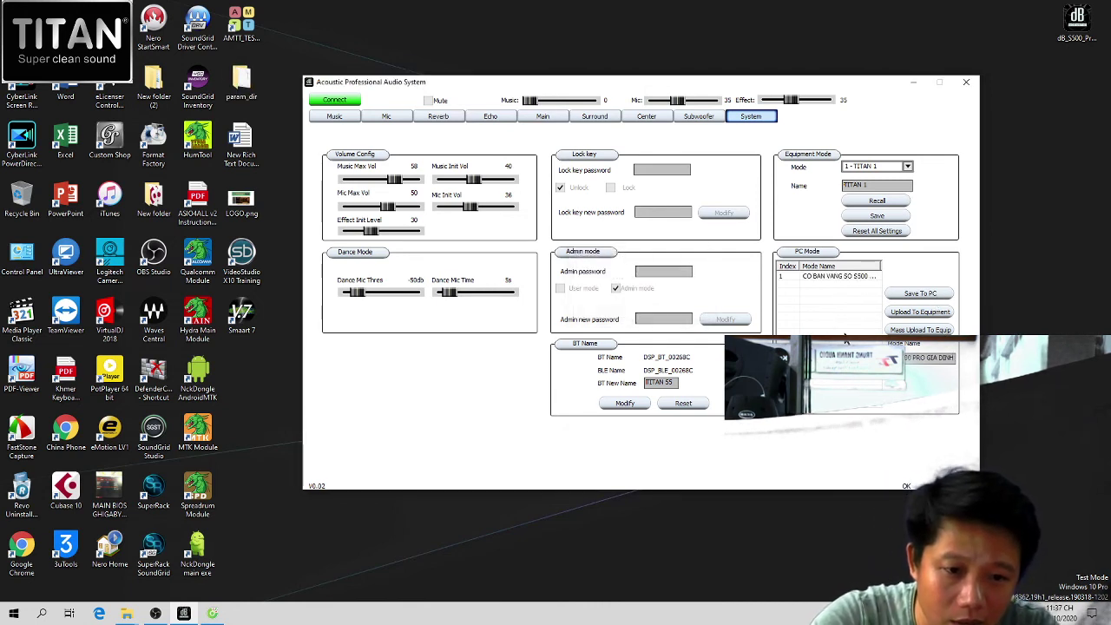
click(832, 279)
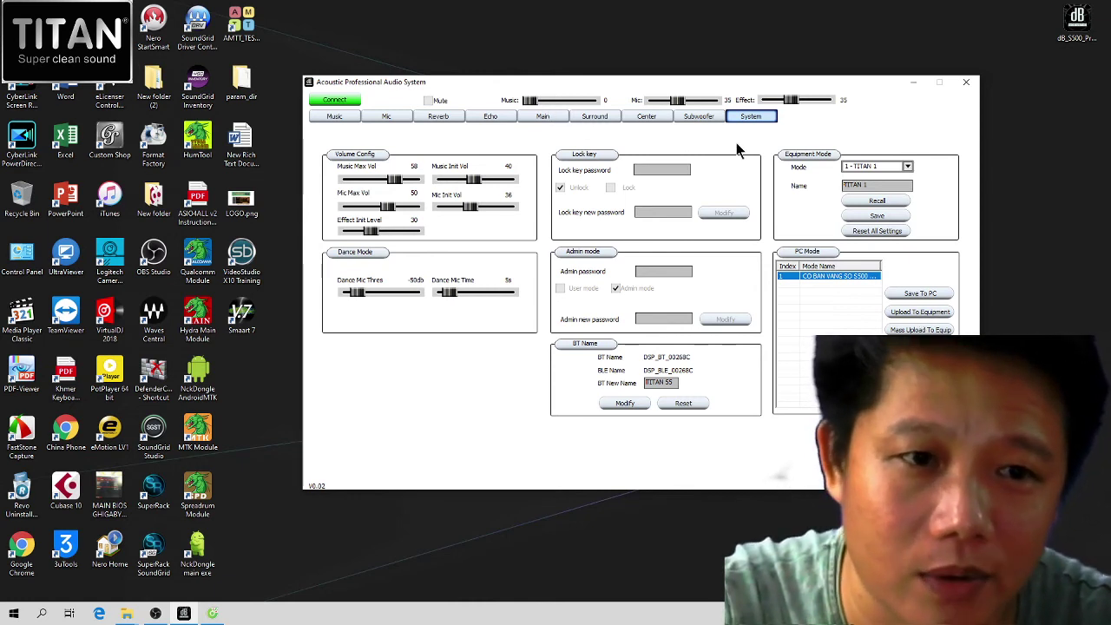
click(905, 166)
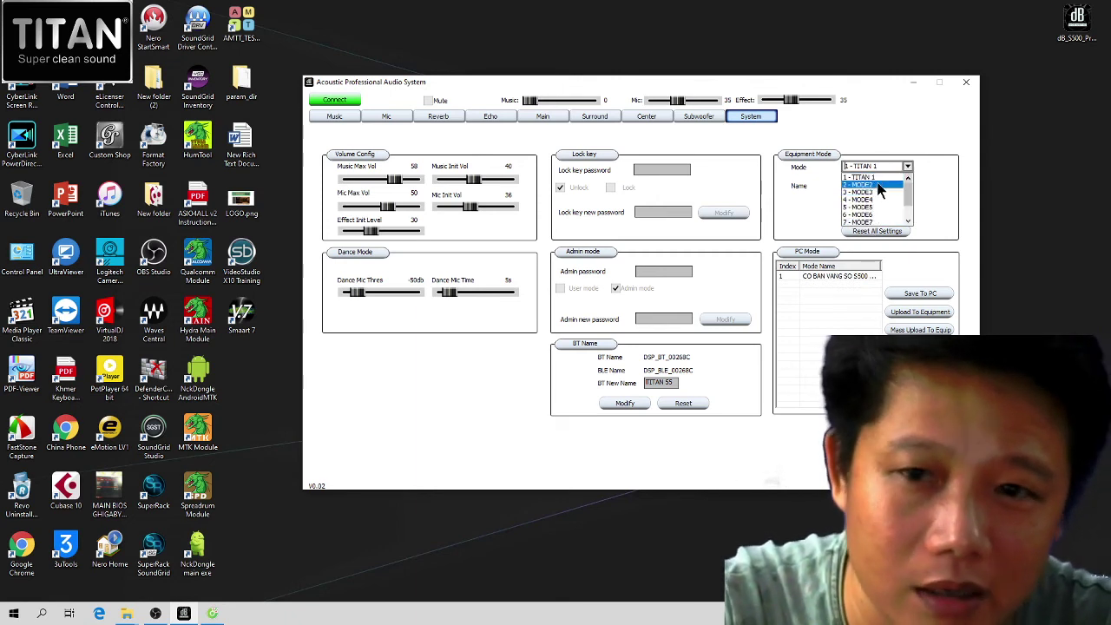
- Switch to the browser, look through the image results for VANG SO S500 PRO, and return to the audio processor software
click(213, 612)
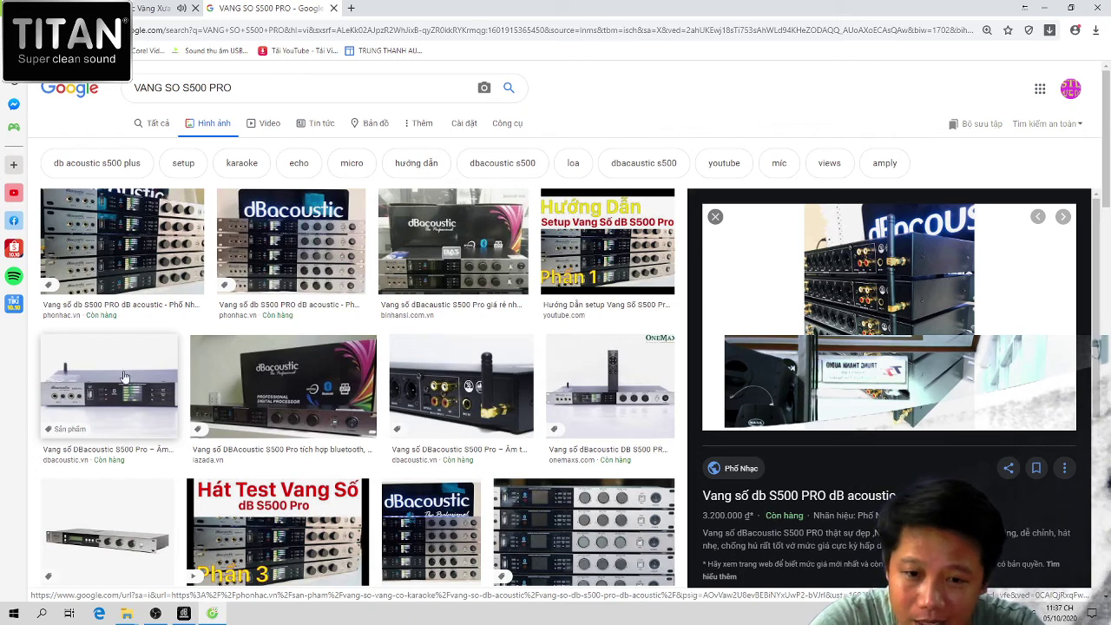
scroll(286, 286, down, 2)
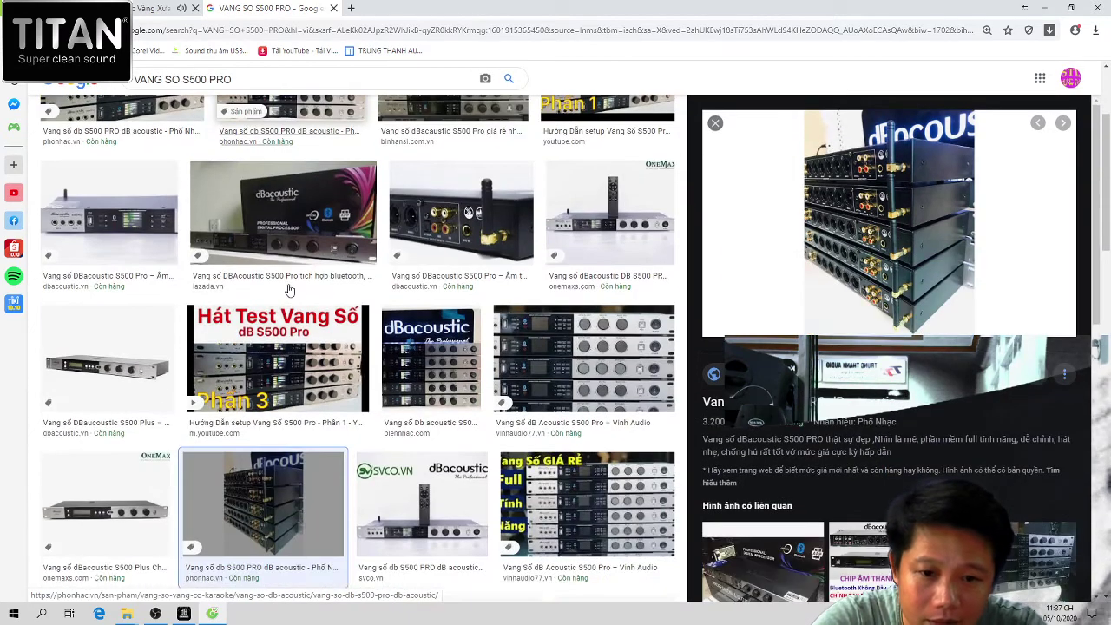
scroll(286, 287, up, 1)
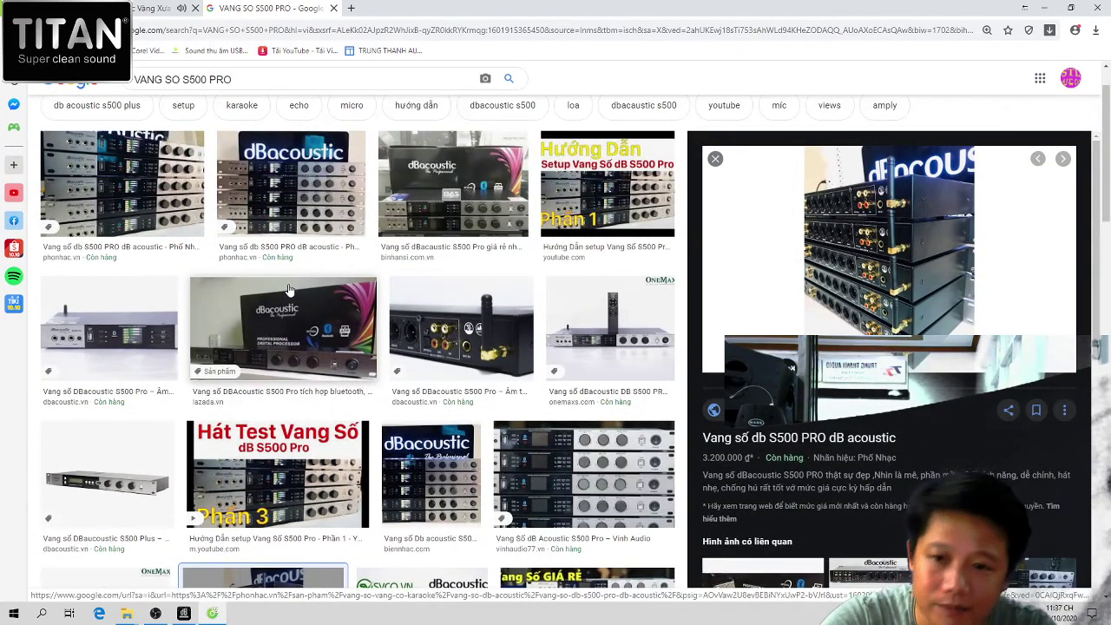
scroll(289, 289, up, 1)
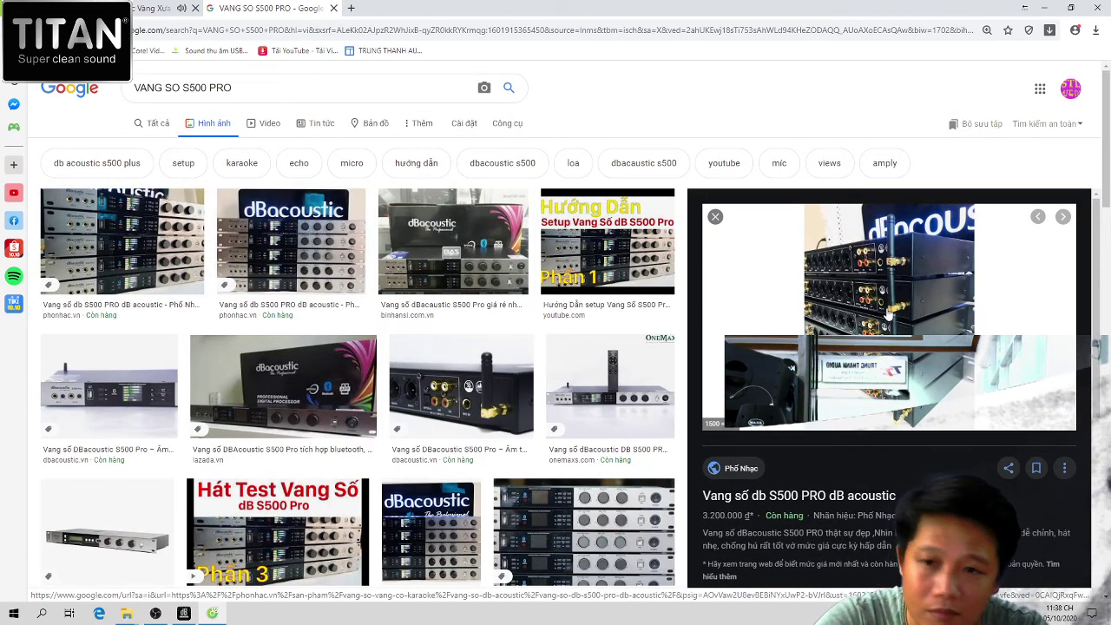
click(1046, 9)
right_click(616, 8)
click(647, 36)
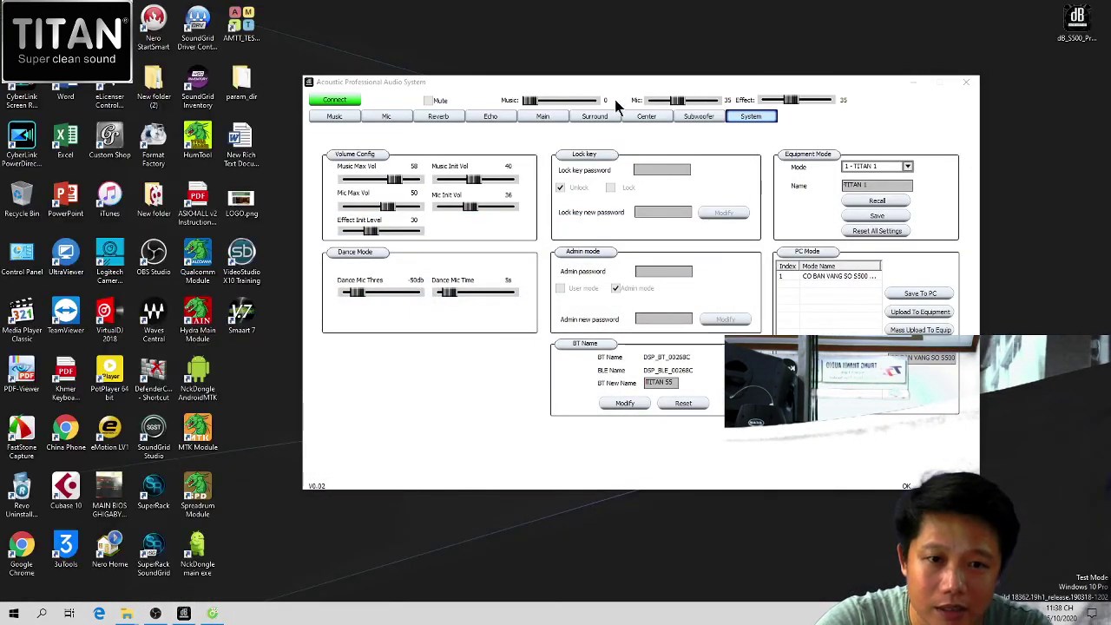
right_click(616, 8)
click(661, 36)
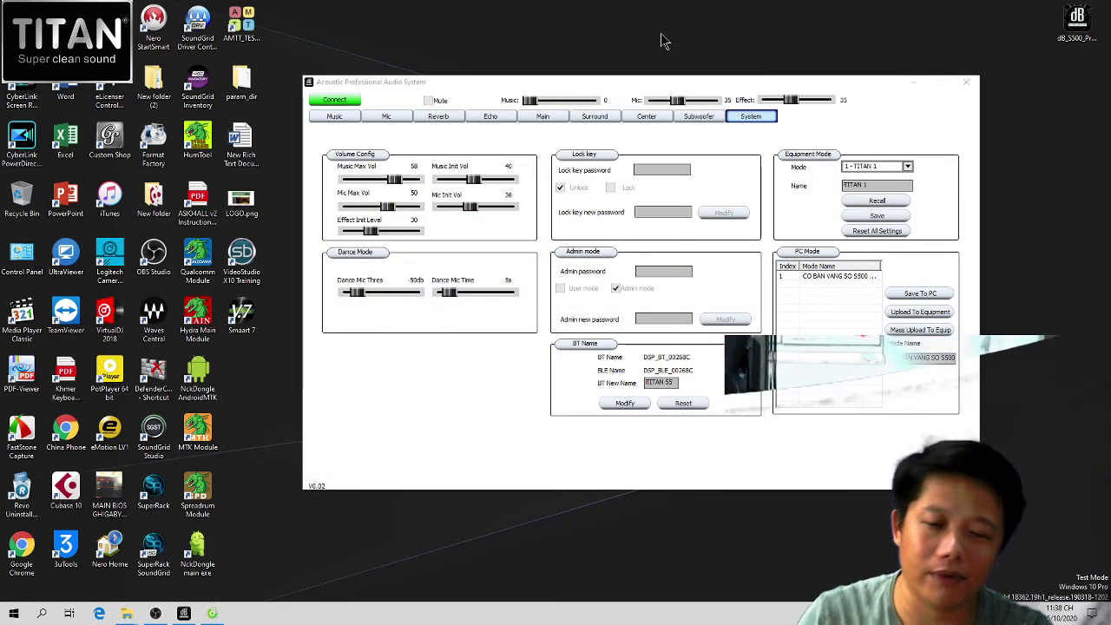
right_click(637, 7)
click(681, 33)
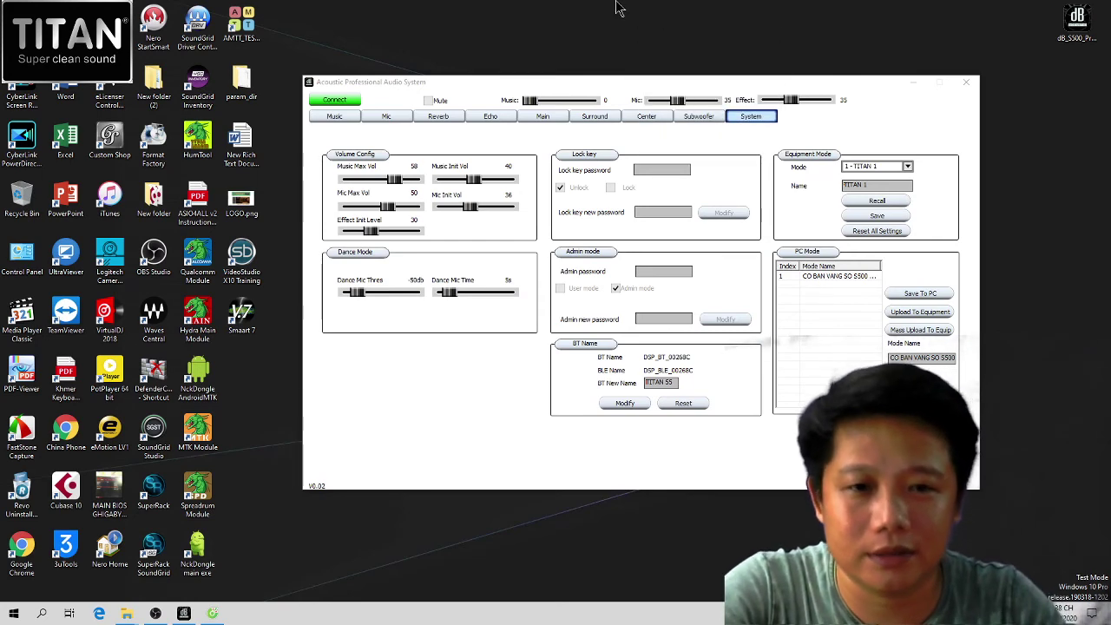
right_click(616, 6)
click(653, 36)
right_click(605, 9)
click(633, 33)
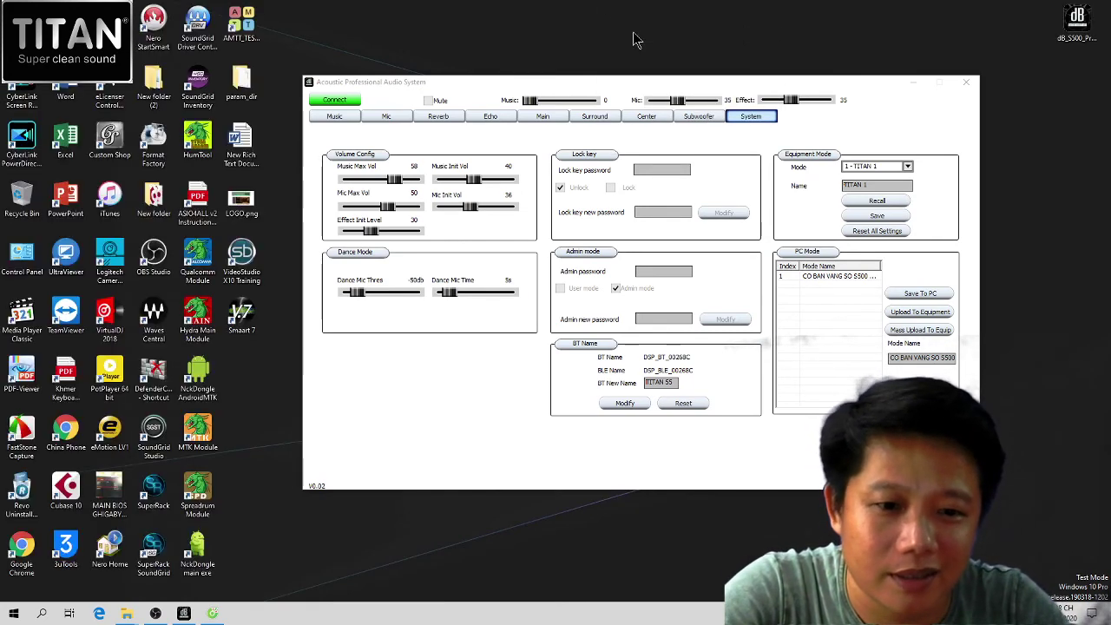
right_click(612, 7)
click(655, 37)
right_click(628, 5)
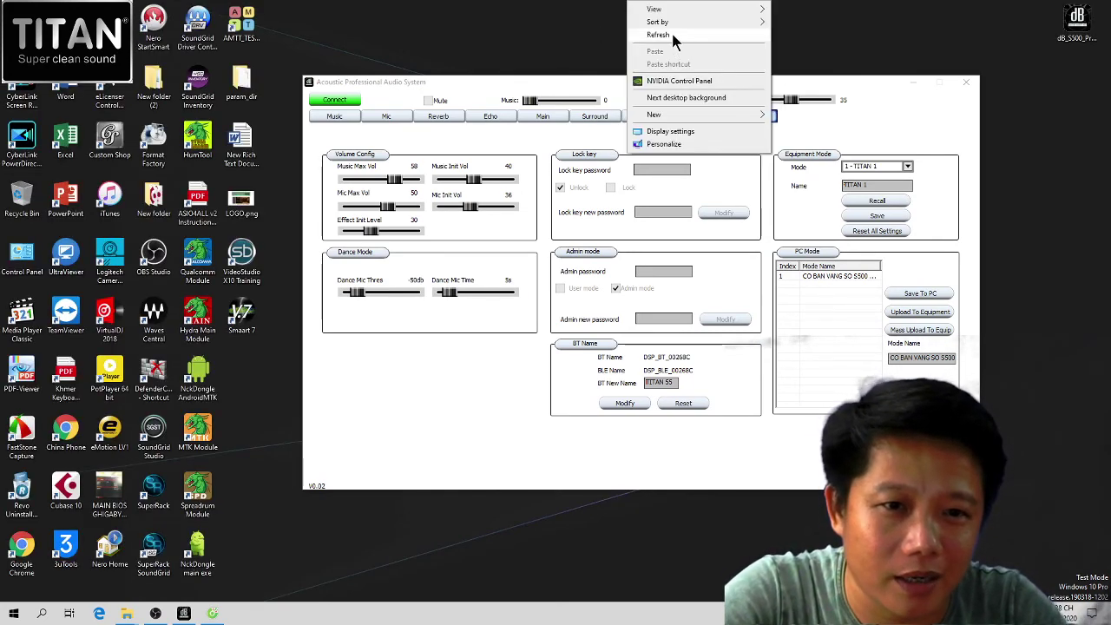
click(671, 34)
right_click(647, 3)
click(672, 35)
right_click(552, 3)
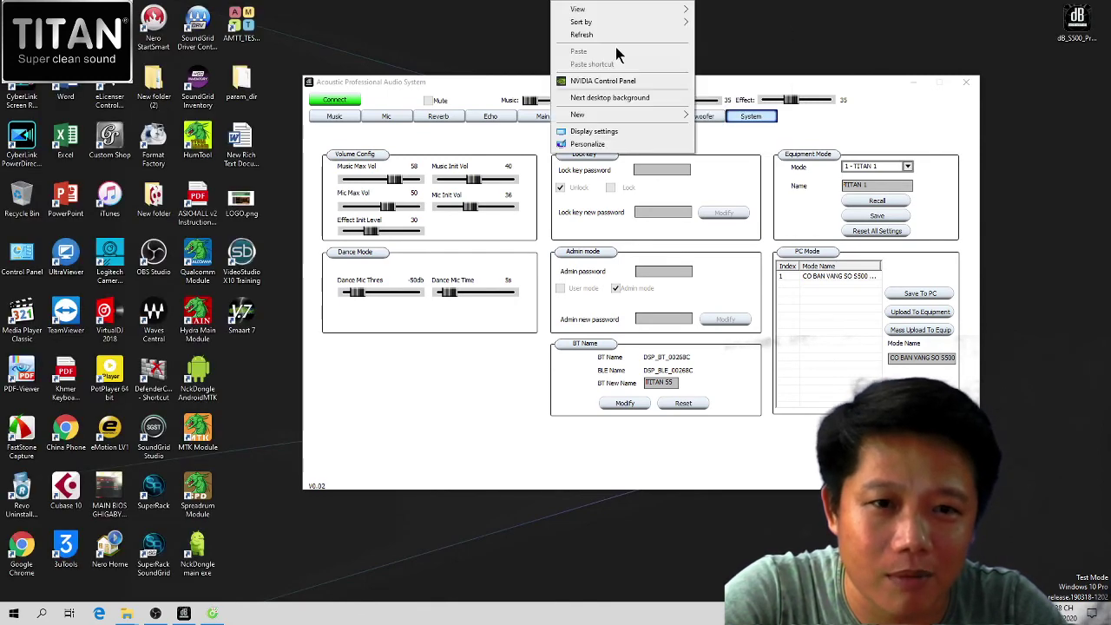
click(620, 34)
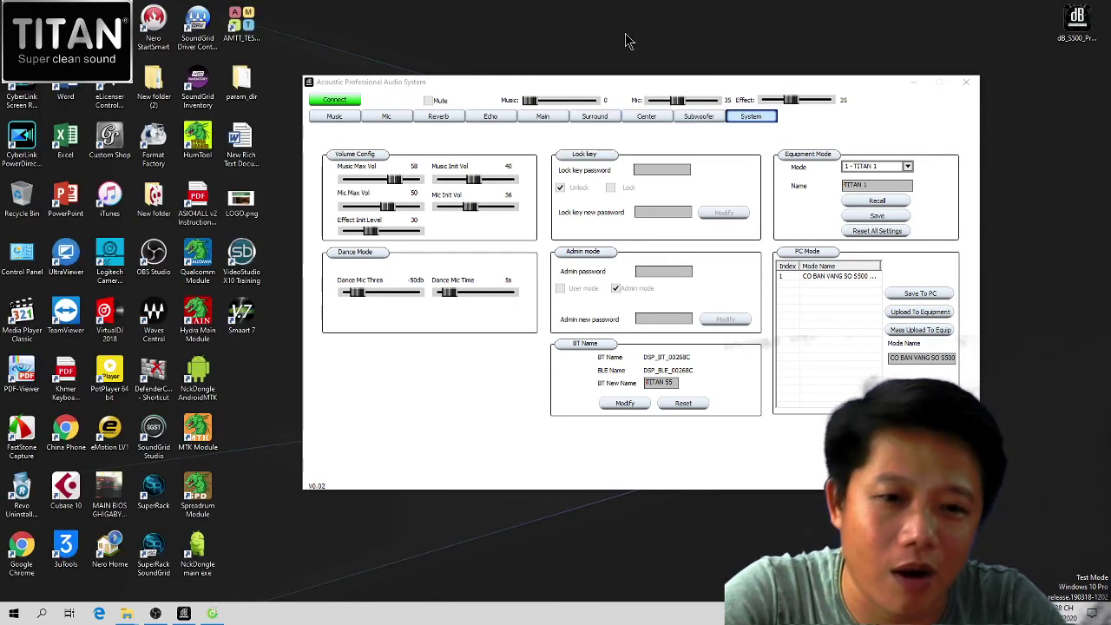
right_click(571, 7)
click(597, 32)
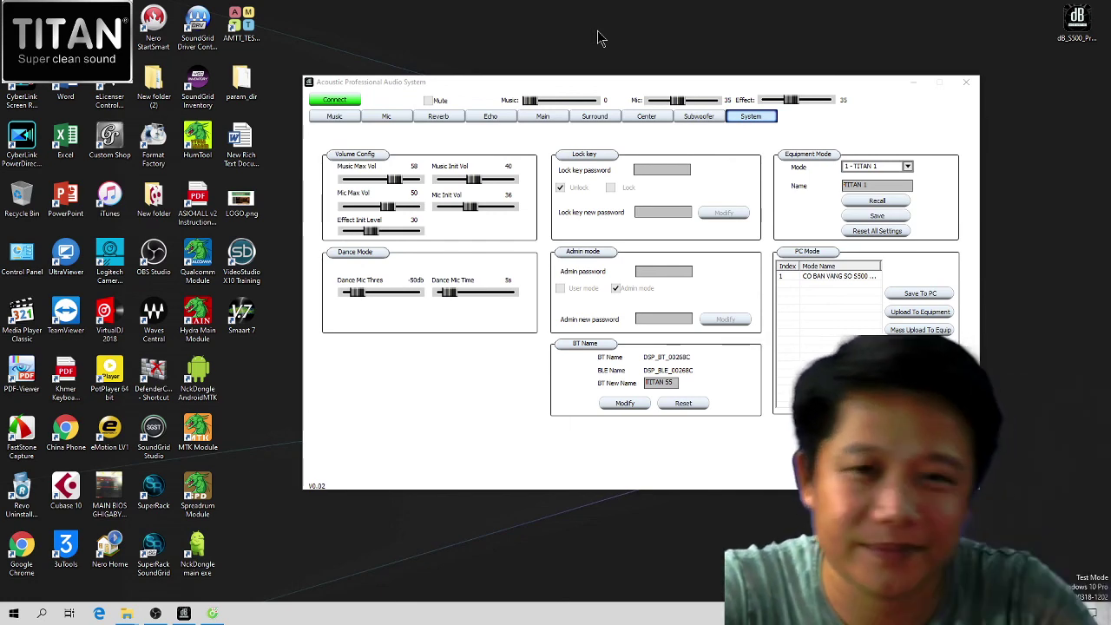
click(156, 613)
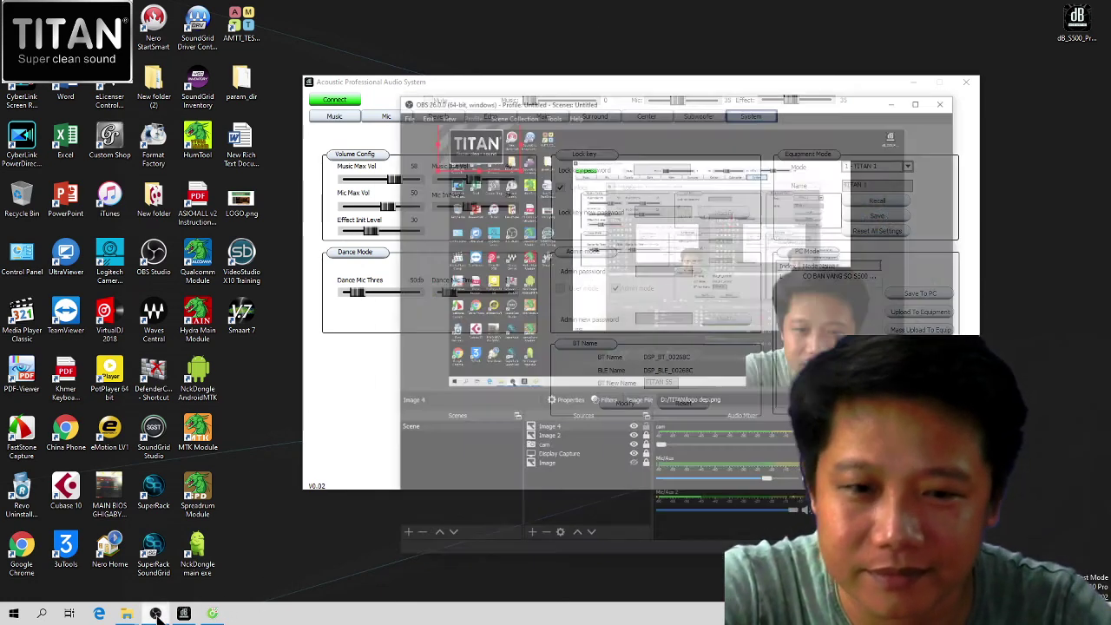